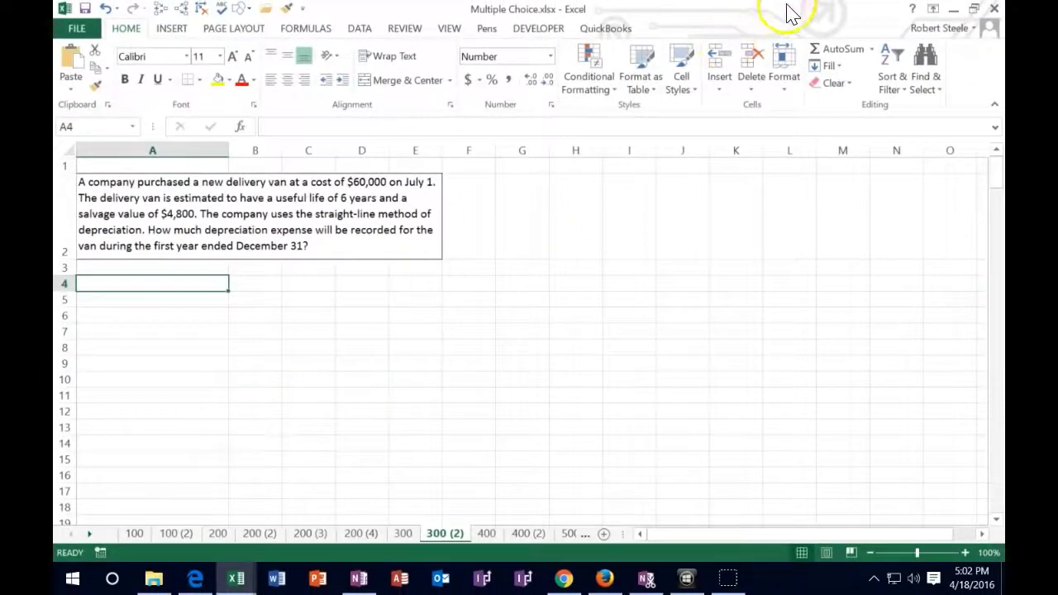
Arrange the multiple-choice workbook and the homework workbook side by side on the screen.
key(super+Left)
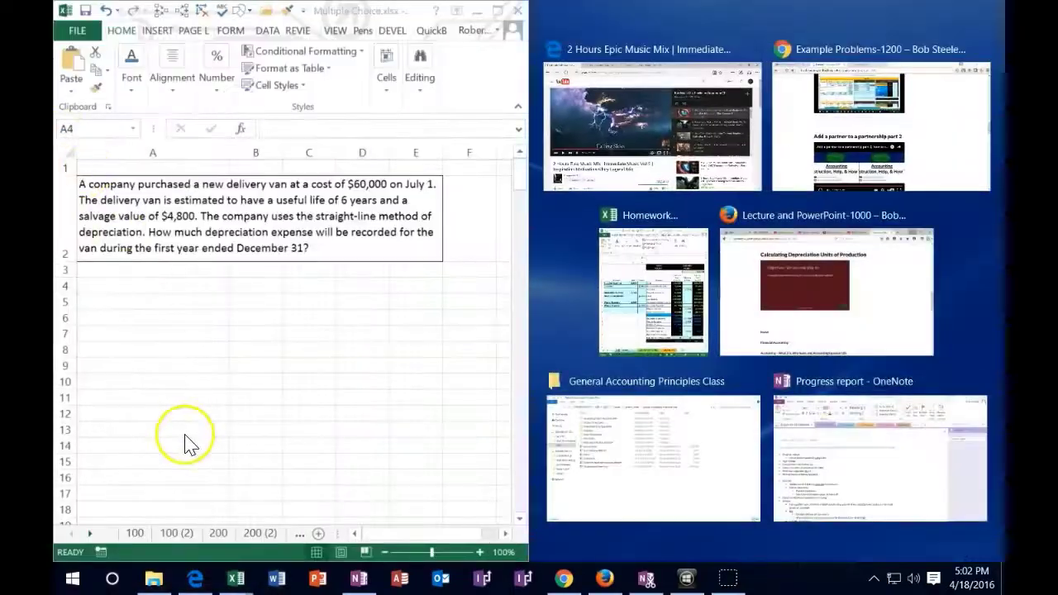
click(240, 583)
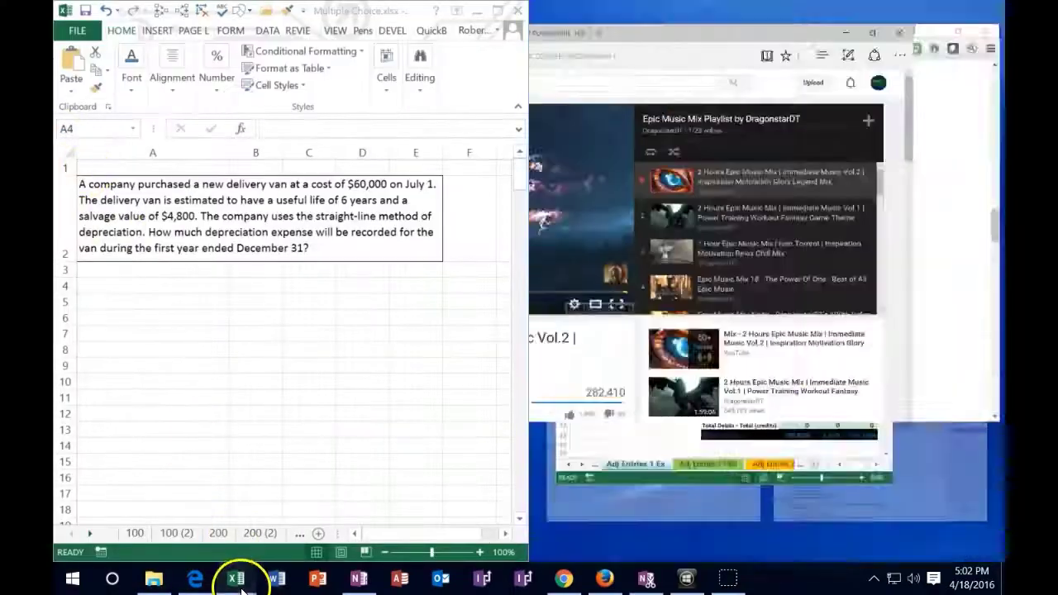
click(297, 501)
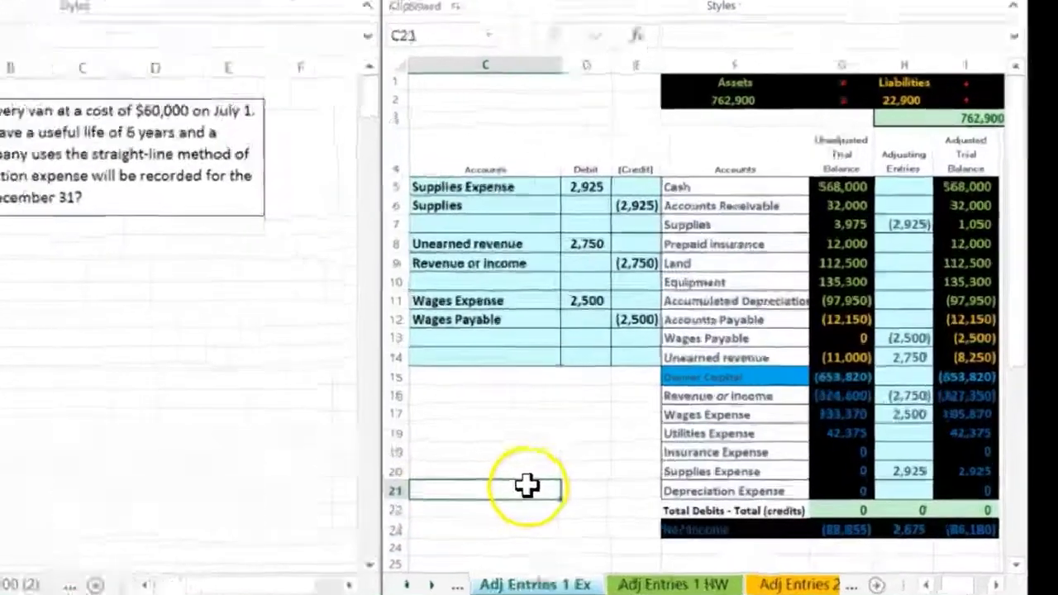
Examine the Equipment and Accumulated Depreciation rows of the trial balance in the homework workbook.
click(571, 431)
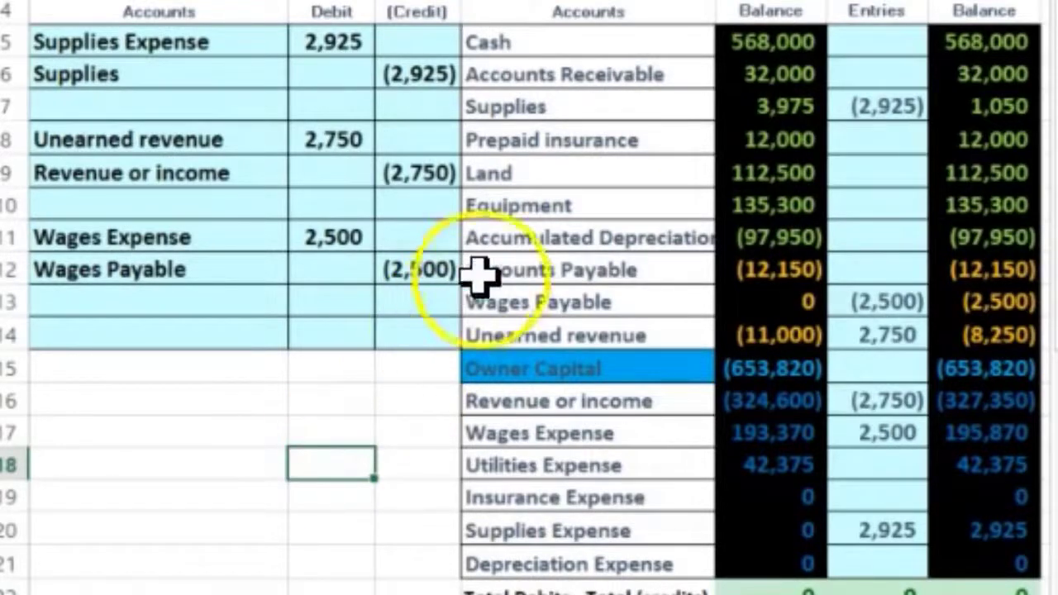
click(515, 205)
click(700, 212)
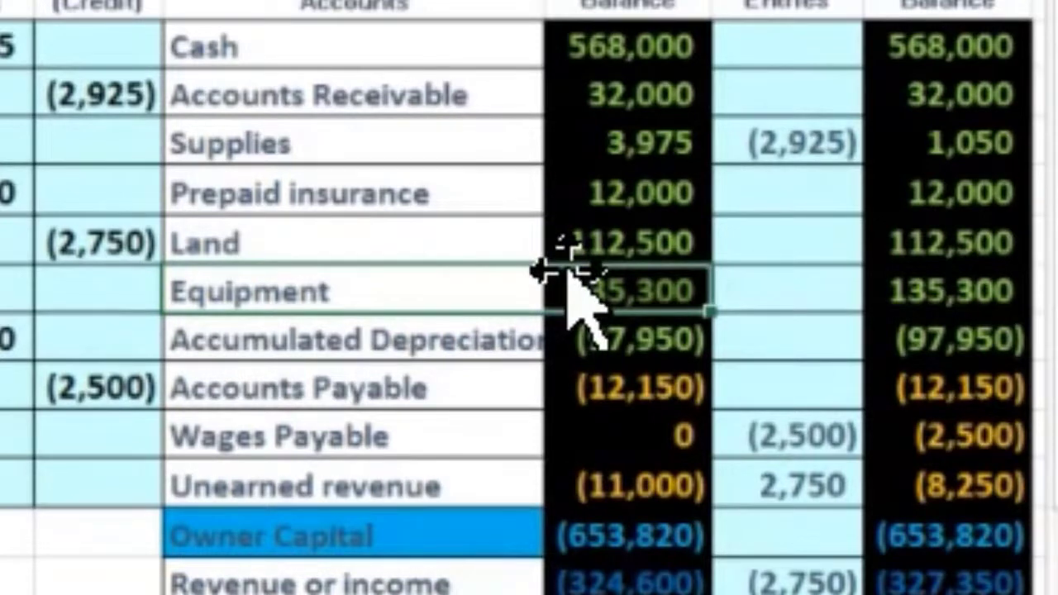
click(506, 331)
click(596, 339)
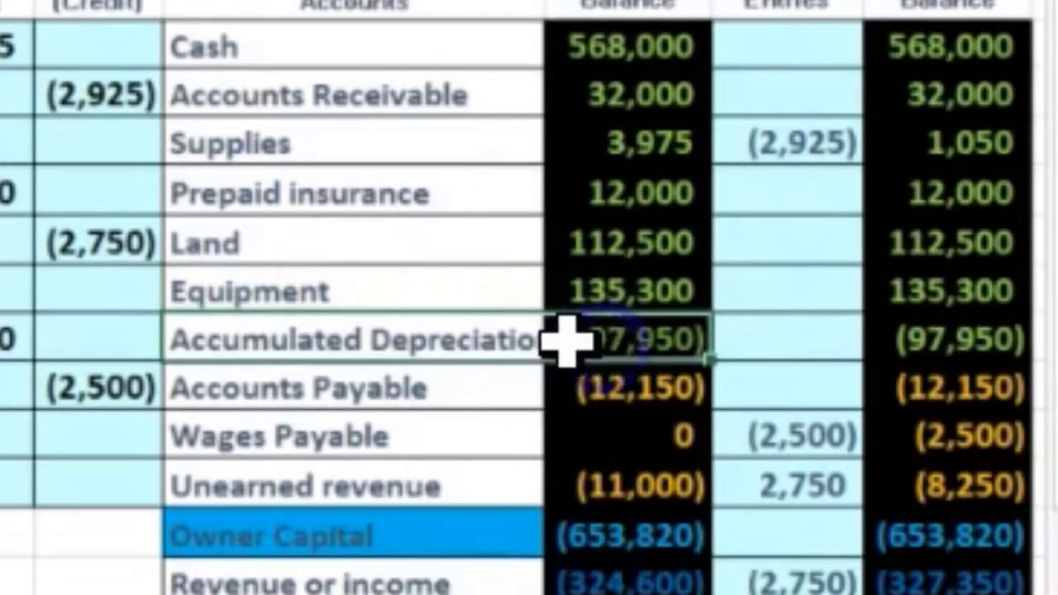
drag(565, 339, 466, 358)
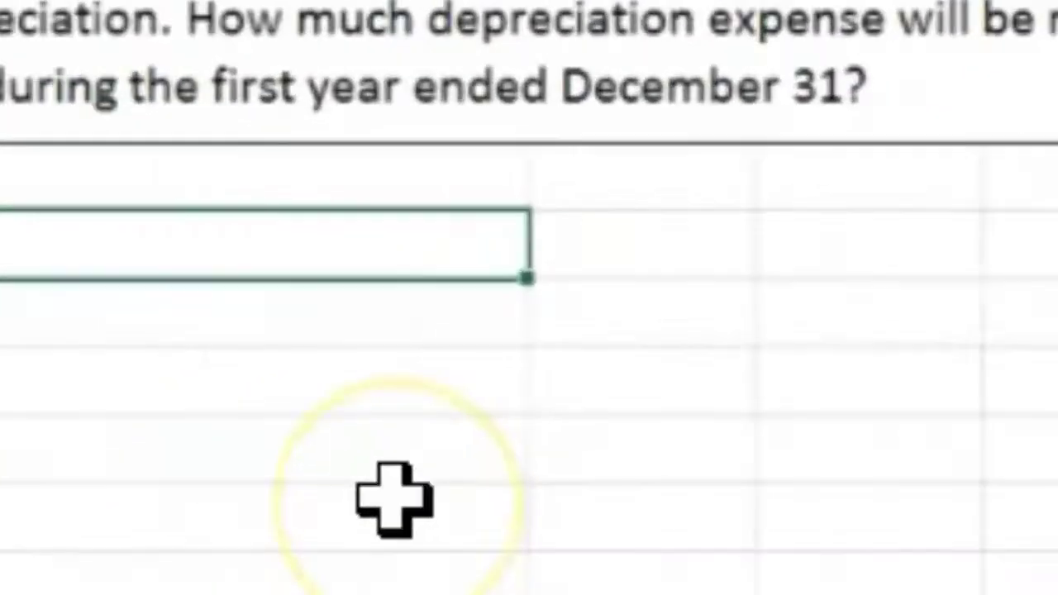
Label A4 of the multiple-choice sheet "Cost" and enter the van's cost of 60,000 in B4.
text(Cost)
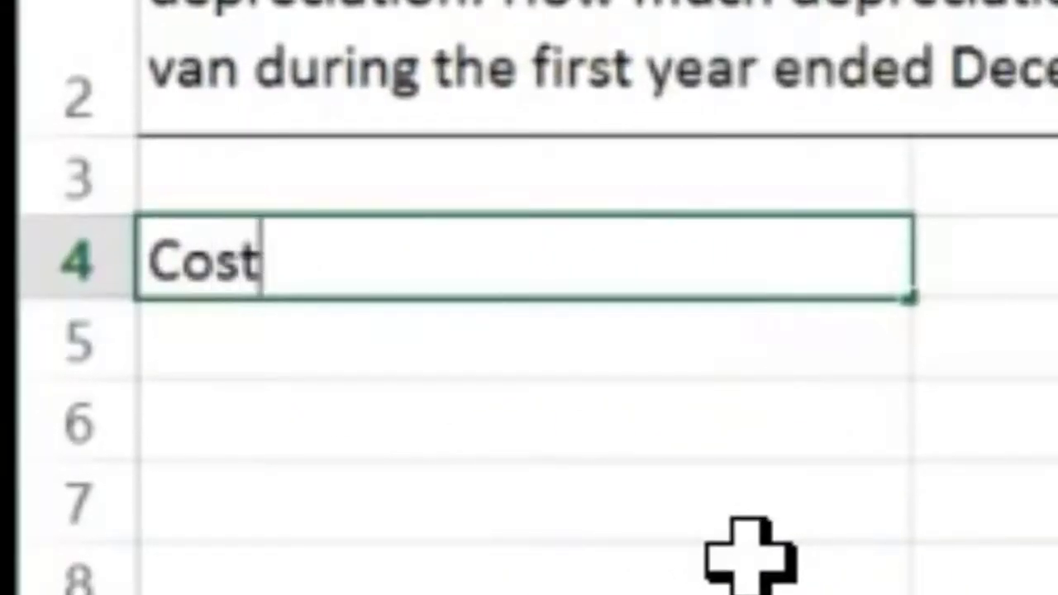
key(Tab)
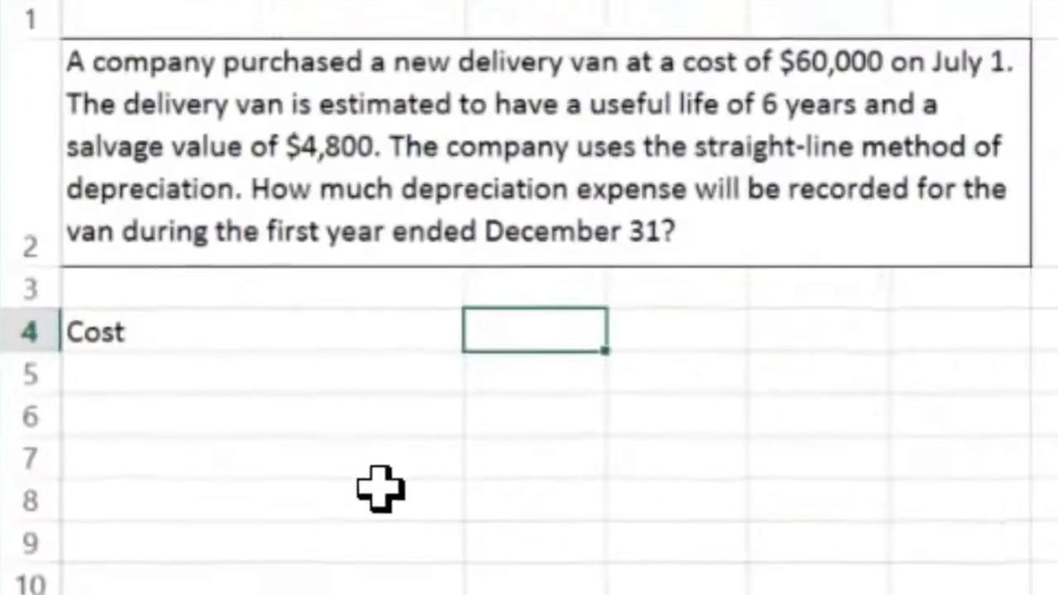
text(60000)
key(Return)
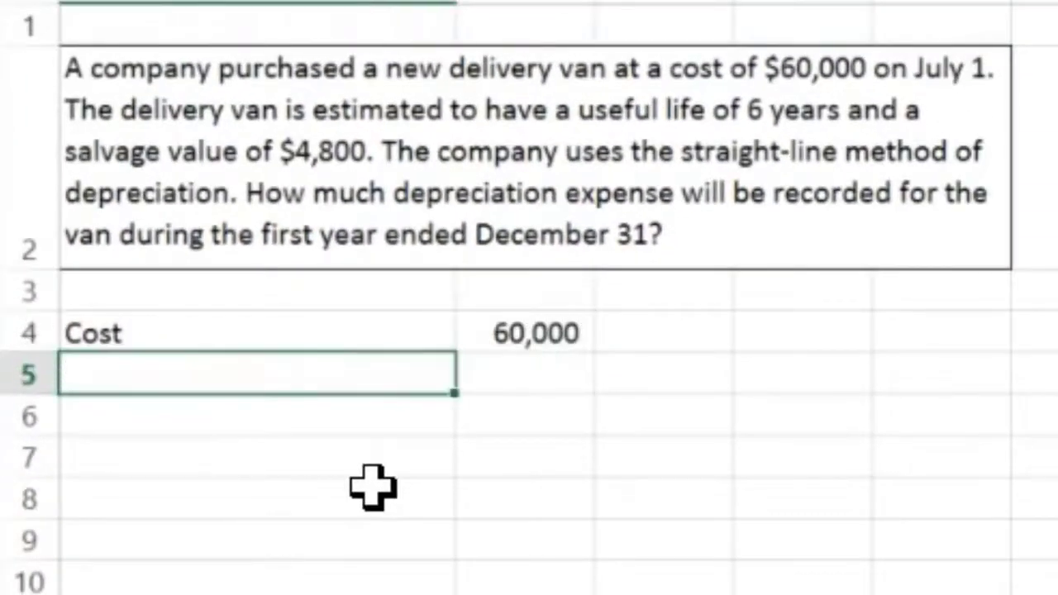
Add the salvage value row with the label "SV" in A5 and 4,800 in B5.
text(S)
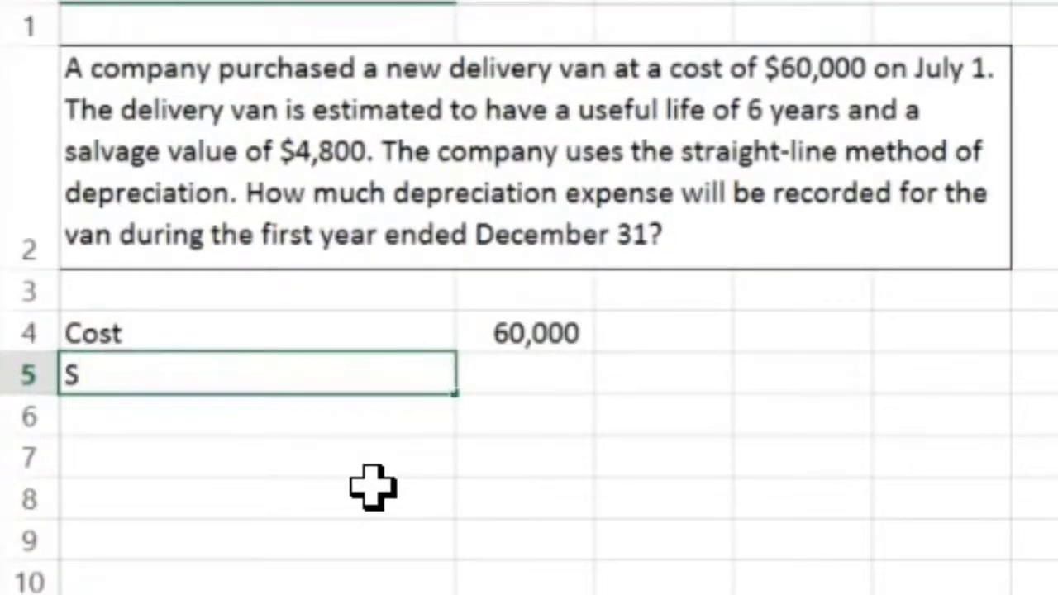
text(V)
key(Tab)
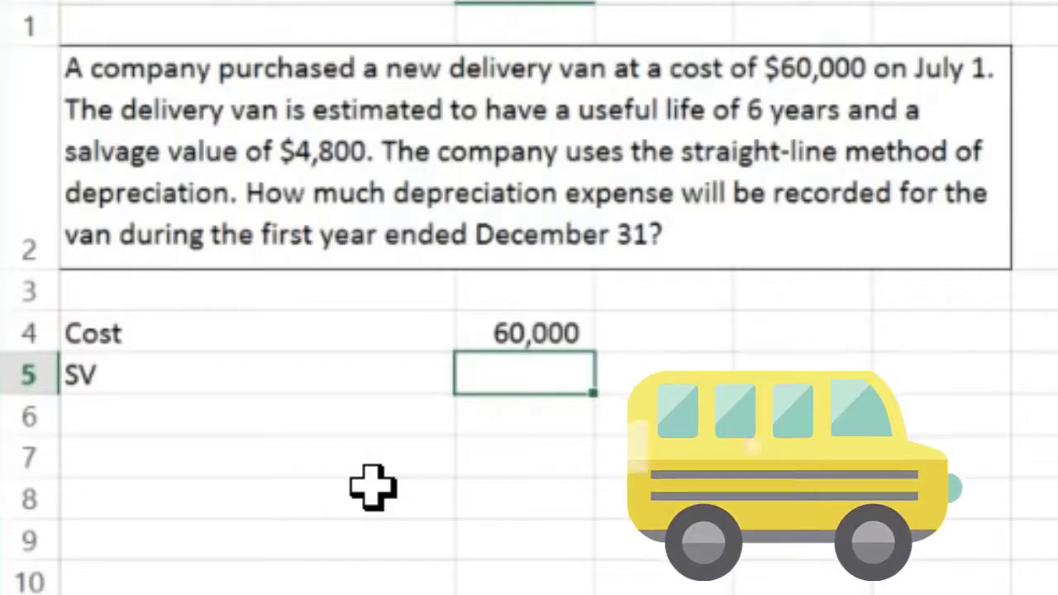
text(4,800)
key(Return)
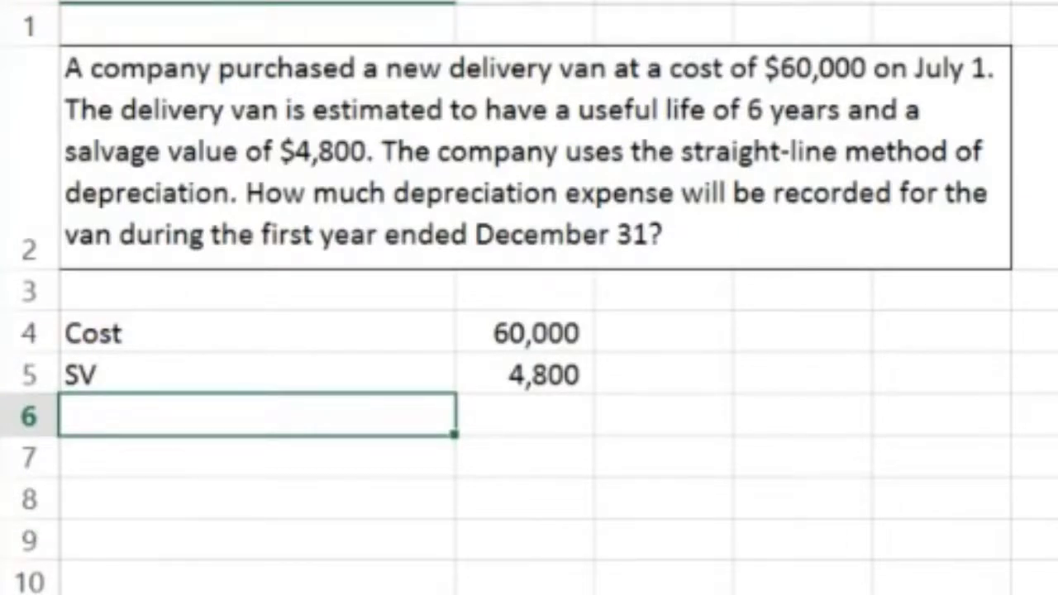
Add an "Amount to be depreciated" row in row 6 that subtracts salvage value from cost with =B4-B5.
text(Amount to be depreciated)
key(Tab)
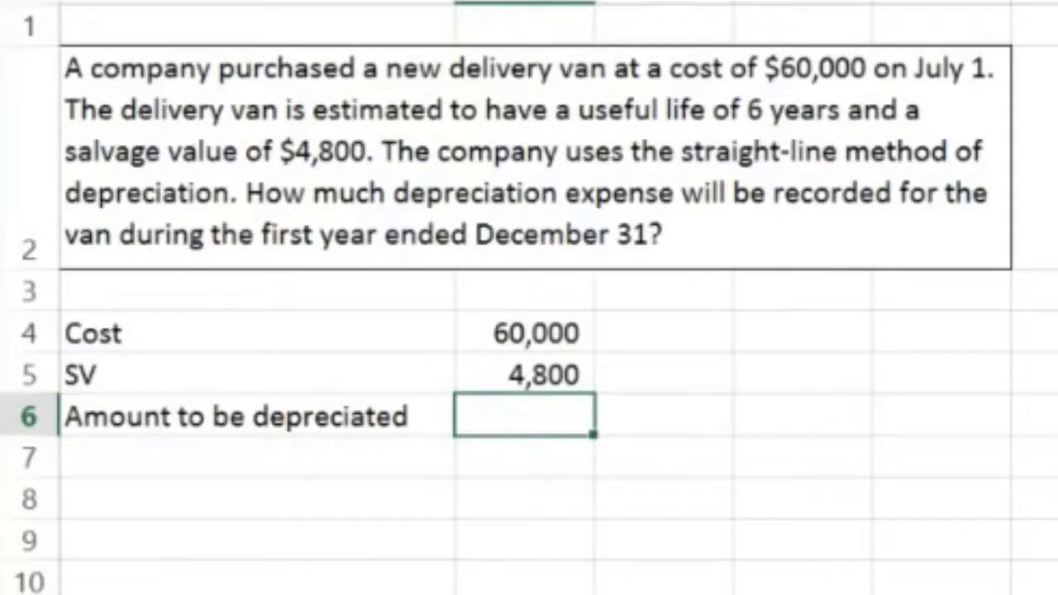
text(=)
click(501, 329)
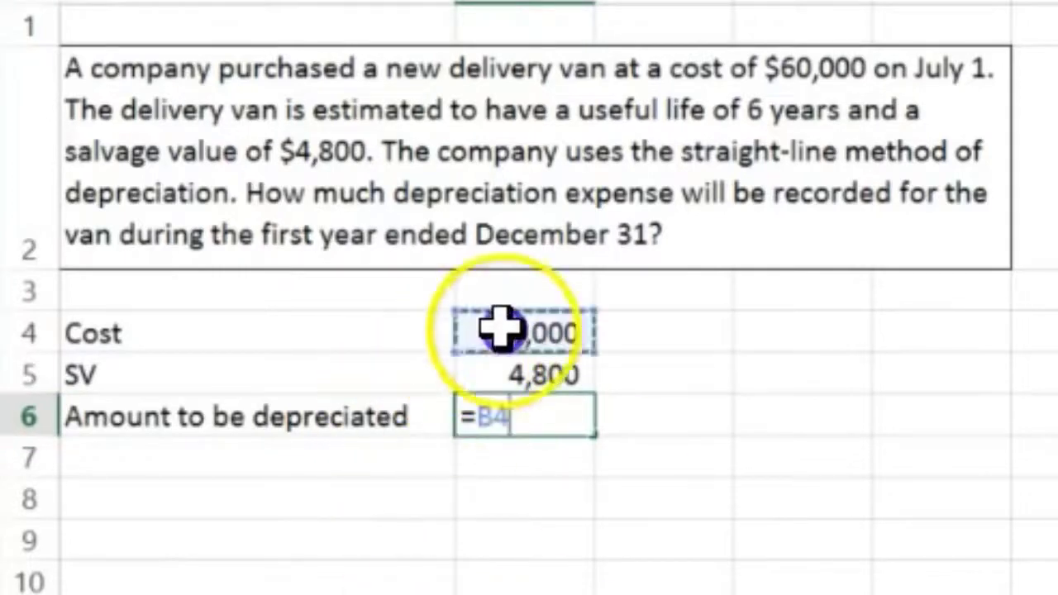
text(-)
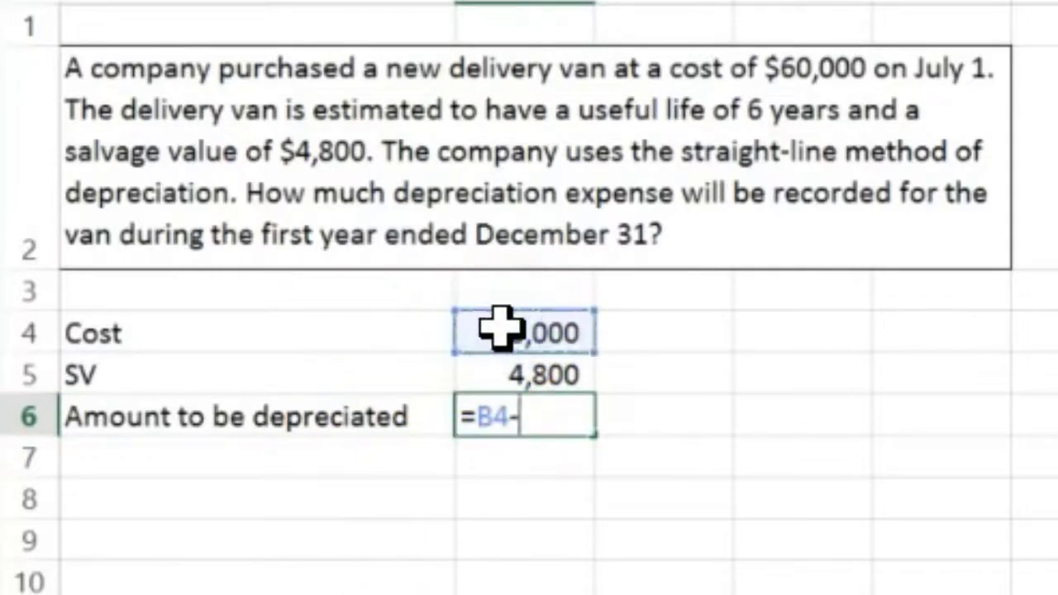
click(571, 368)
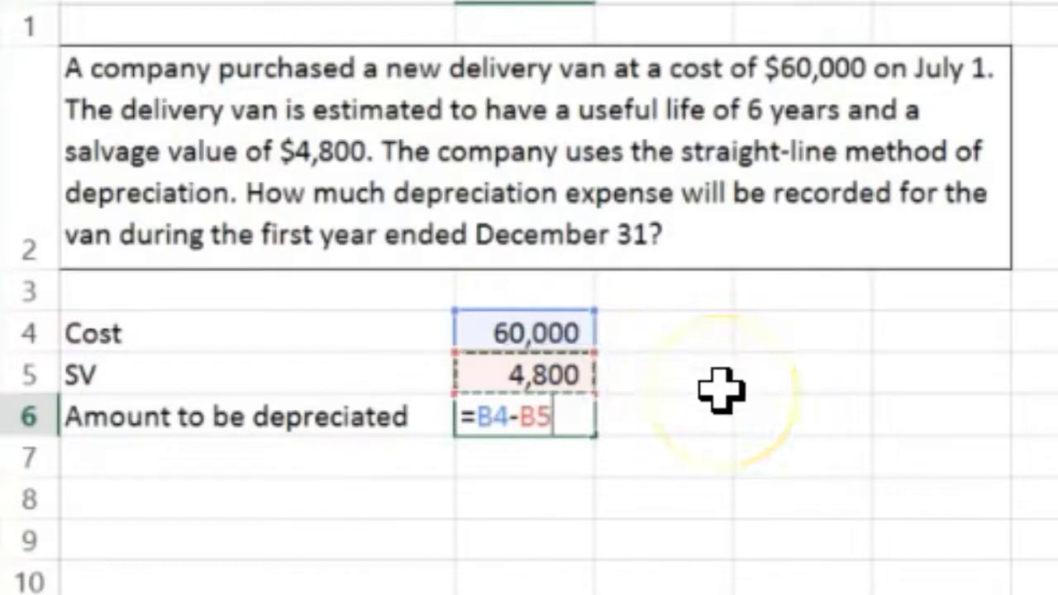
key(Return)
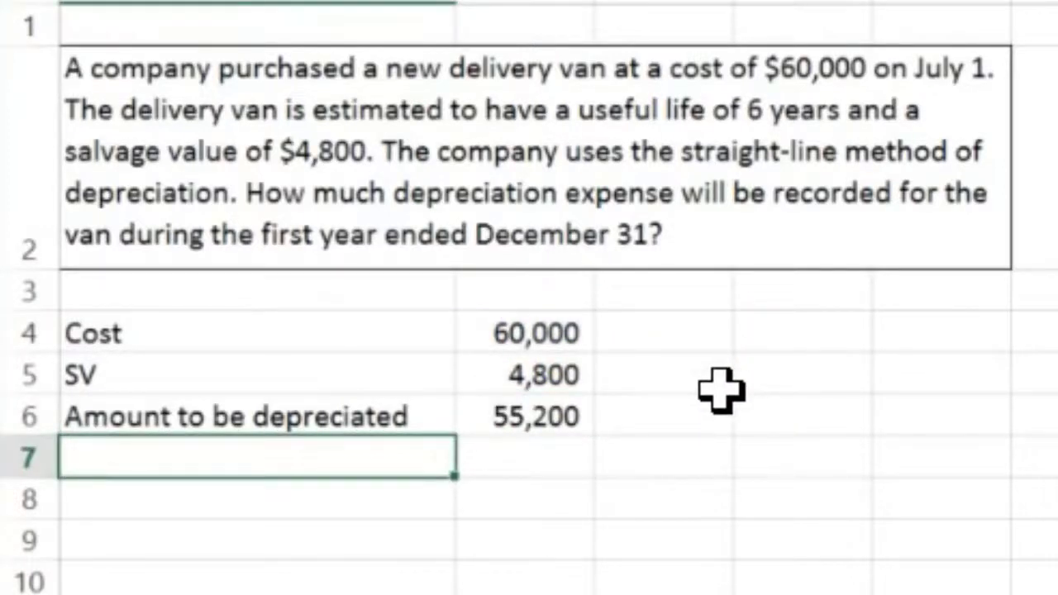
Add the useful life in row 7 with the label "# of years" and the value 6.
click(569, 330)
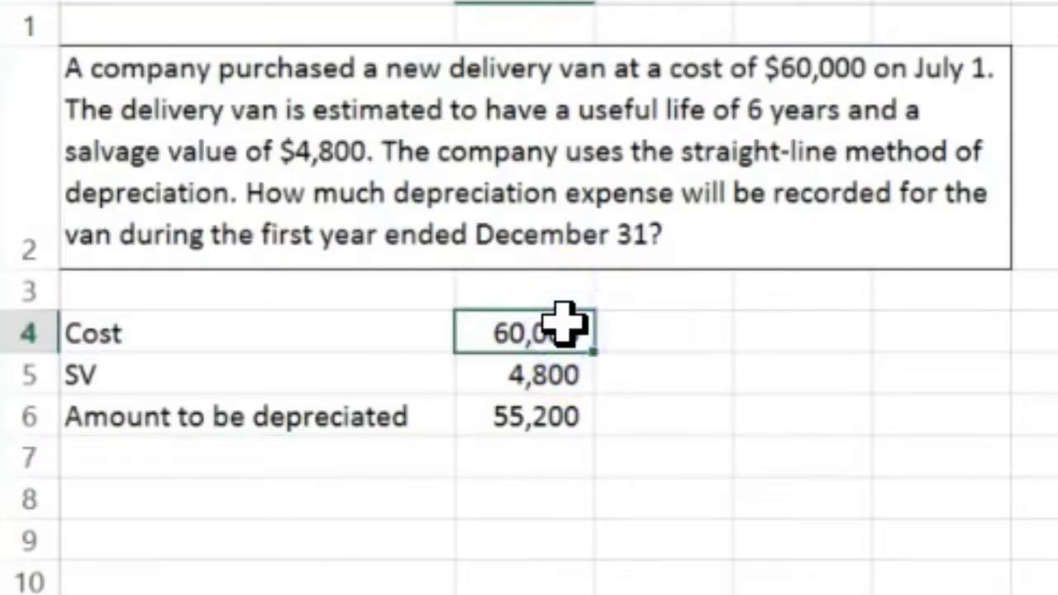
click(572, 368)
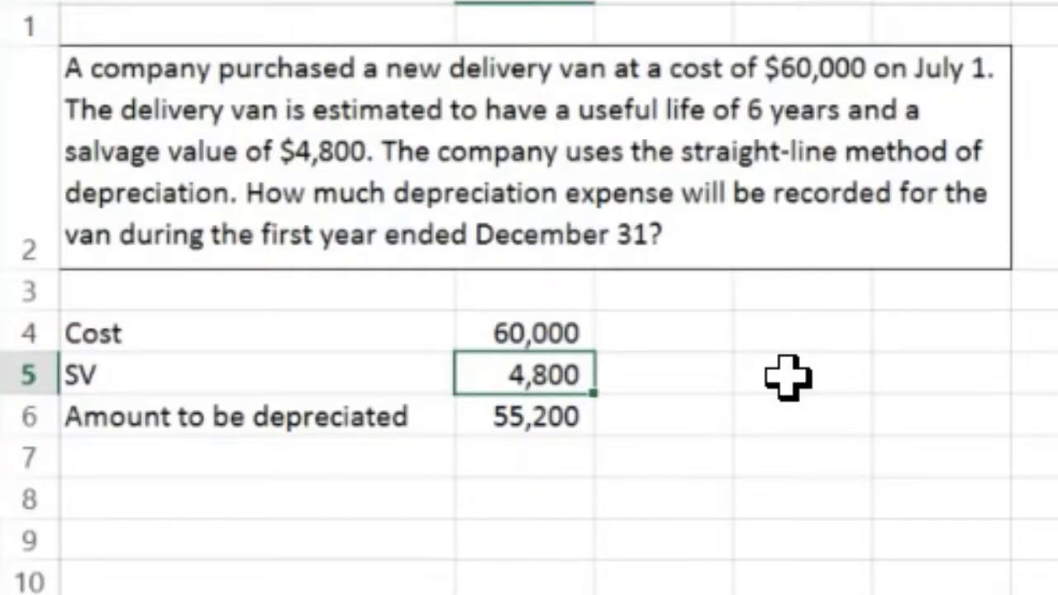
key(Down)
key(Down)
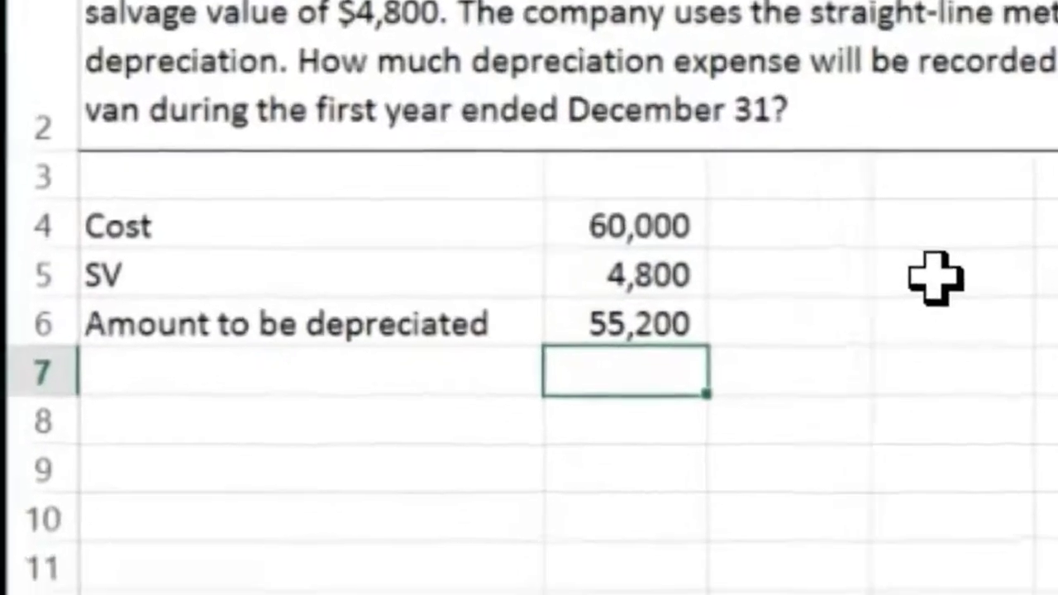
key(Left)
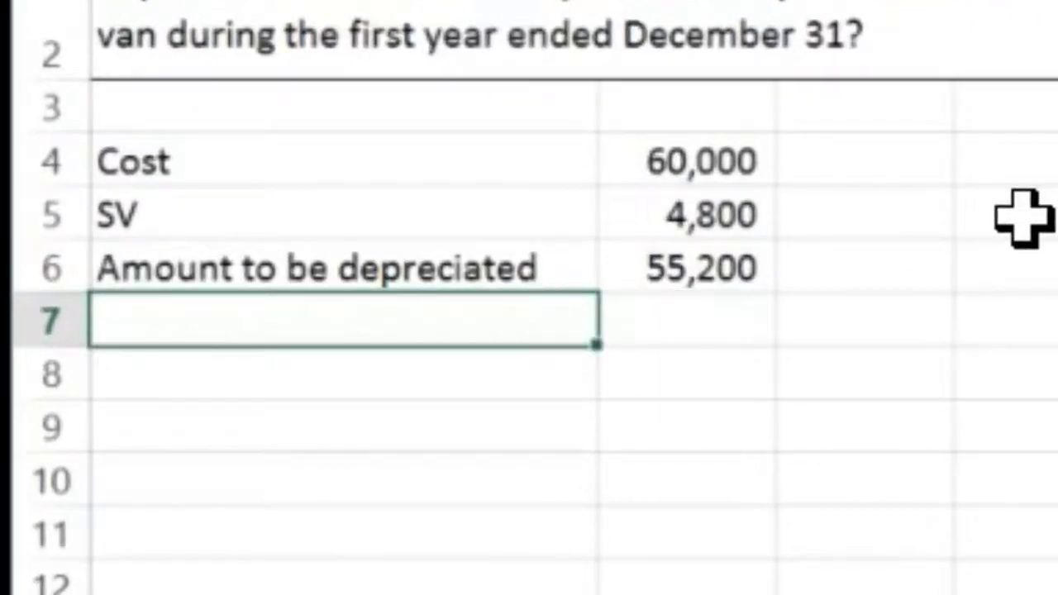
text(# of years)
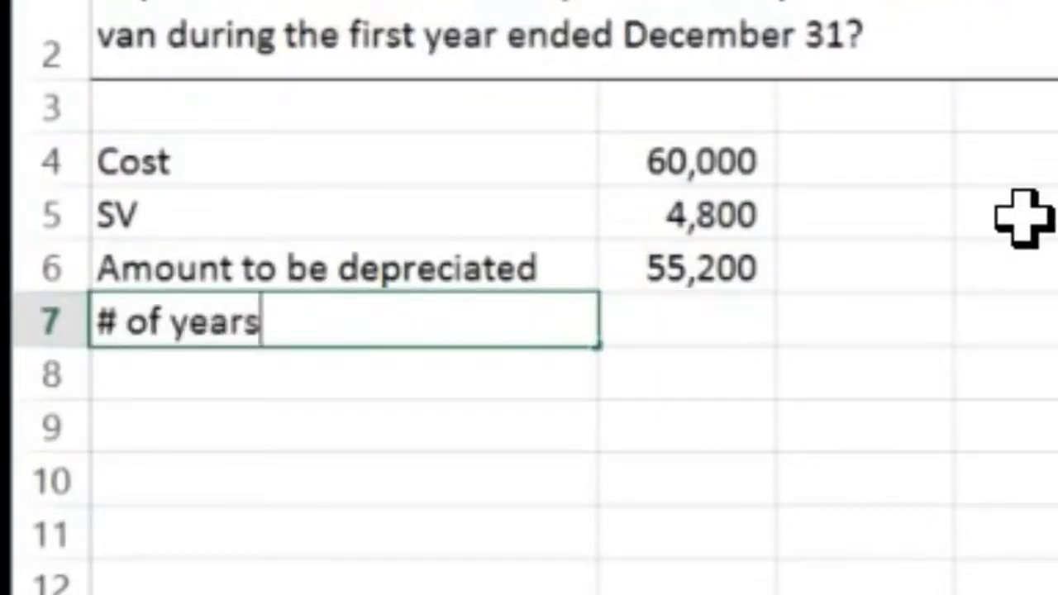
key(Tab)
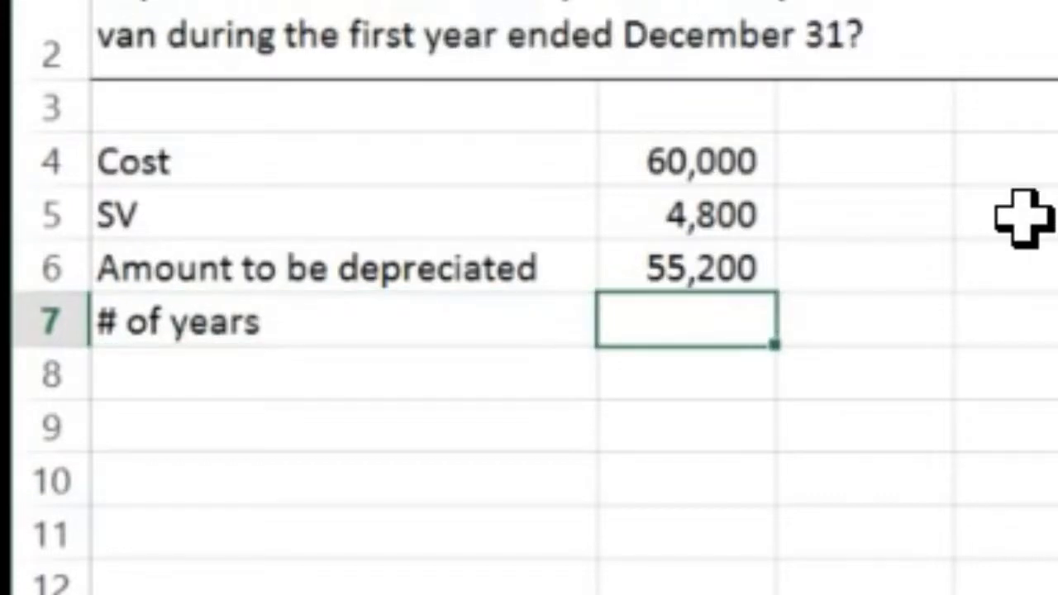
text(6)
key(Return)
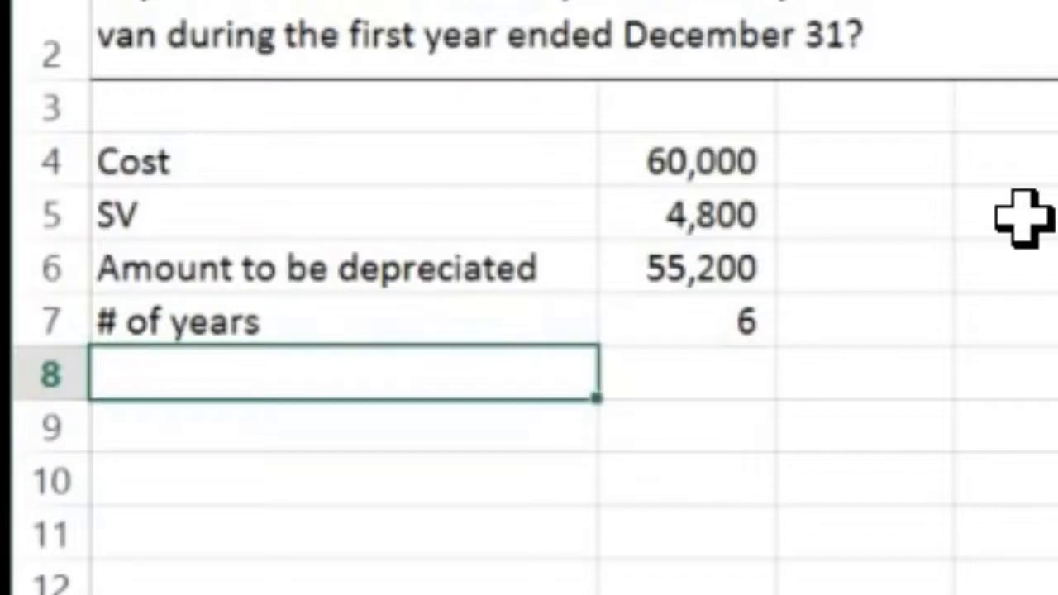
Calculate the annual depreciation in B8 with =B6/B7 and label the row "Depreciation per year".
key(Right)
text(=)
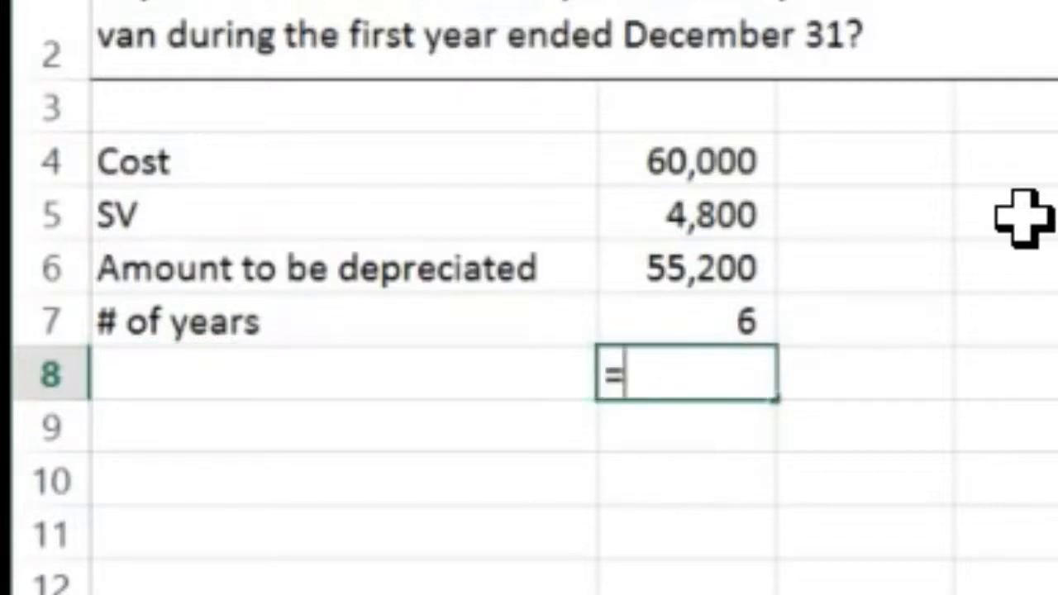
click(725, 266)
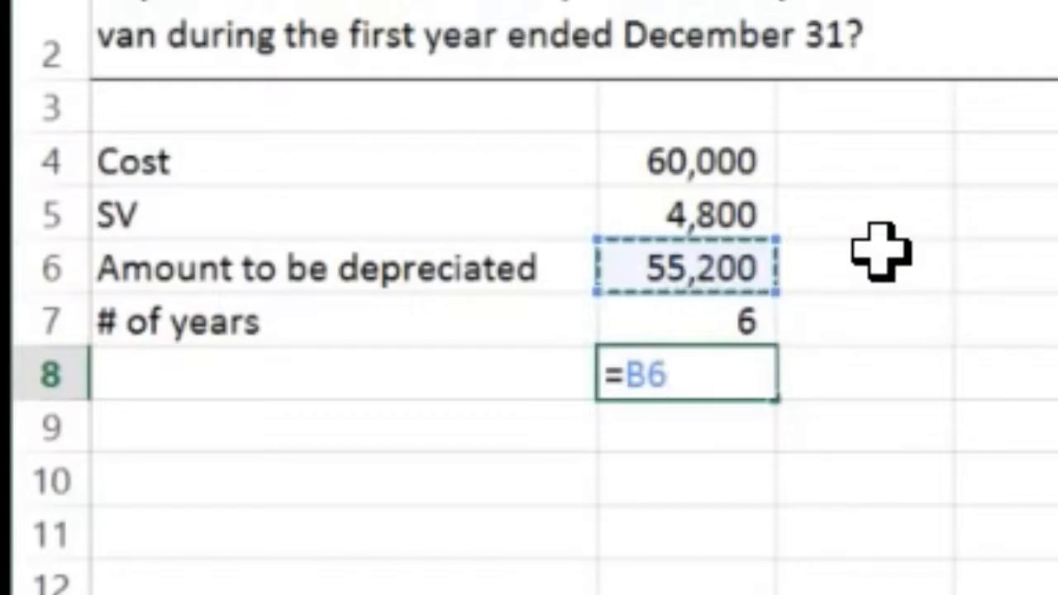
text(/)
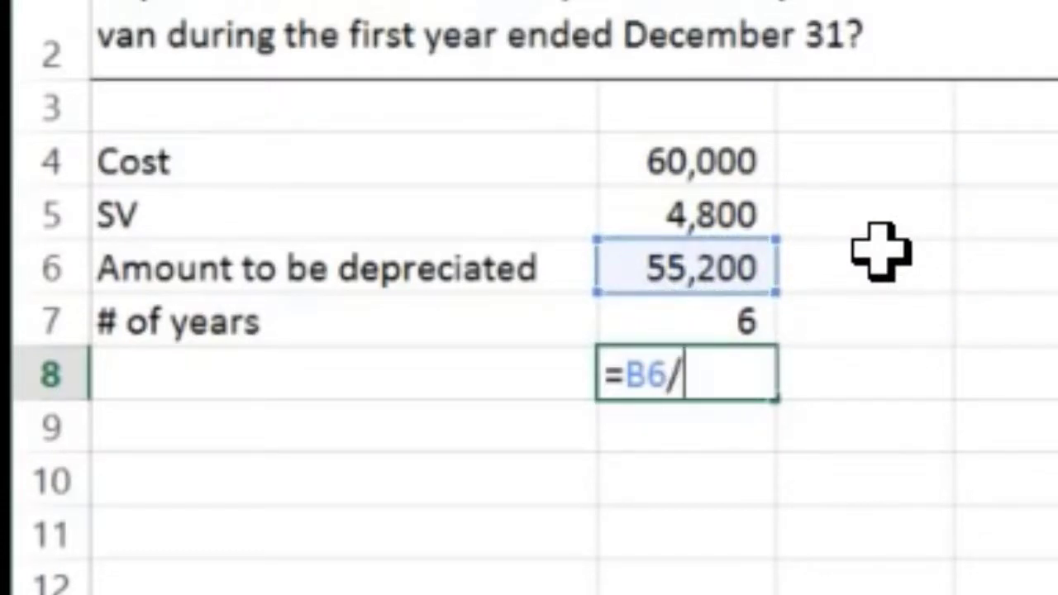
click(750, 307)
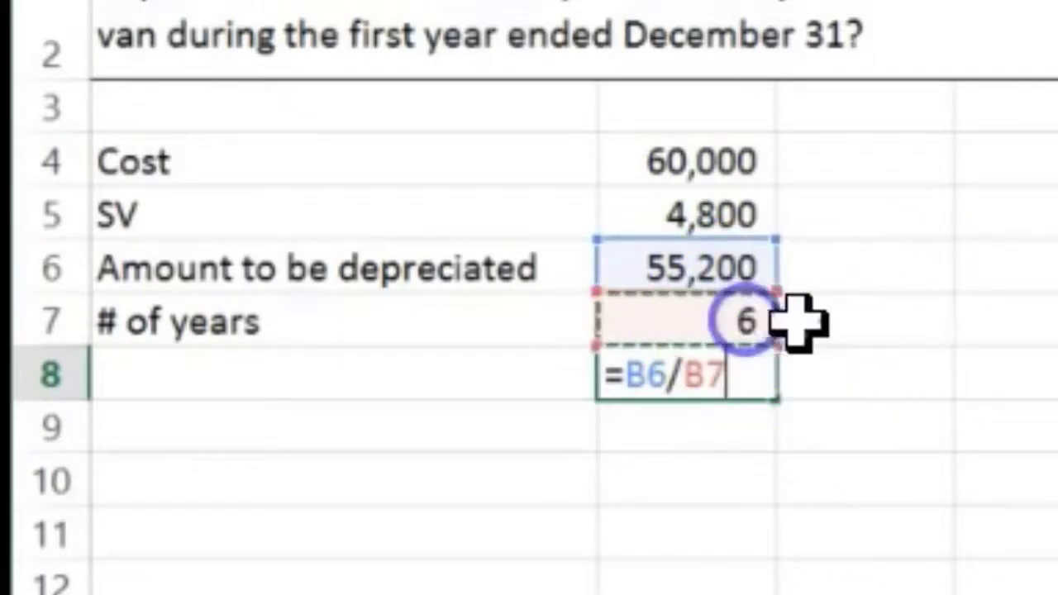
key(Return)
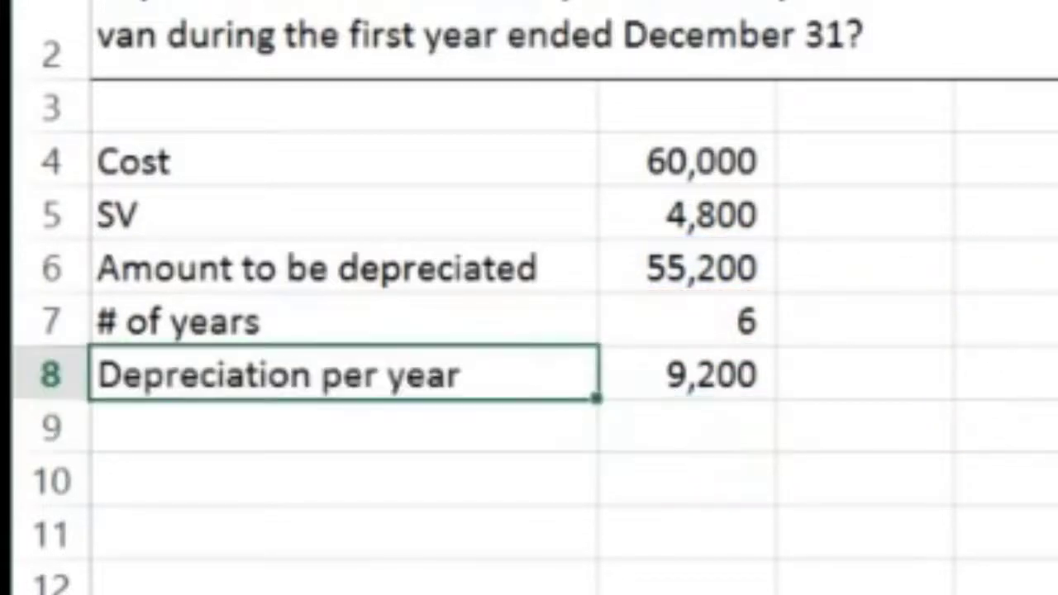
click(236, 428)
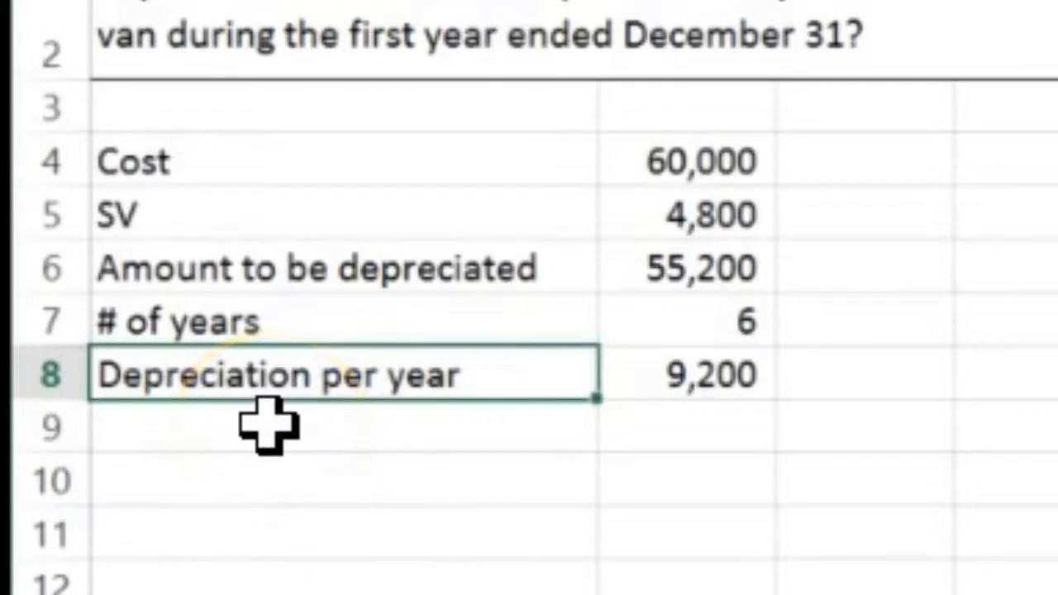
Enter 12 in B9, directly under the yearly depreciation amount.
click(269, 426)
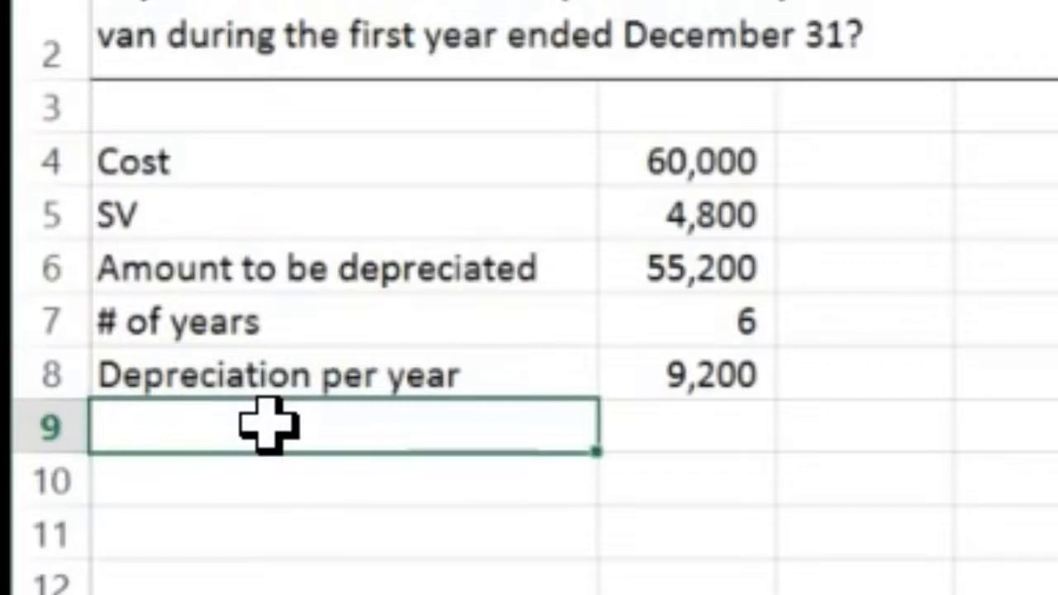
mouse_move(863, 83)
mouse_down()
mouse_move(980, 52)
mouse_move(917, 90)
mouse_move(922, 78)
mouse_up()
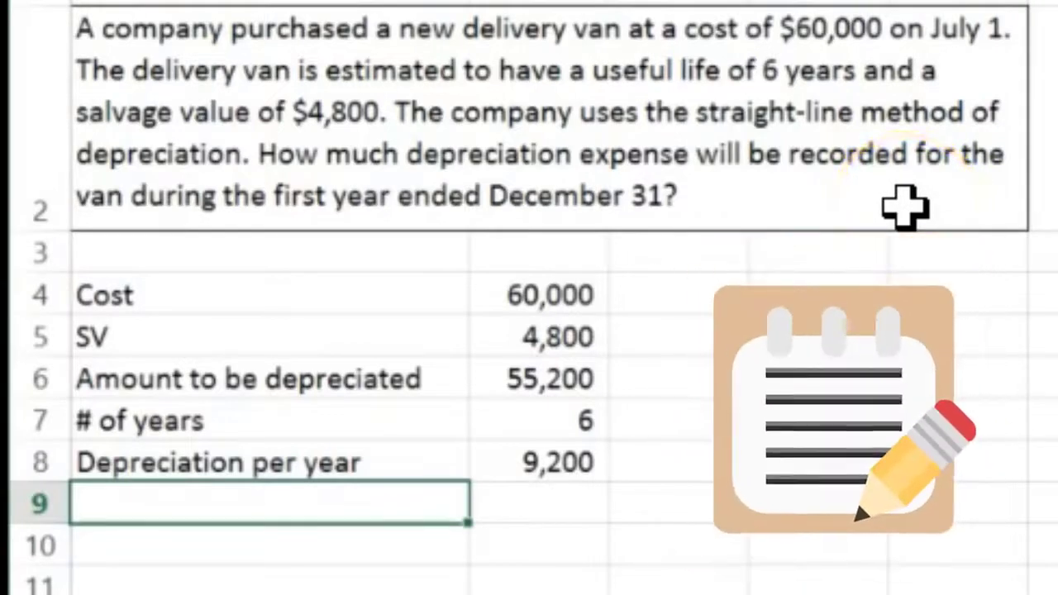
key(Down)
key(Right)
key(Up)
text(12)
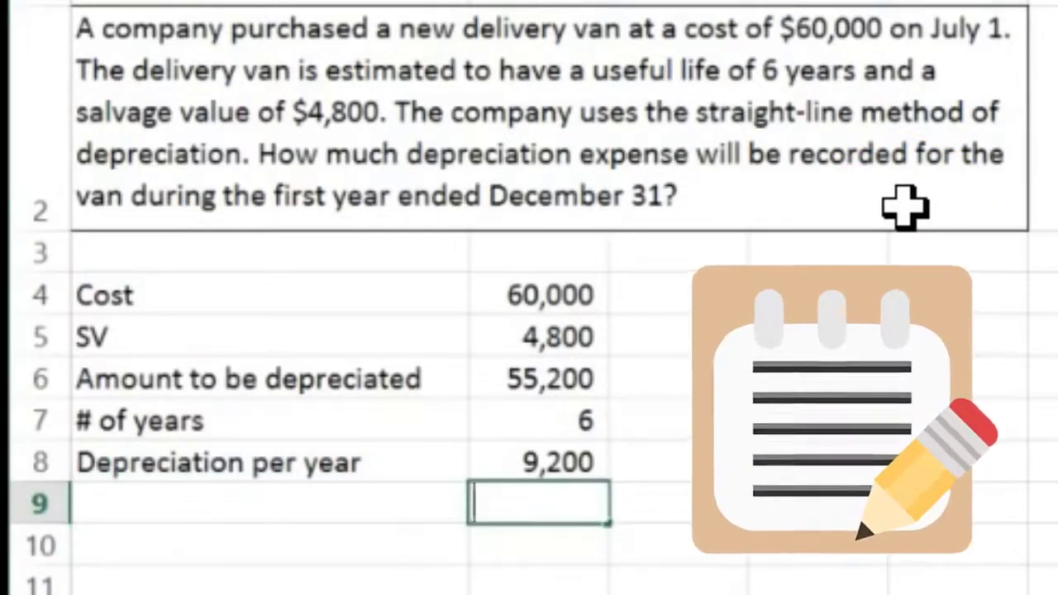
key(Return)
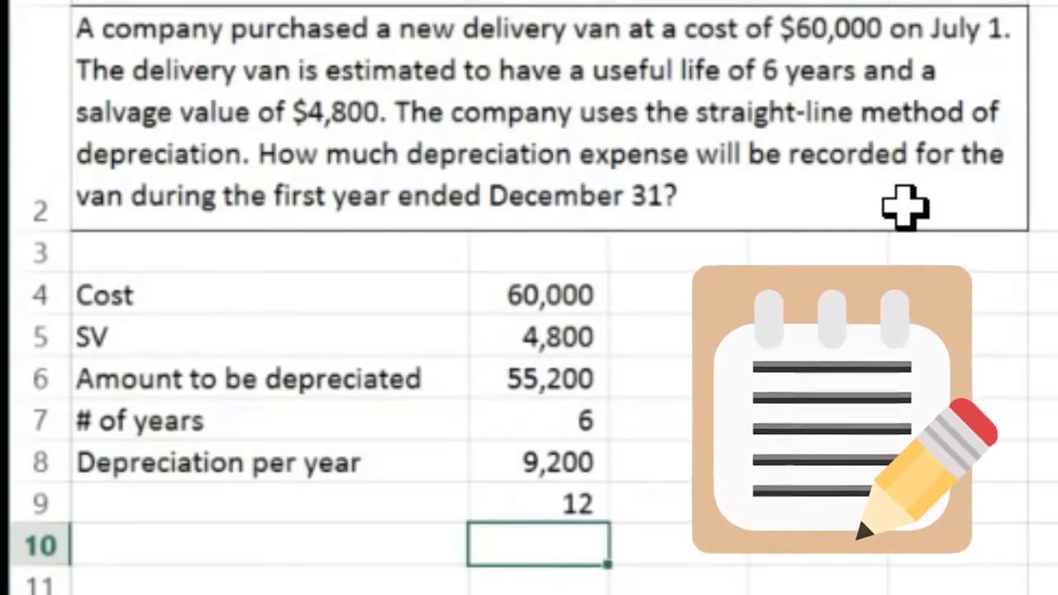
Calculate the monthly depreciation in B10 with =B8/B9 and label the row "Depreciation per month".
text(=)
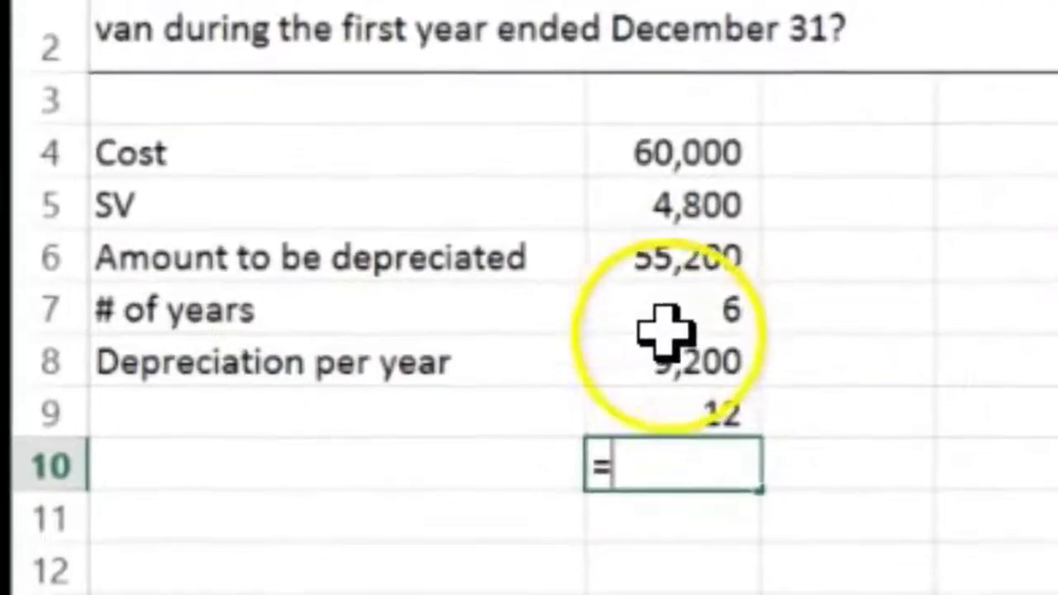
click(538, 465)
text(/)
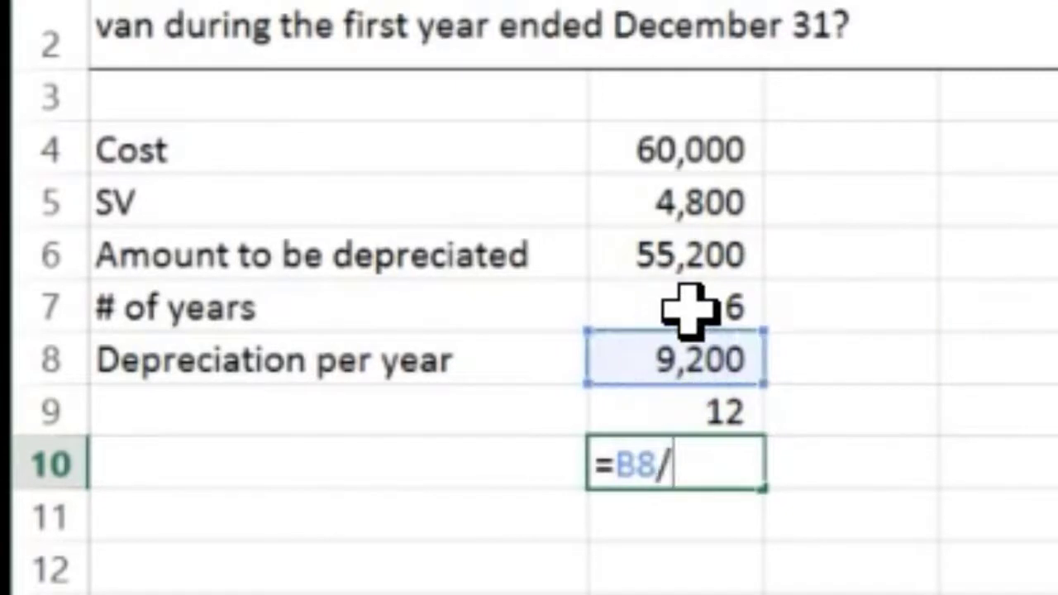
click(724, 404)
key(Return)
key(Up)
key(Left)
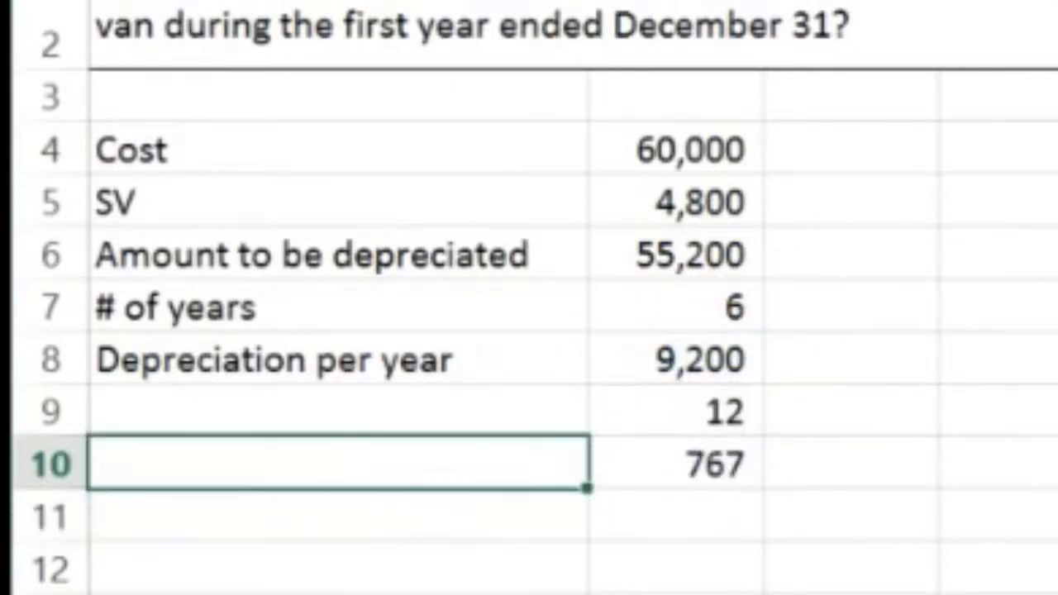
text(Depreciation per month)
key(Tab)
key(Left)
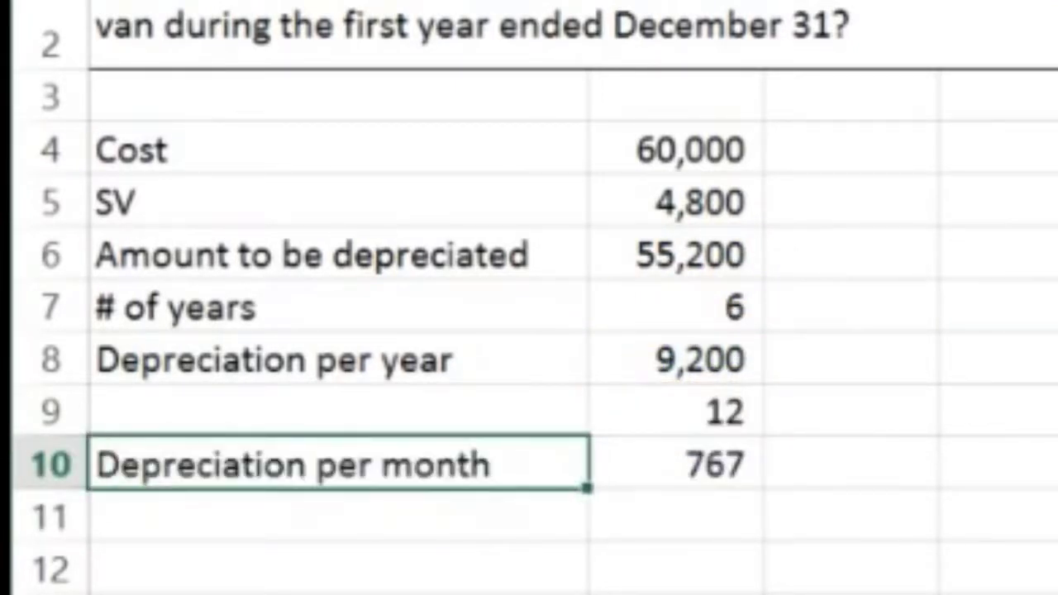
Add the months of use in row 11 with the label "# of months" and the value 6.
key(Down)
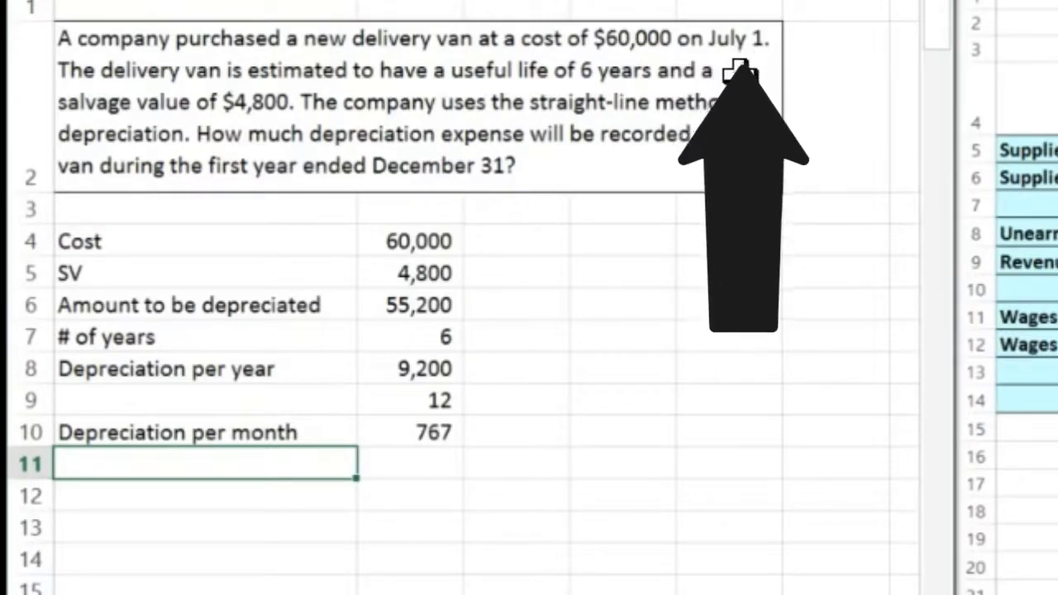
text(N)
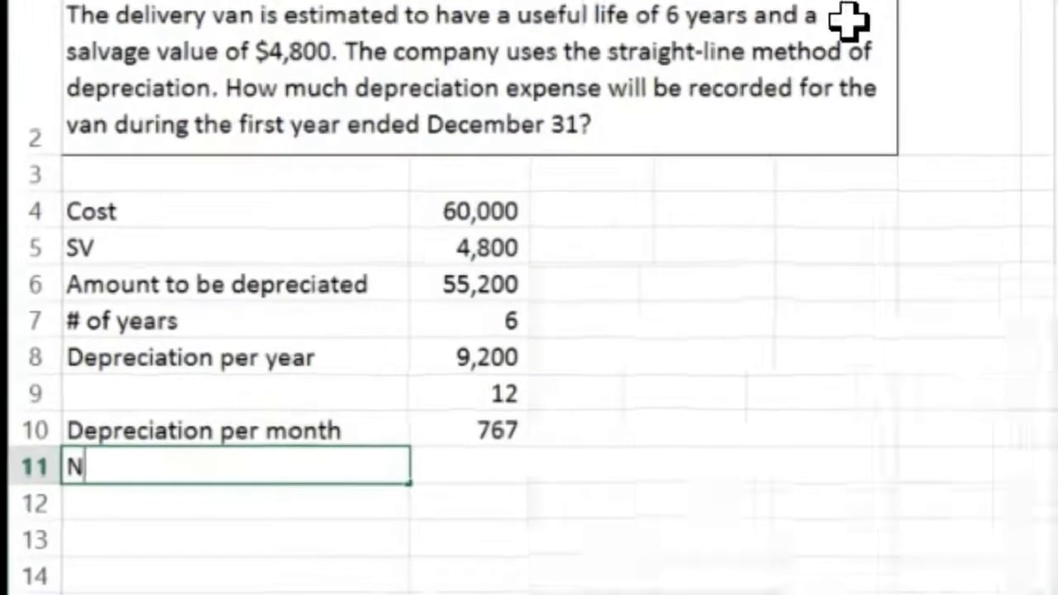
key(BackSpace)
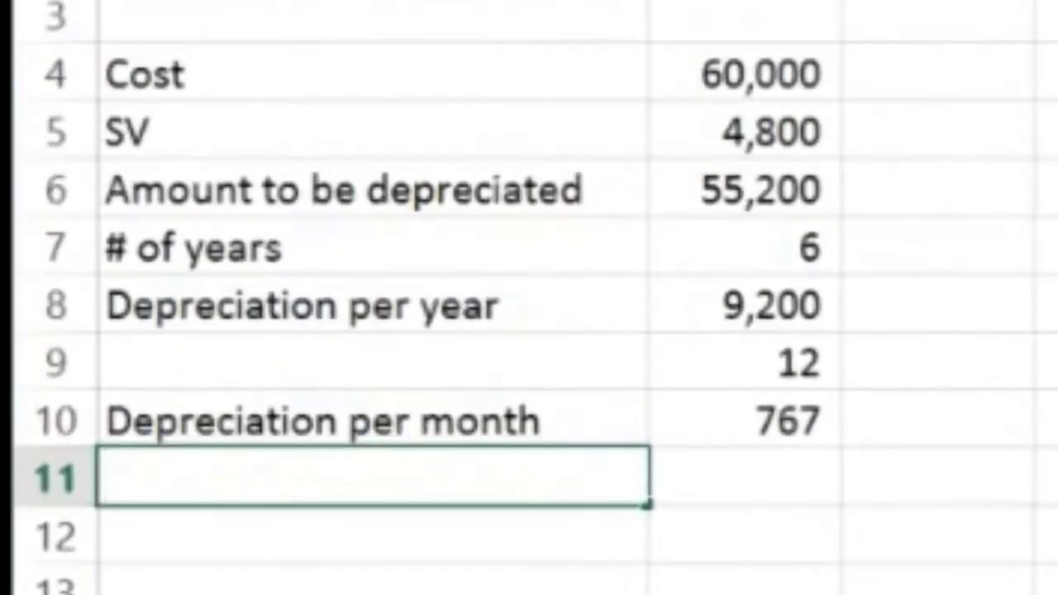
text(# of months)
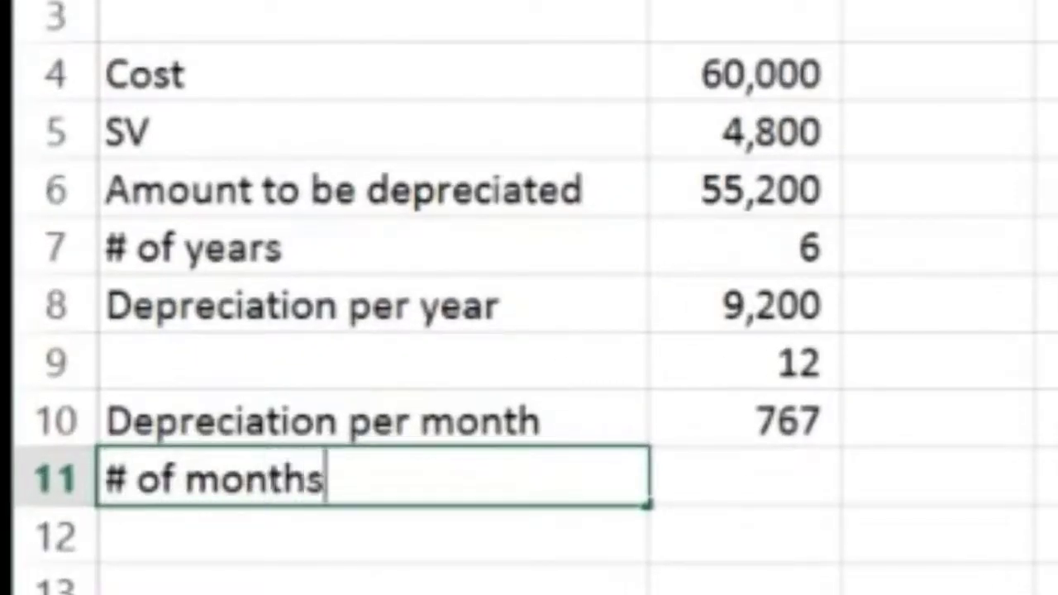
key(Tab)
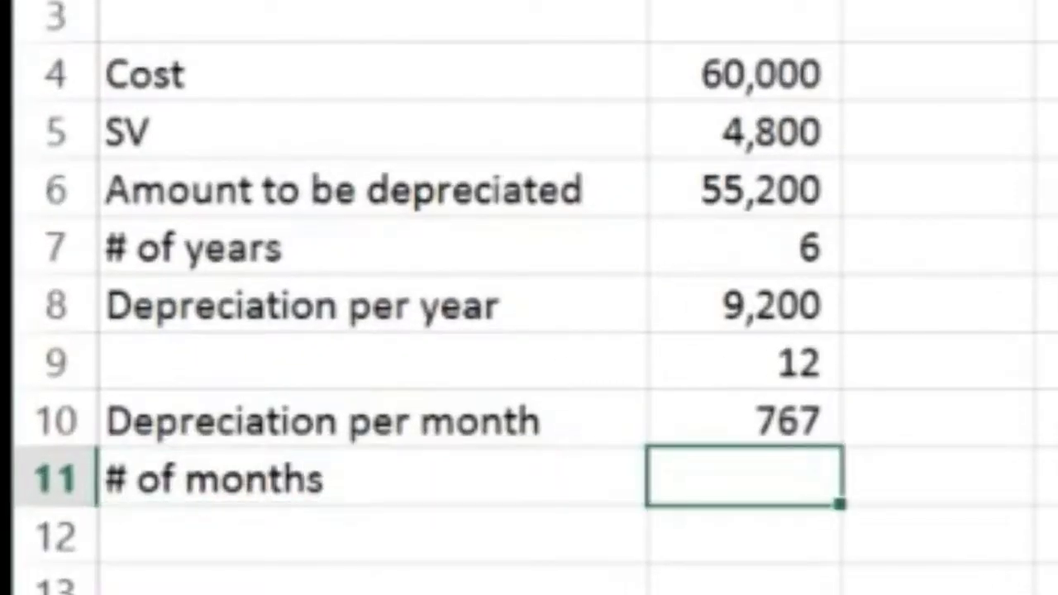
text(6)
key(Return)
Calculate the first partial year's depreciation expense in B12 with =B10*B11.
click(744, 536)
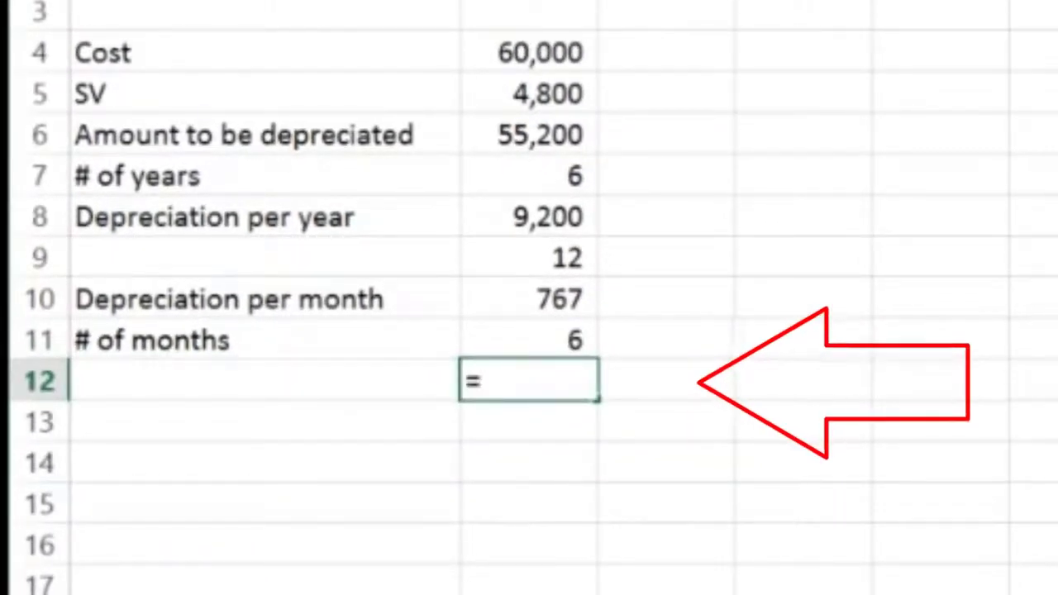
text(=)
click(529, 293)
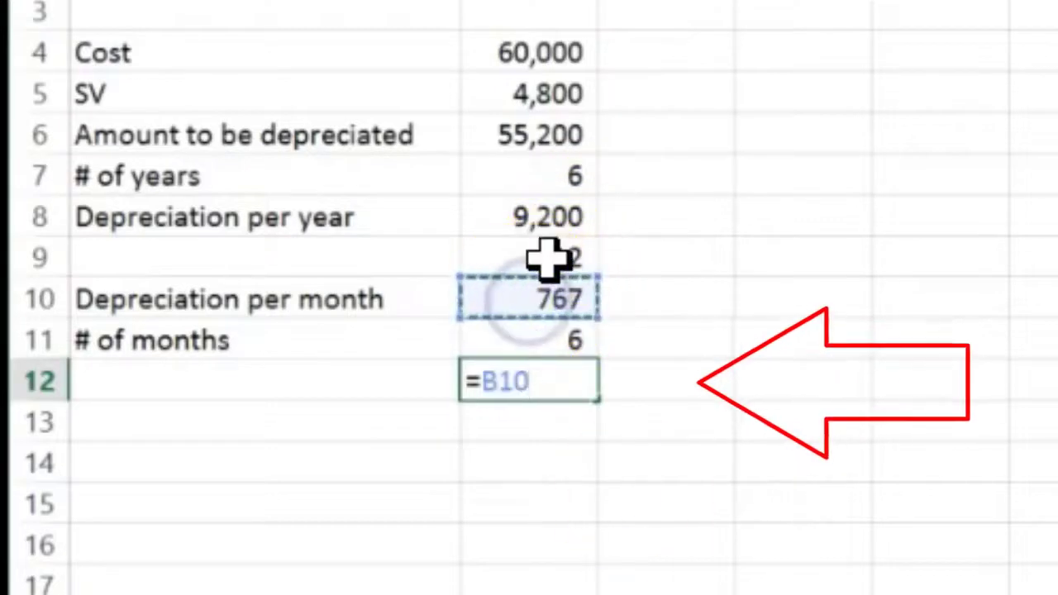
text(*)
click(511, 335)
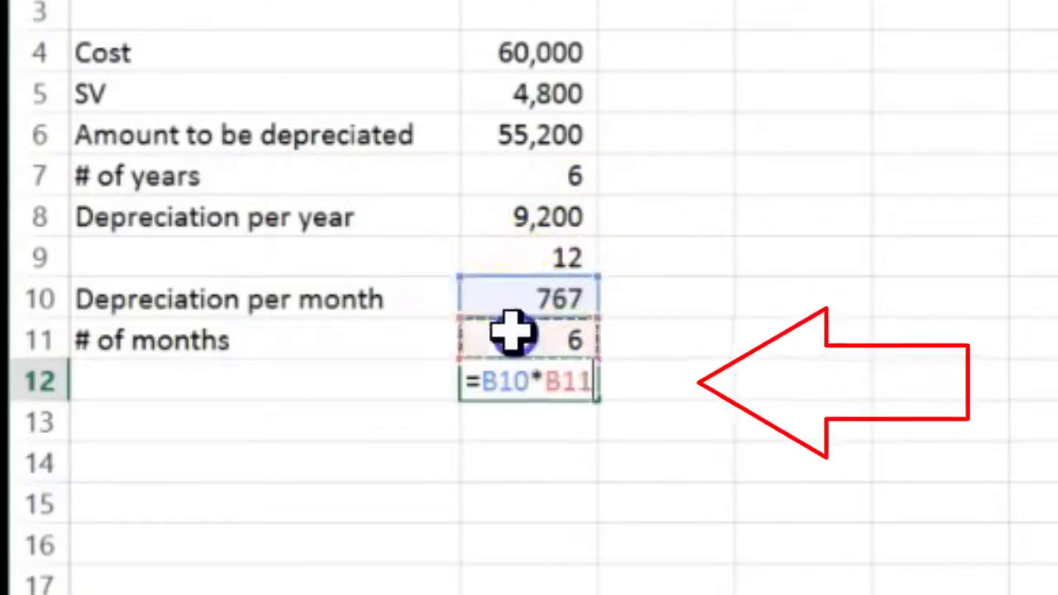
key(Return)
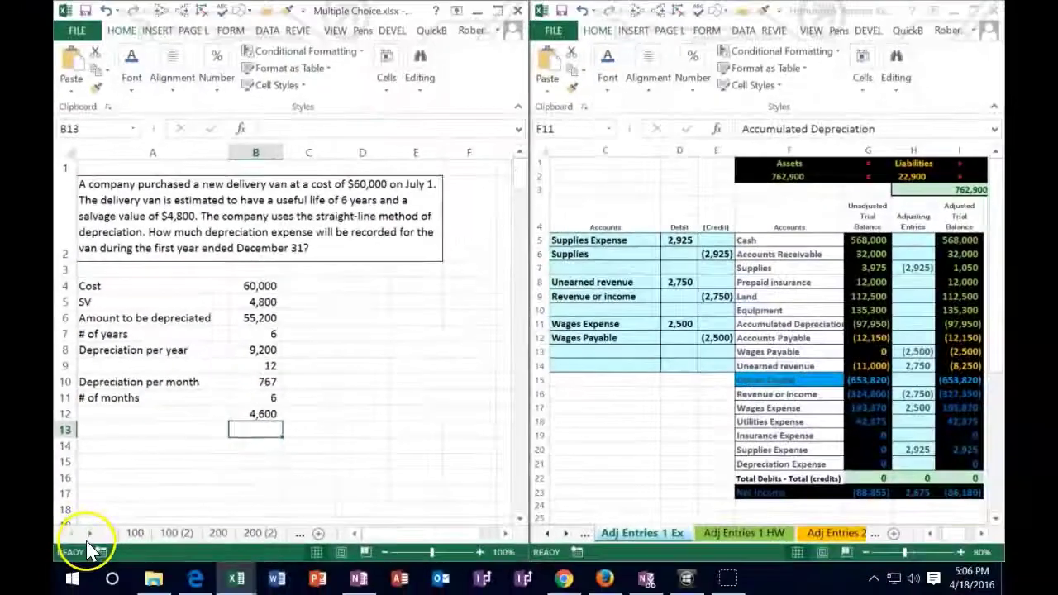
Look over the trial balance's account names and fill the Wages Expense account name in light green.
click(87, 548)
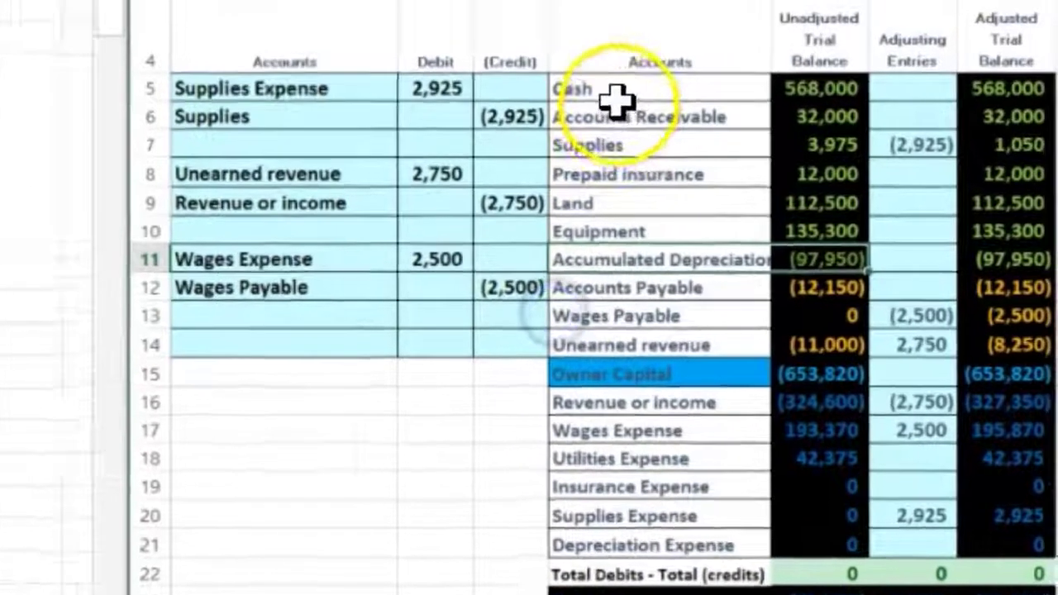
drag(619, 97, 669, 316)
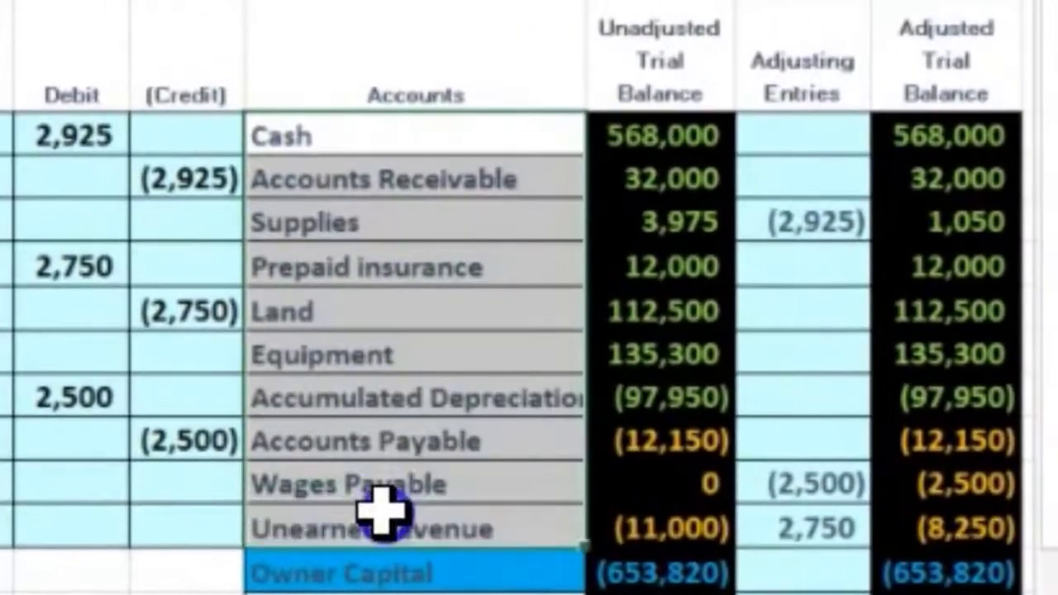
click(397, 569)
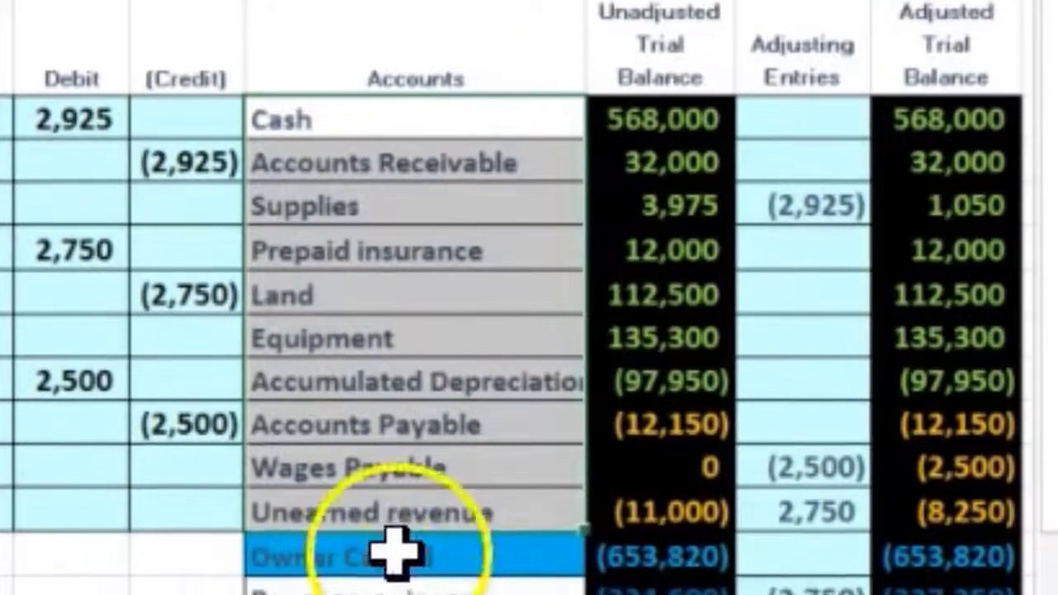
drag(380, 278, 378, 359)
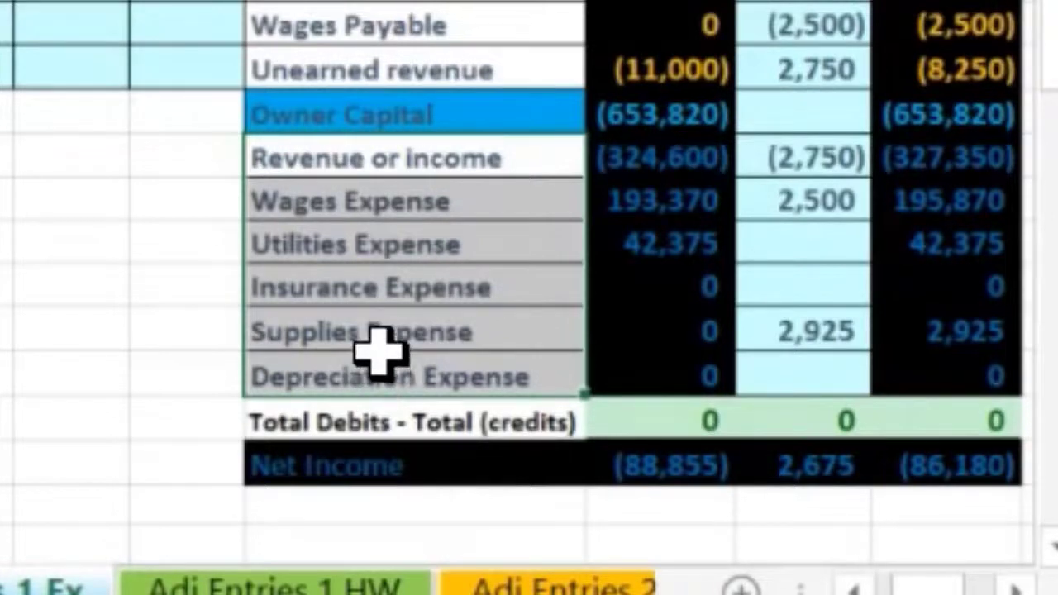
click(384, 200)
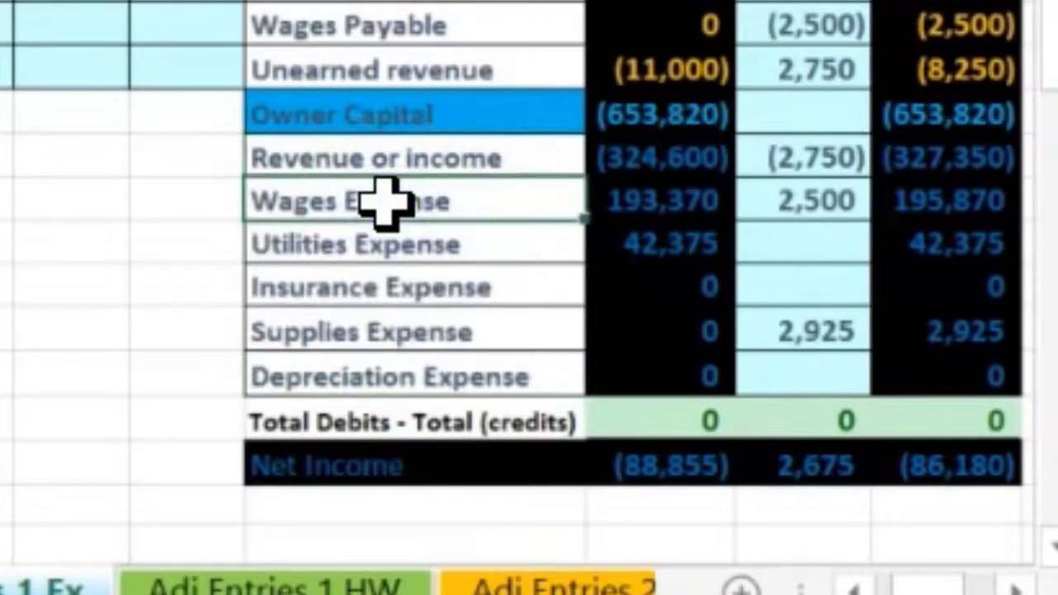
right_click(387, 202)
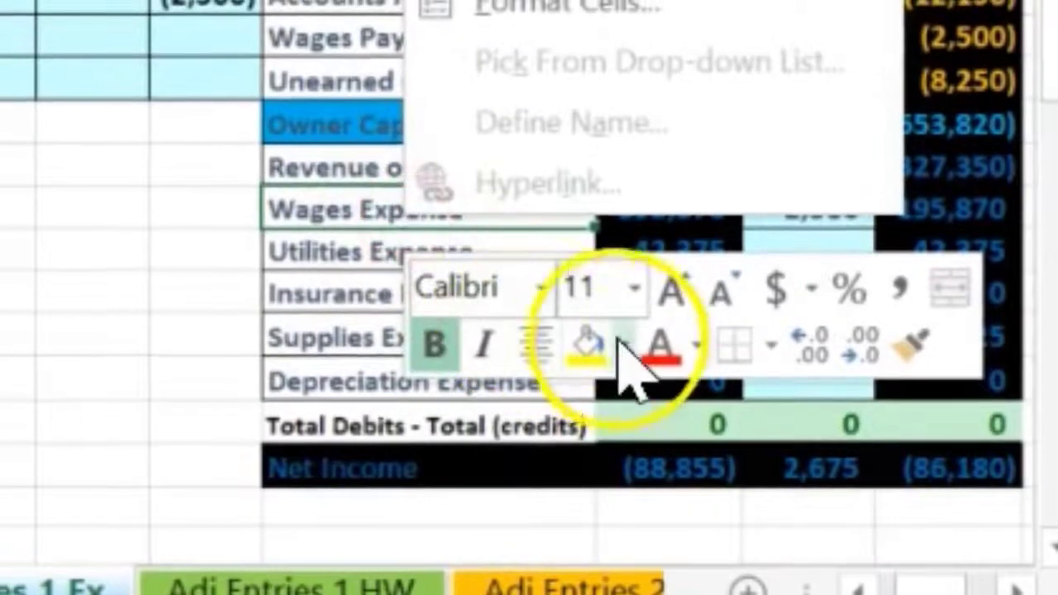
click(612, 338)
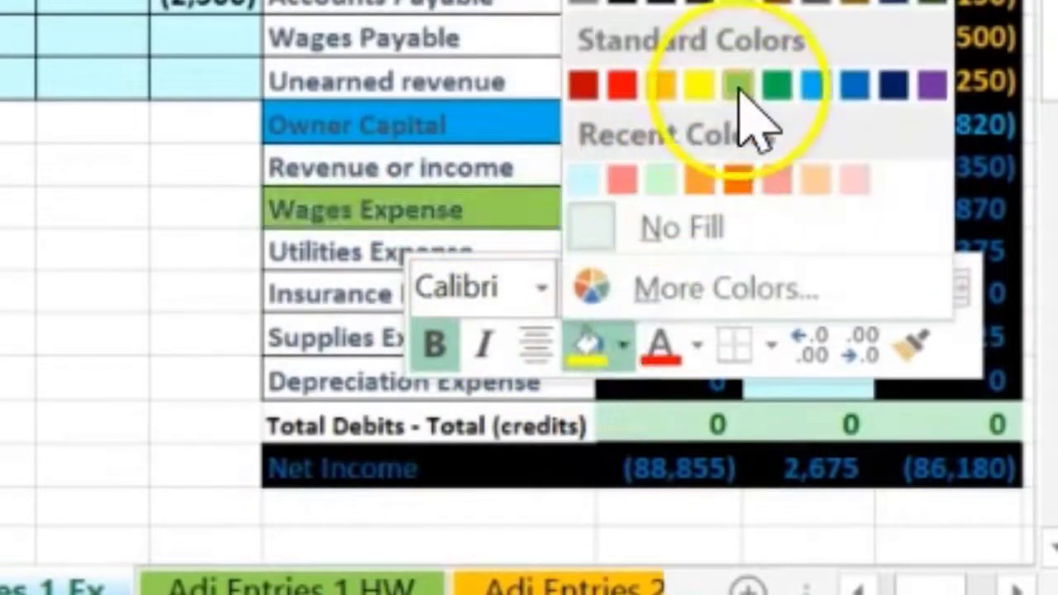
click(738, 86)
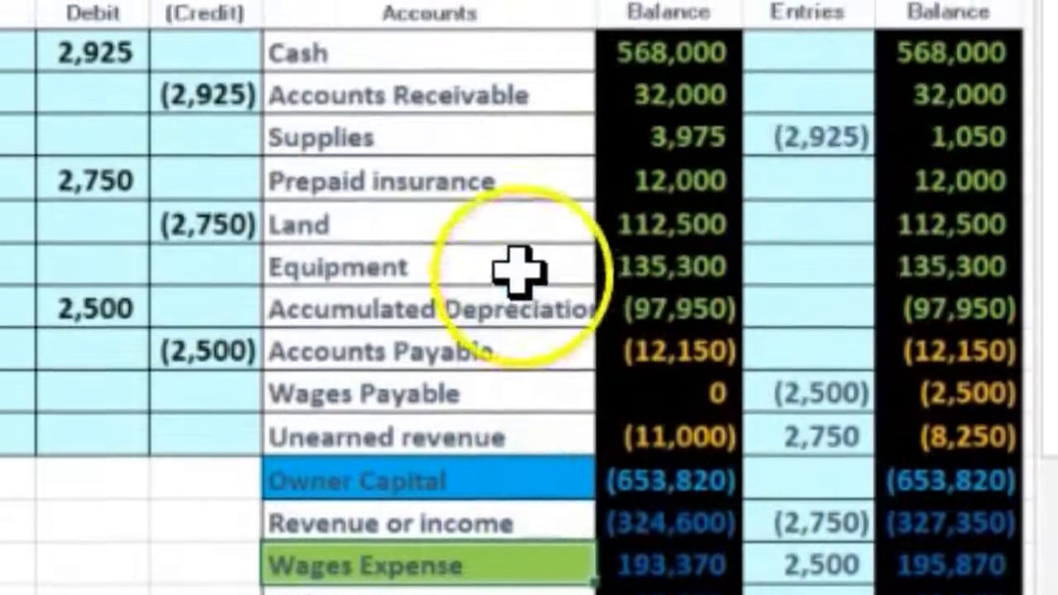
Fill the Wages Payable account name with the same light green.
click(486, 376)
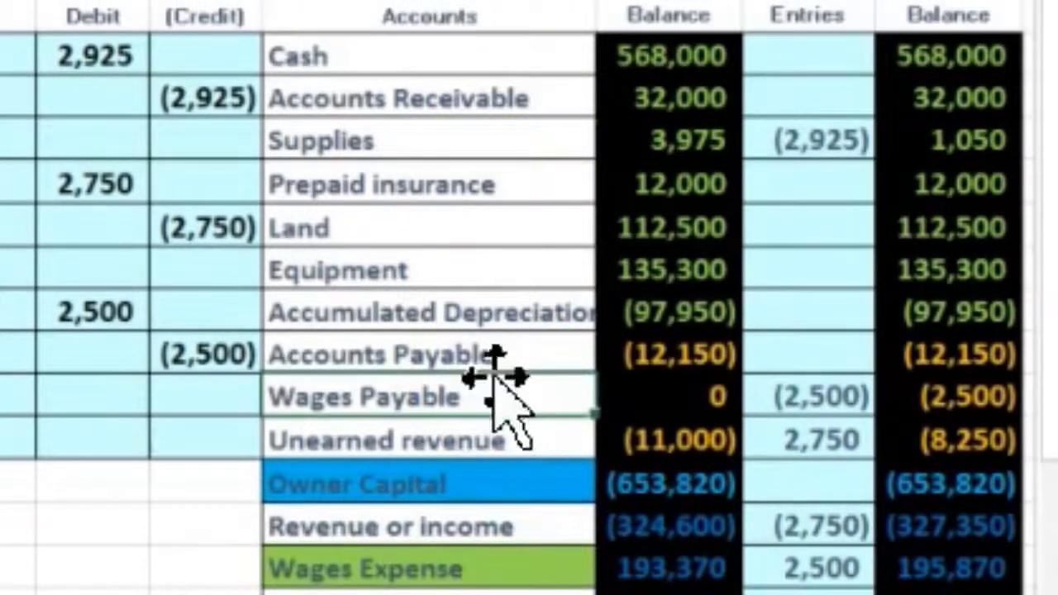
right_click(496, 377)
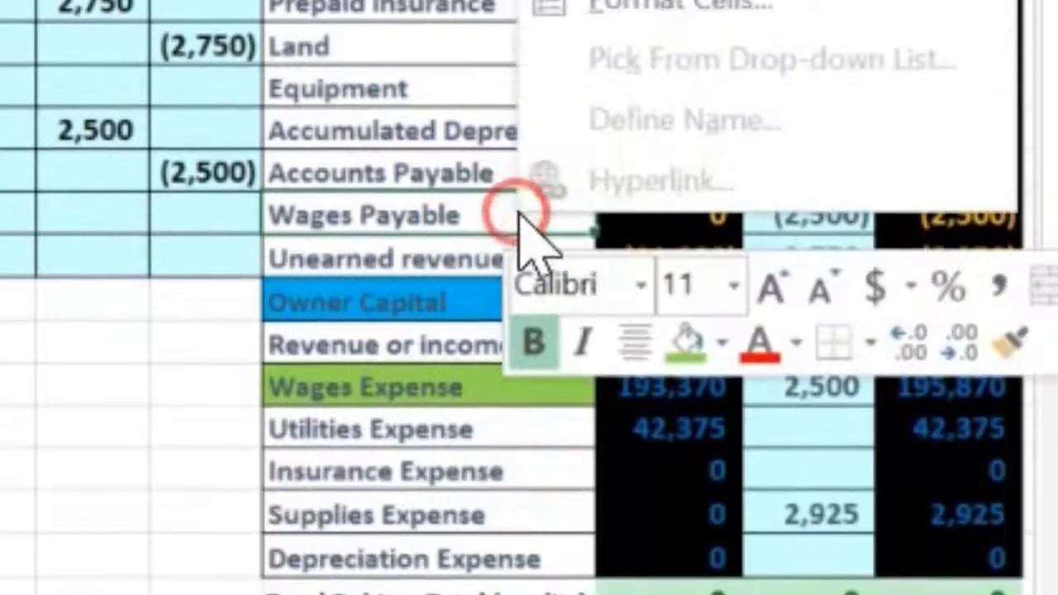
click(687, 340)
Copy the Wages Expense account name from the trial balance into A22 below the salaries question, without its formatting.
click(445, 383)
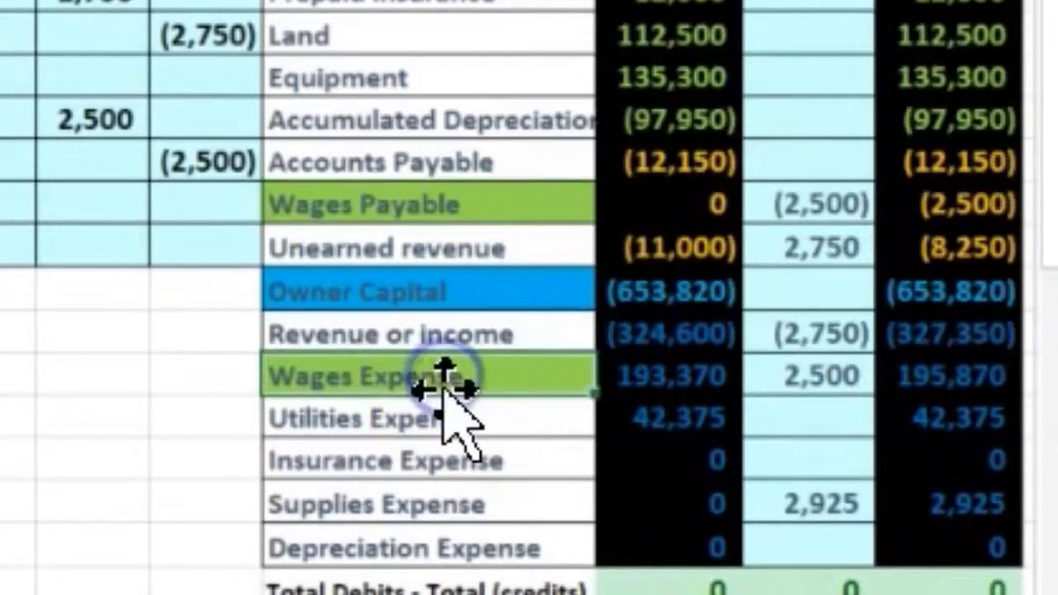
click(620, 375)
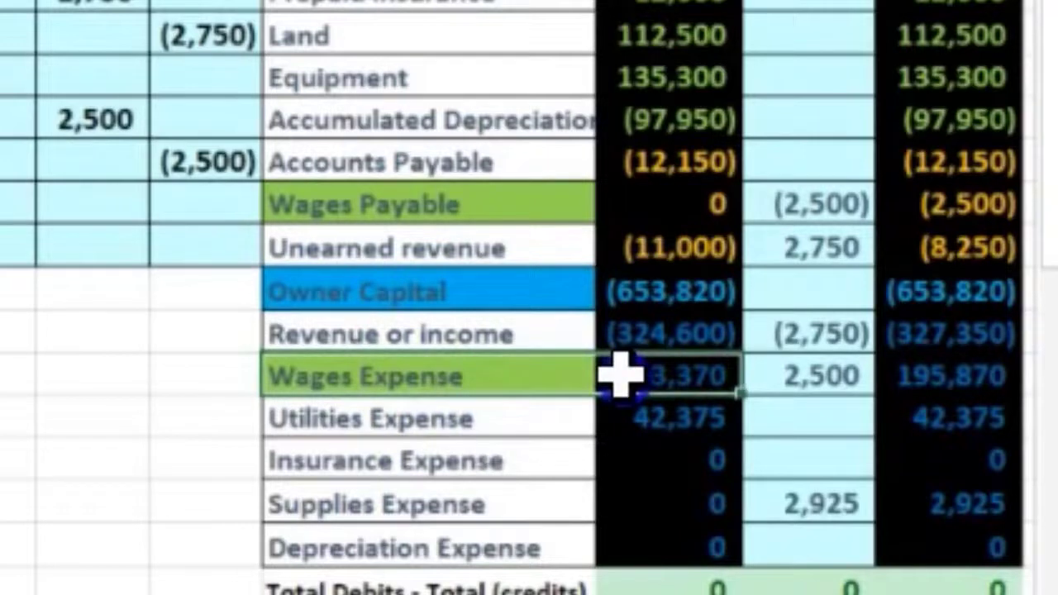
right_click(524, 374)
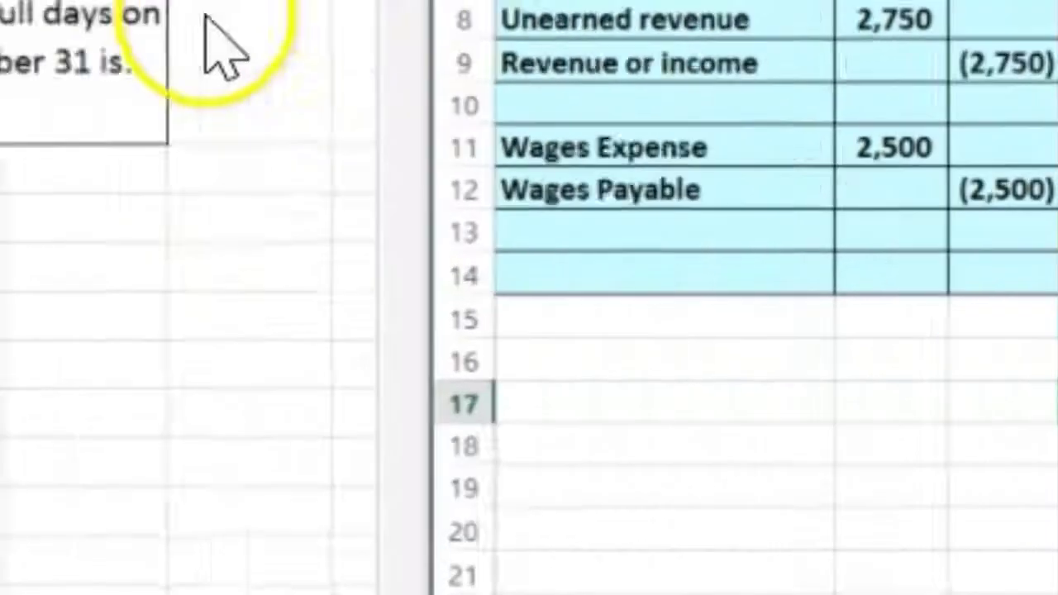
click(626, 352)
right_click(318, 261)
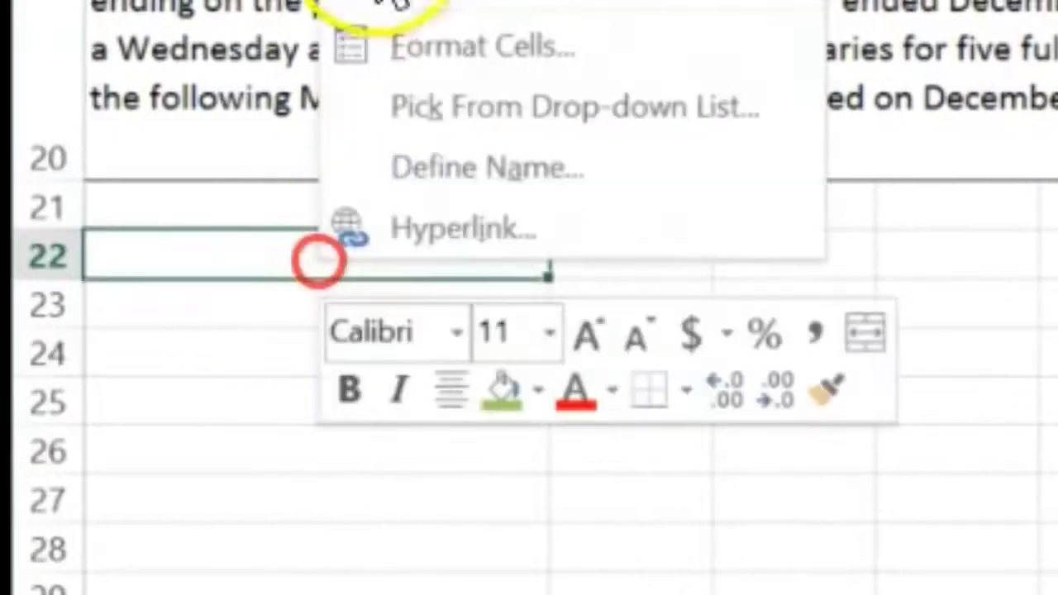
click(397, 4)
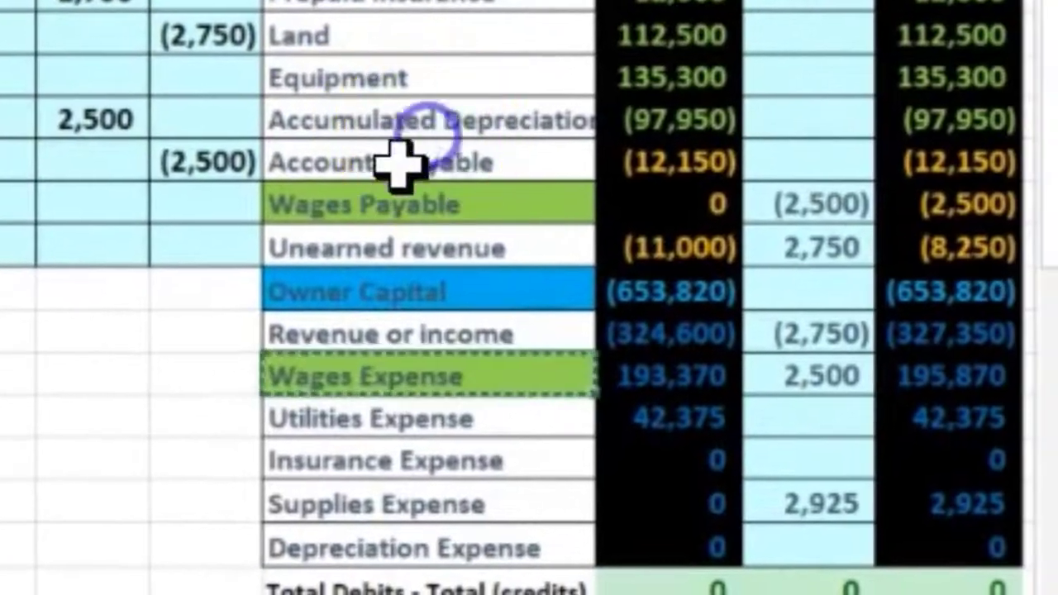
Copy the Wages Payable account name from the trial balance into A23, directly under Wages Expense, without its formatting.
right_click(368, 201)
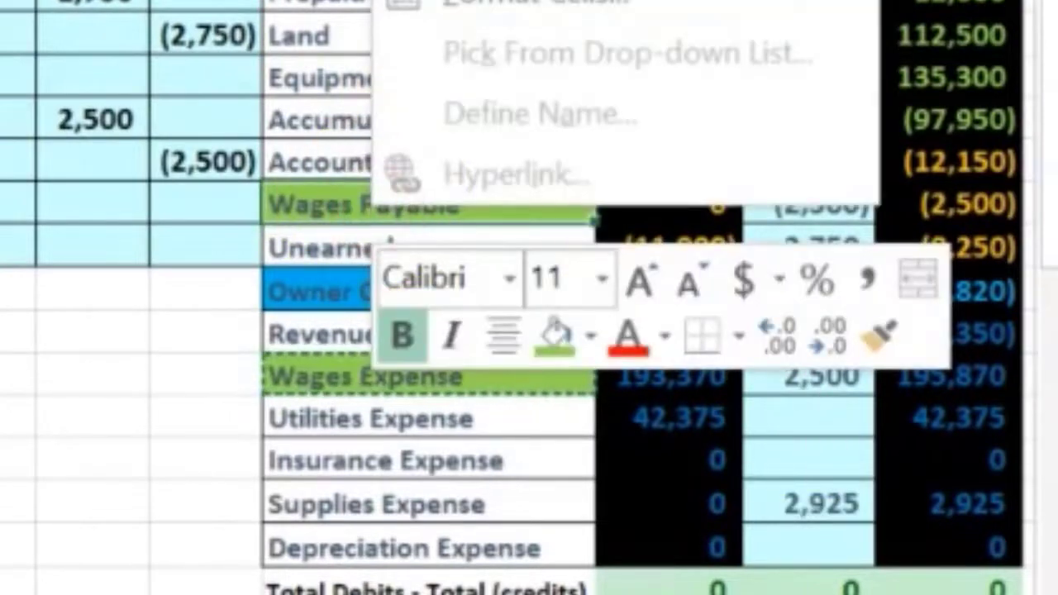
key(ctrl+c)
click(31, 378)
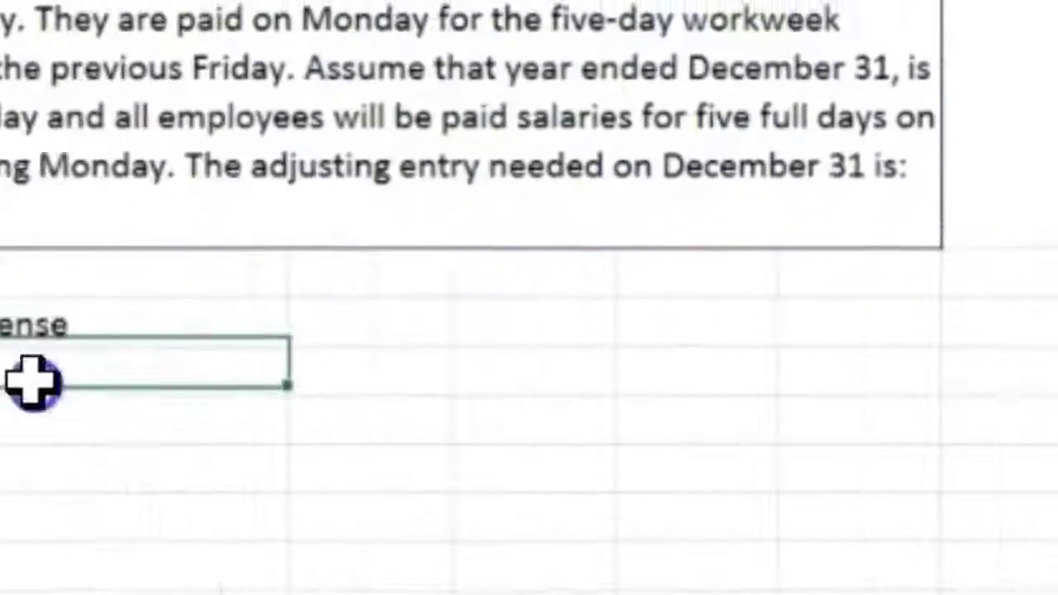
right_click(297, 413)
key(ctrl+v)
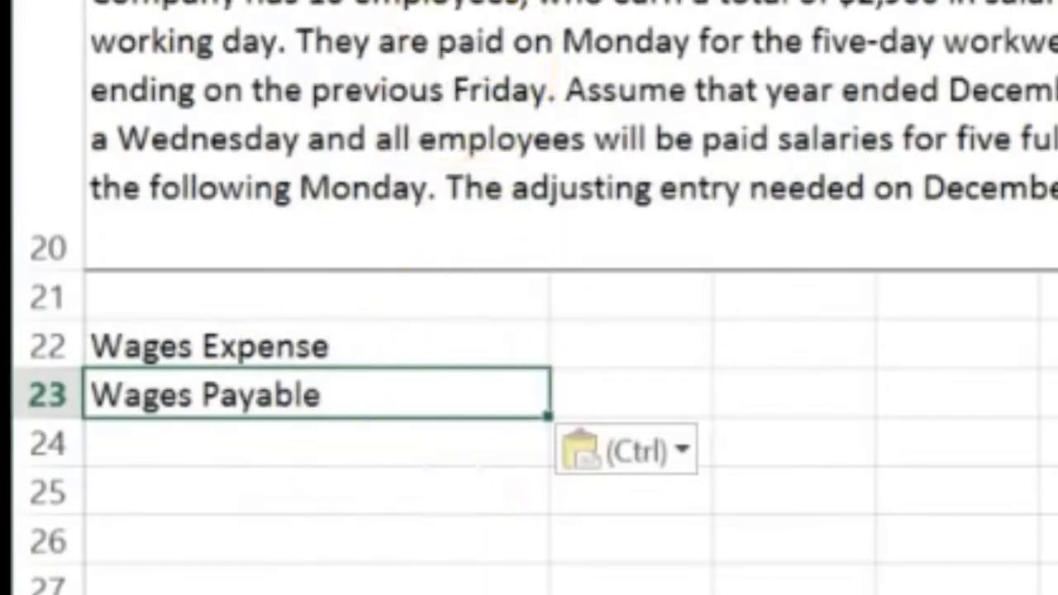
Enter the daily salaries of 2900 in C25 and the 3 accrued days in C26, below the wages entry.
click(430, 513)
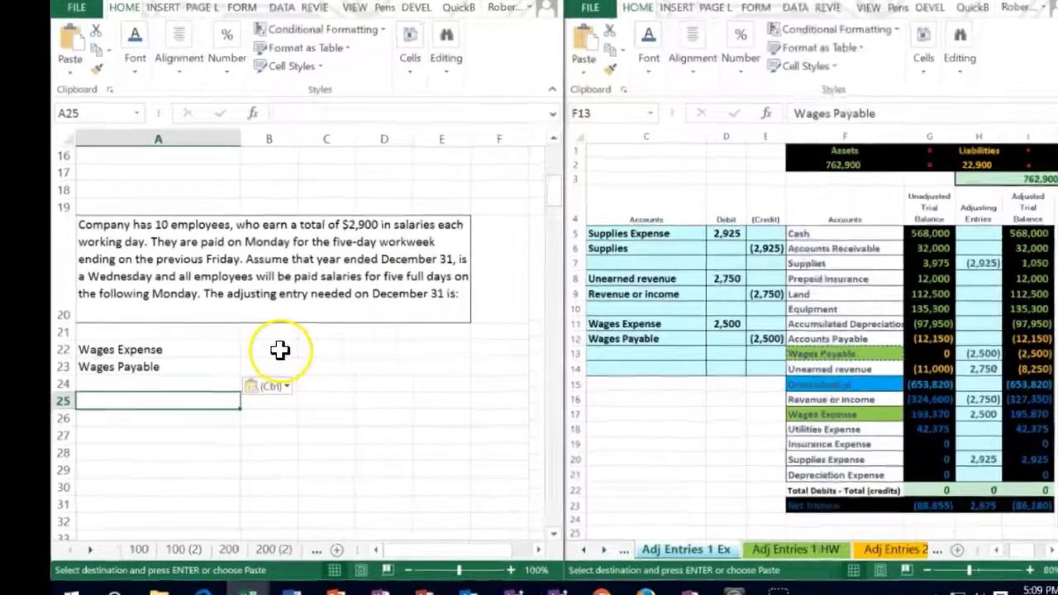
click(308, 347)
key(Down)
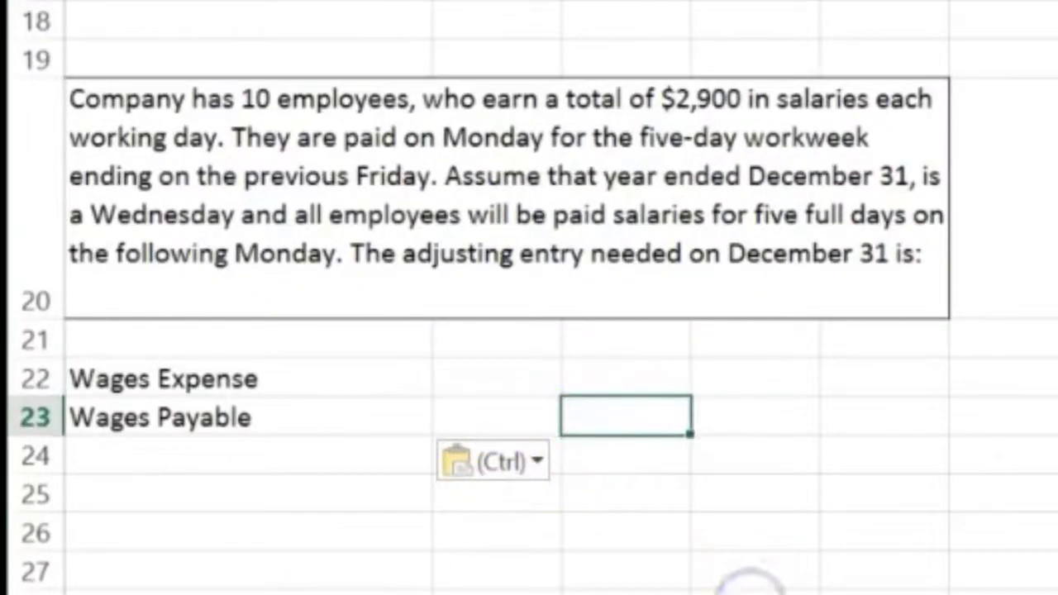
key(Down)
key(Down)
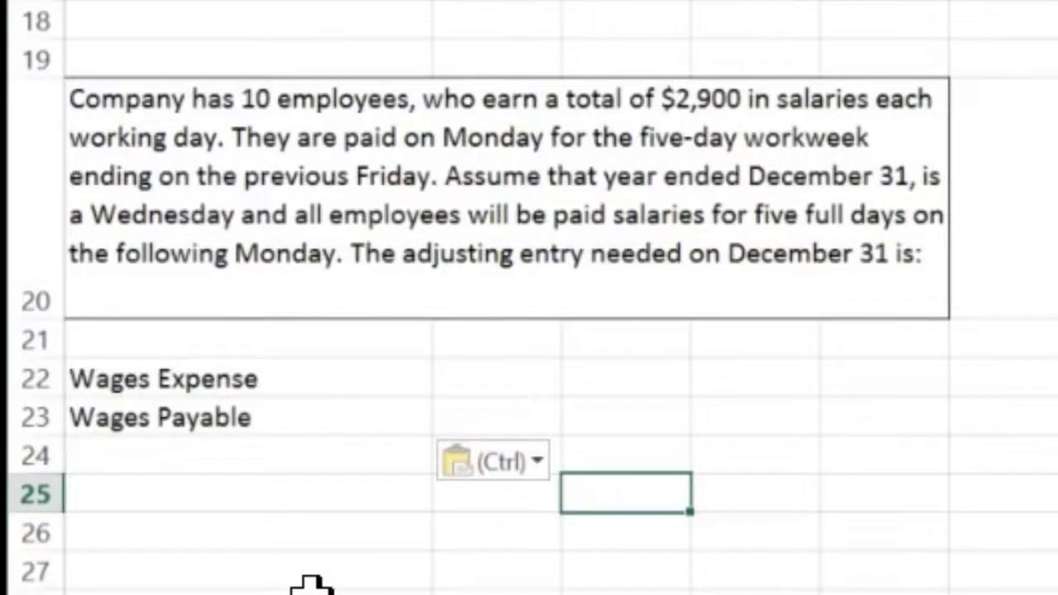
text(2900)
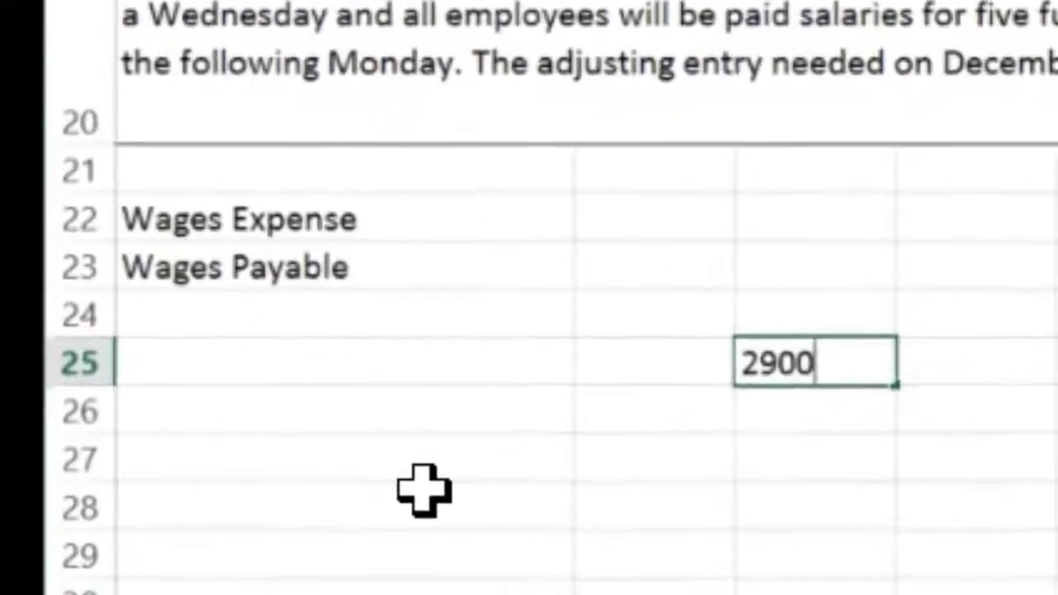
key(Return)
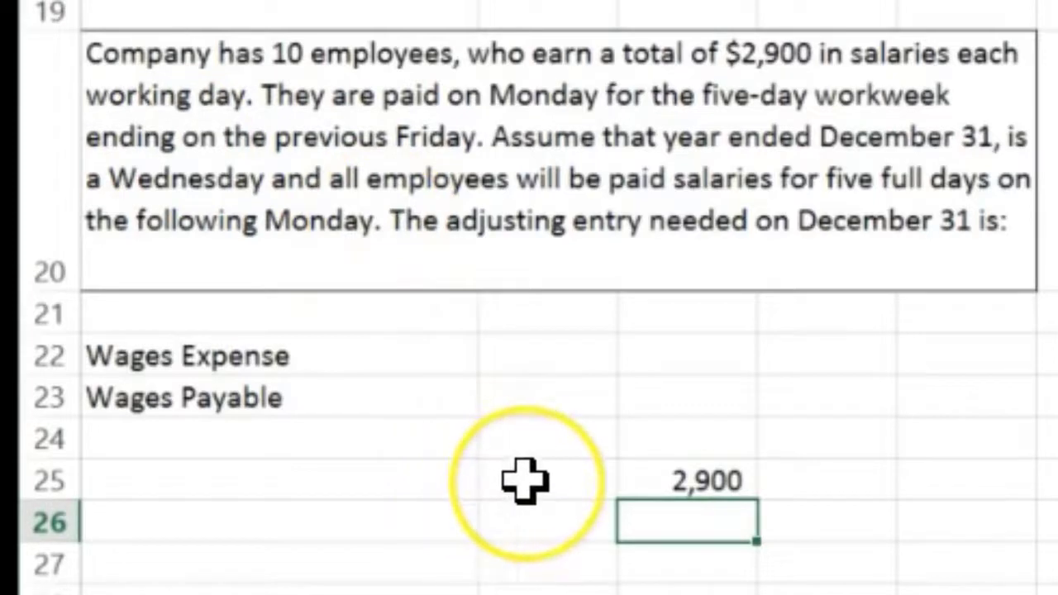
text(3)
key(Return)
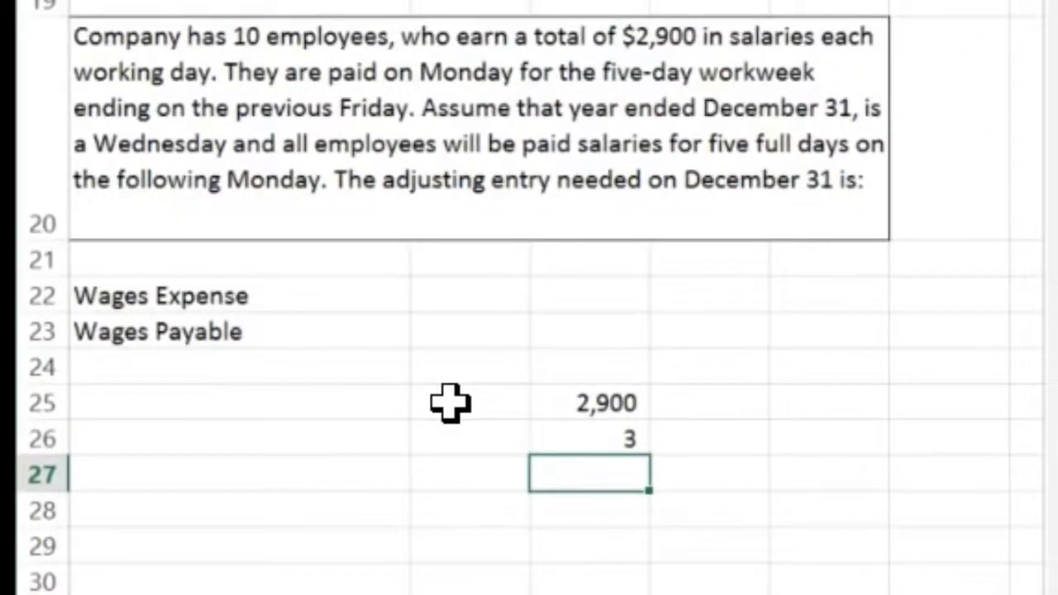
Calculate the accrued wages in C27 by multiplying C25 by C26.
text(=)
key(Up)
key(Up)
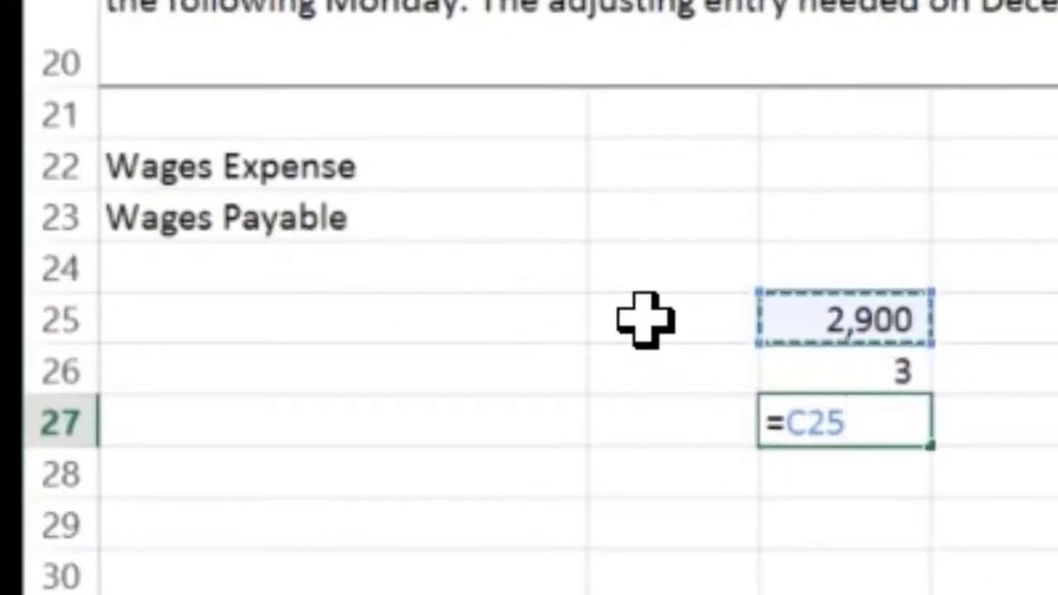
text(*)
key(Up)
key(Return)
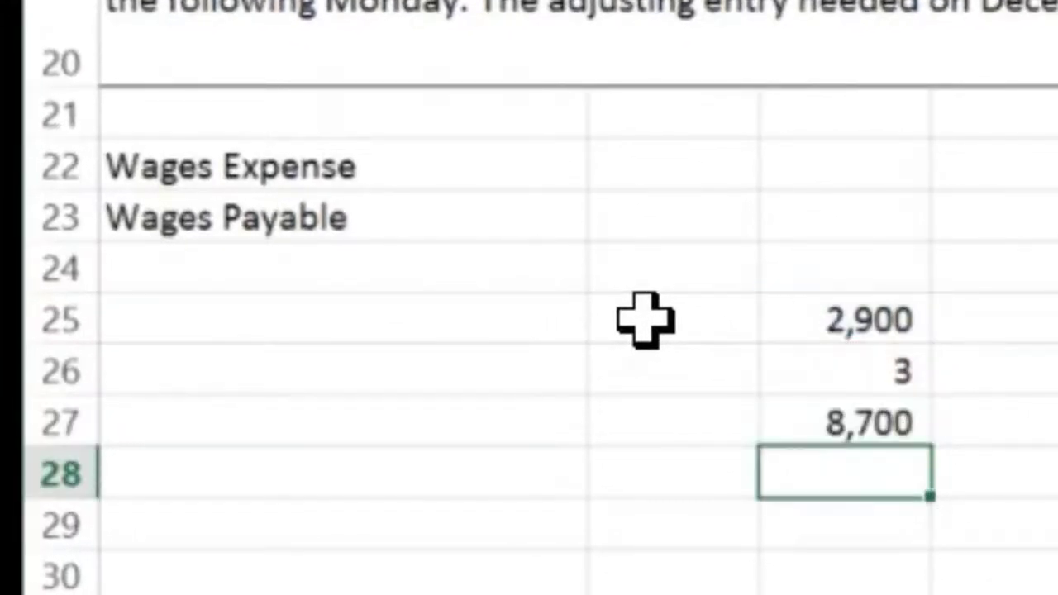
Enter the Wages Expense debit in B22 as a reference to the accrued wages in C27.
key(Left)
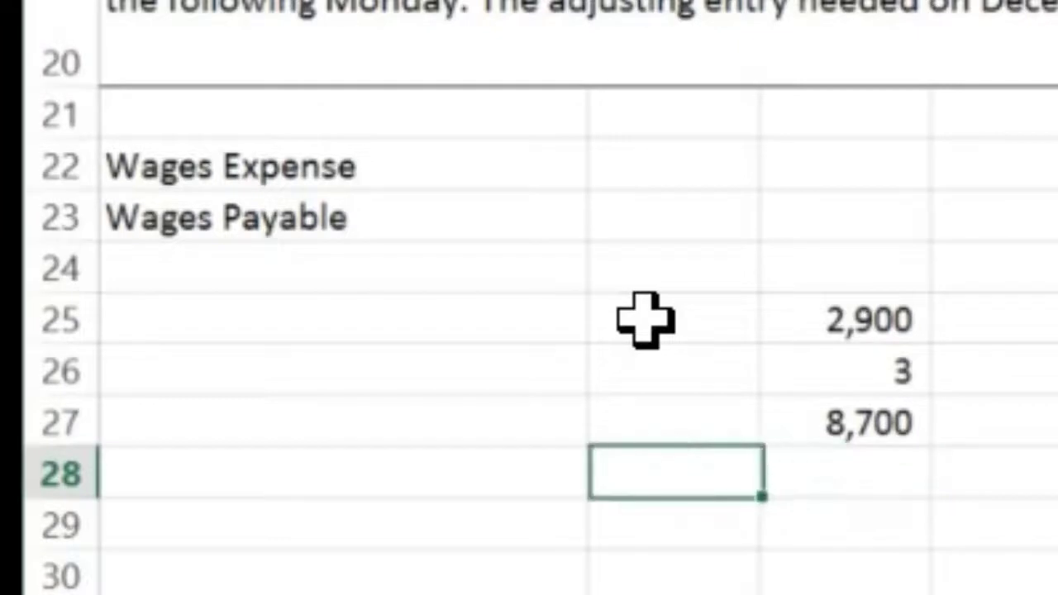
key(Up)
key(Up)
key(Up)
key(Up)
key(Up)
key(Up)
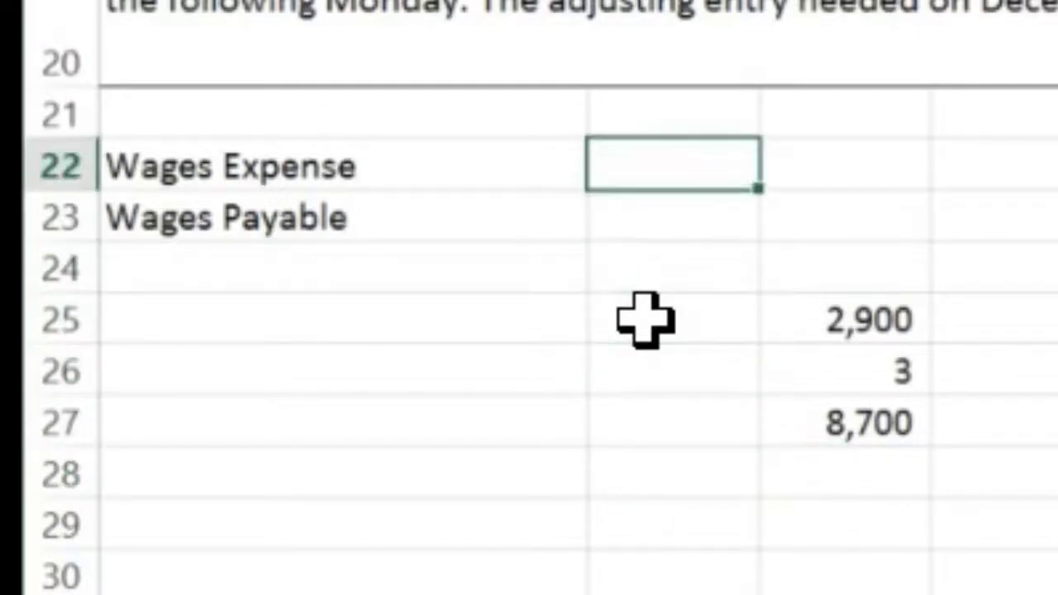
text(=)
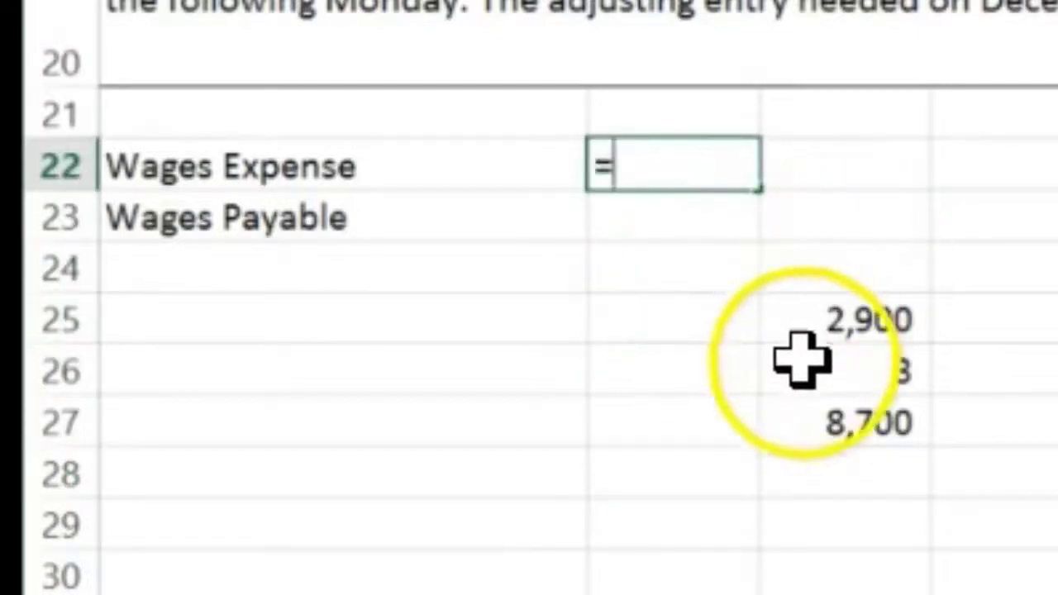
click(822, 421)
key(Return)
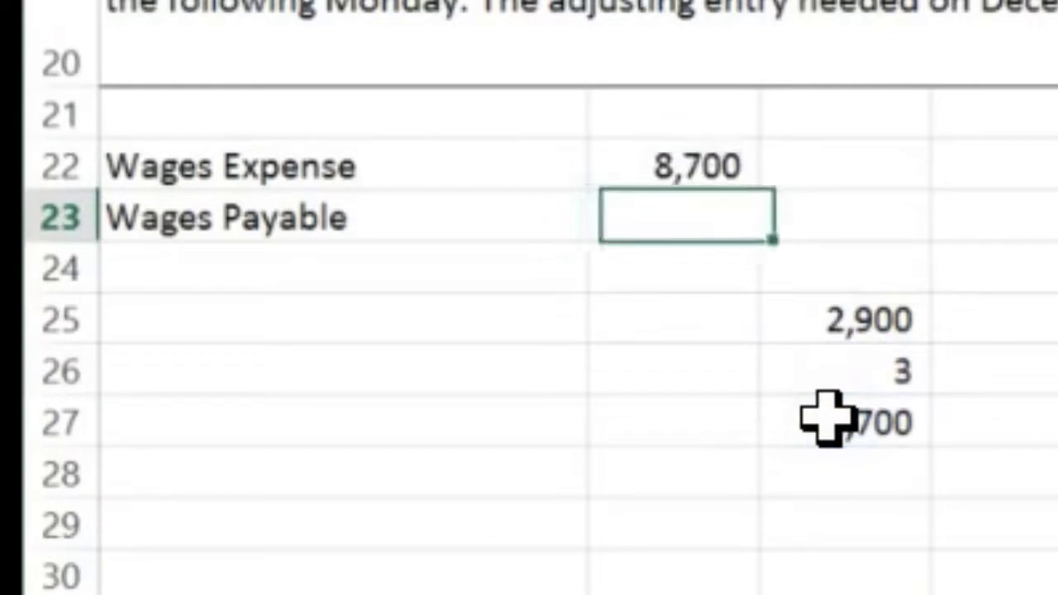
Enter the Wages Payable credit in C23 as the negative of the Wages Expense debit in B22.
key(Right)
text(-)
key(Left)
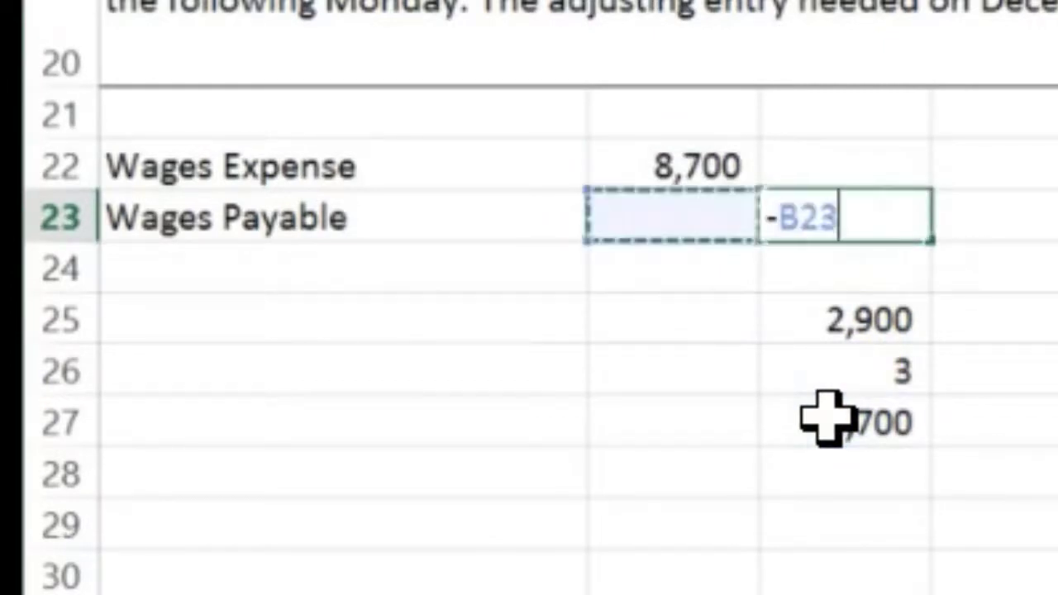
key(Up)
key(Return)
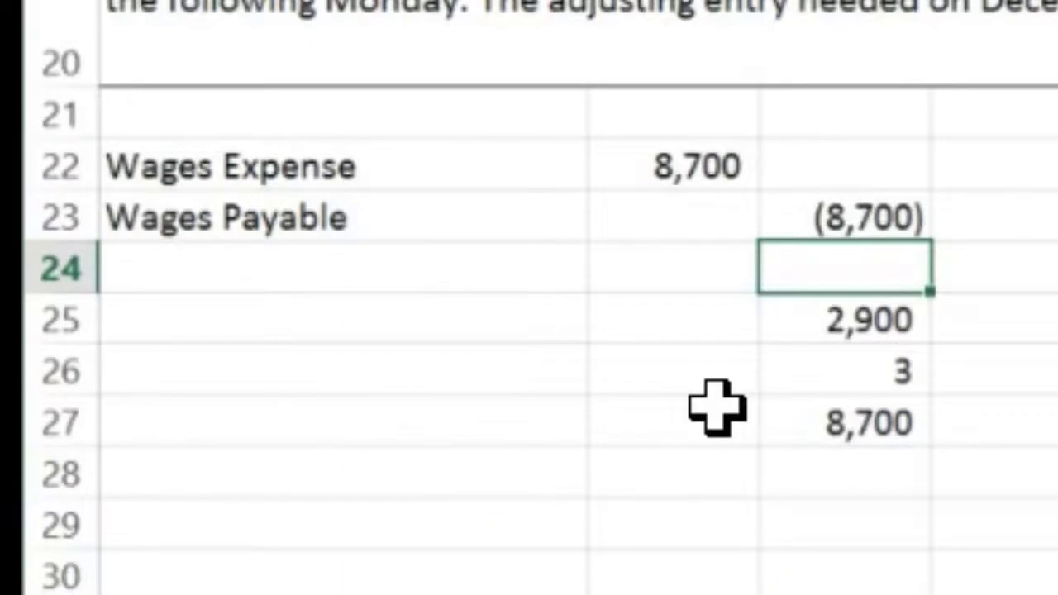
click(686, 176)
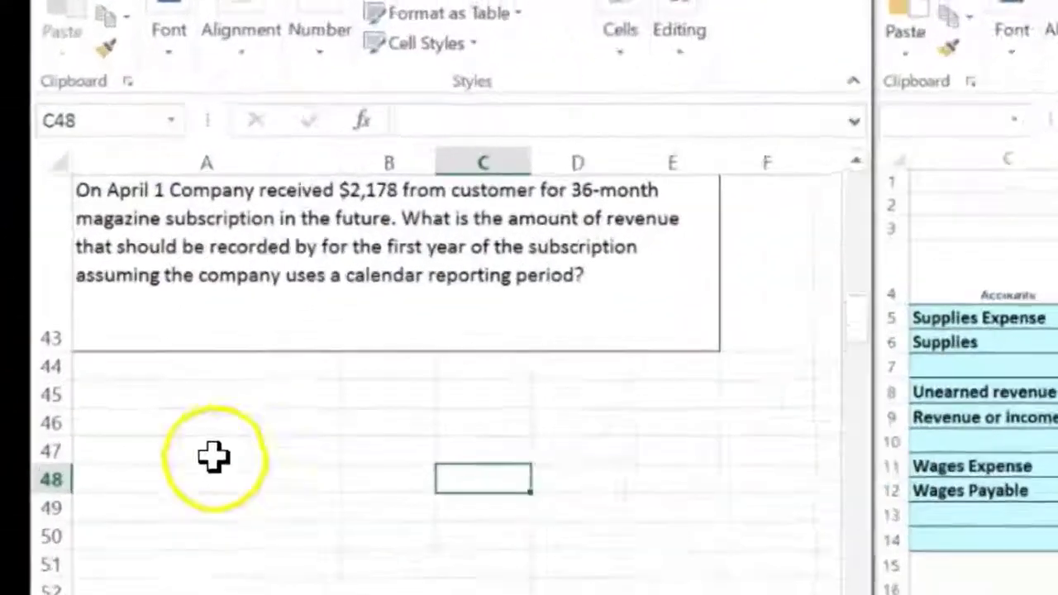
Go to the magazine subscription question and remove the green fill from Wages Expense in the trial balance.
click(367, 386)
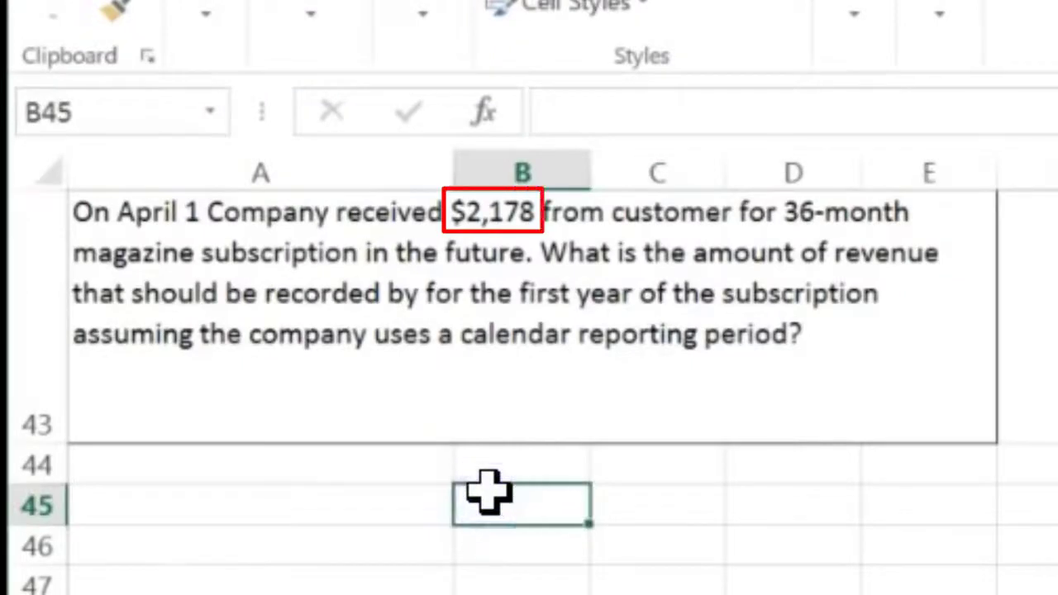
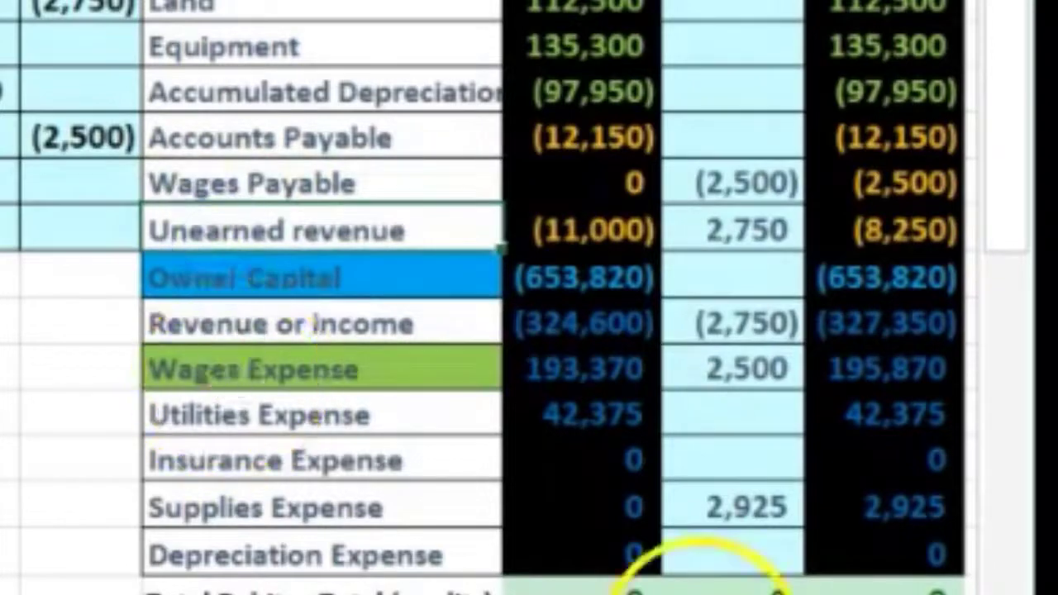
right_click(231, 364)
click(434, 503)
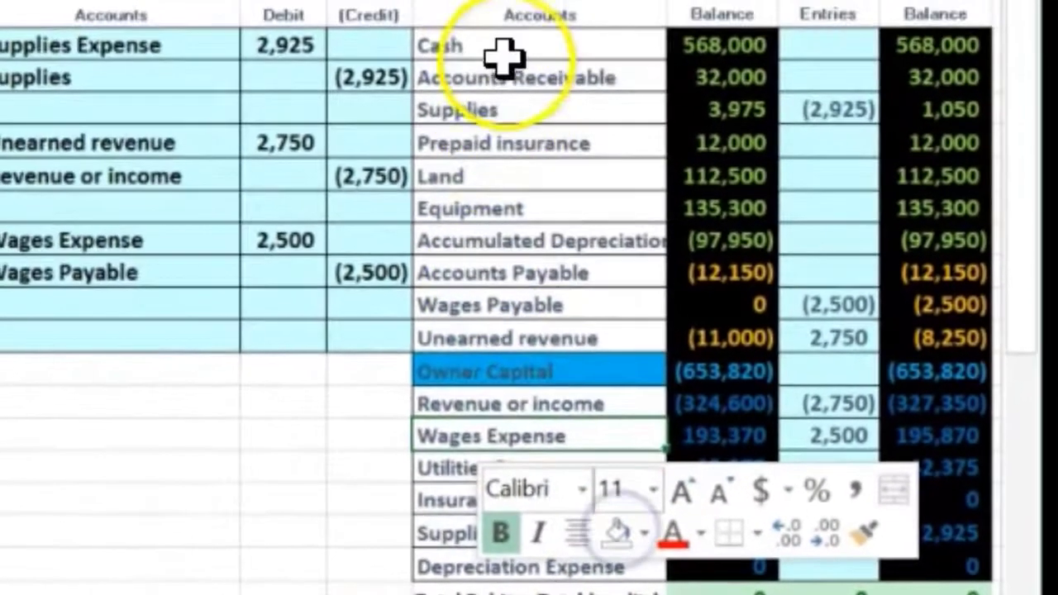
Look over the trial balance's account names and fill the Revenue or income account name in light green.
drag(503, 54, 499, 334)
drag(503, 418, 503, 560)
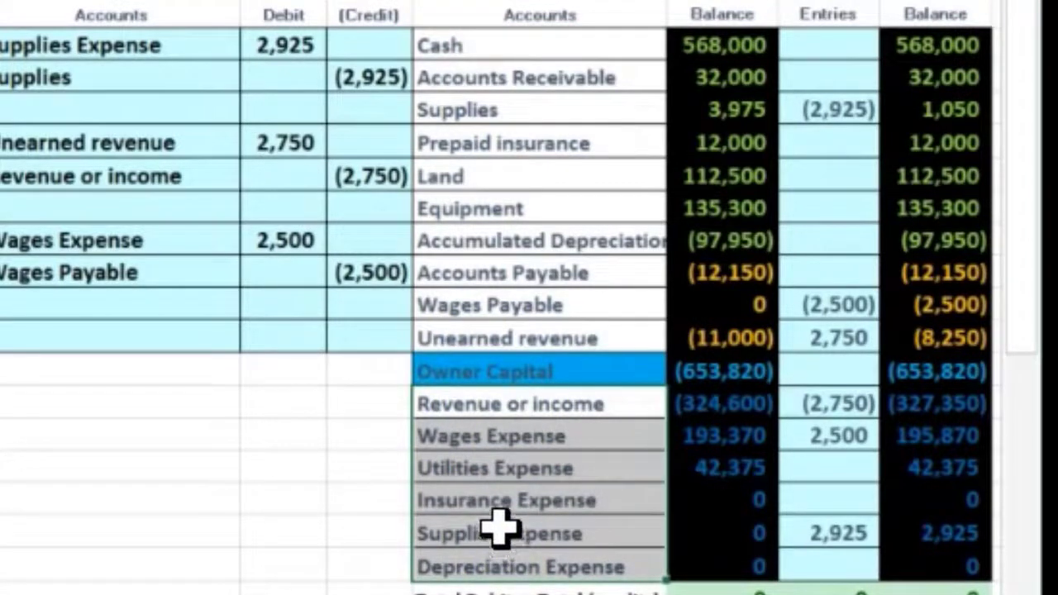
click(502, 529)
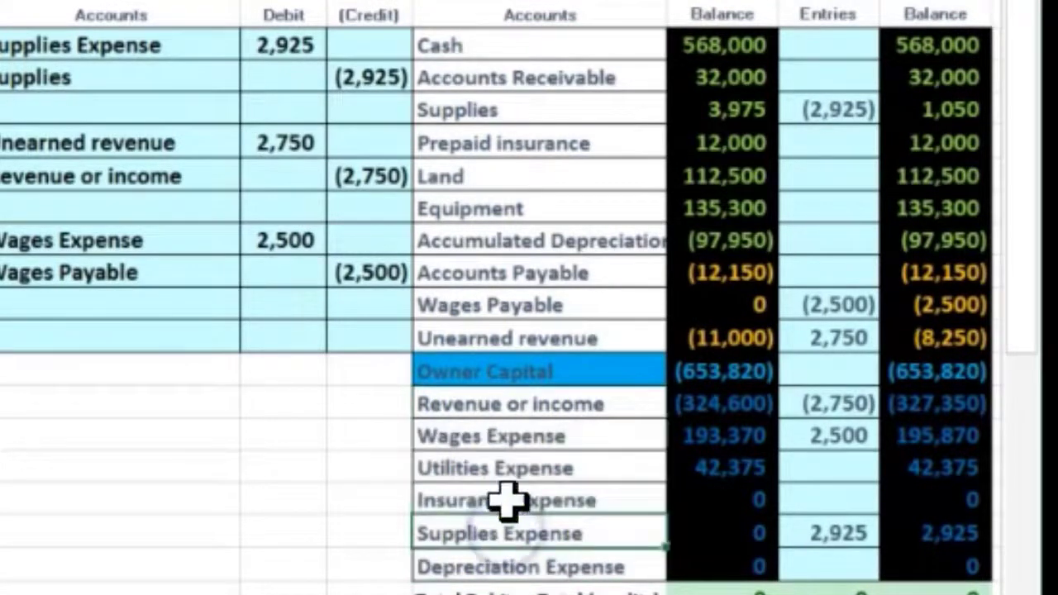
click(511, 408)
right_click(517, 403)
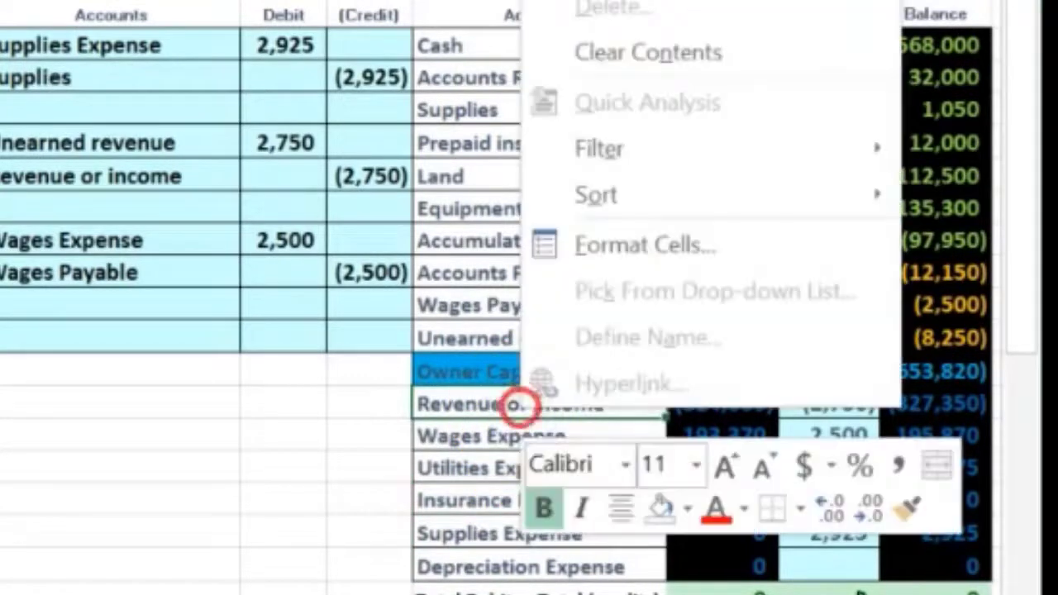
click(687, 509)
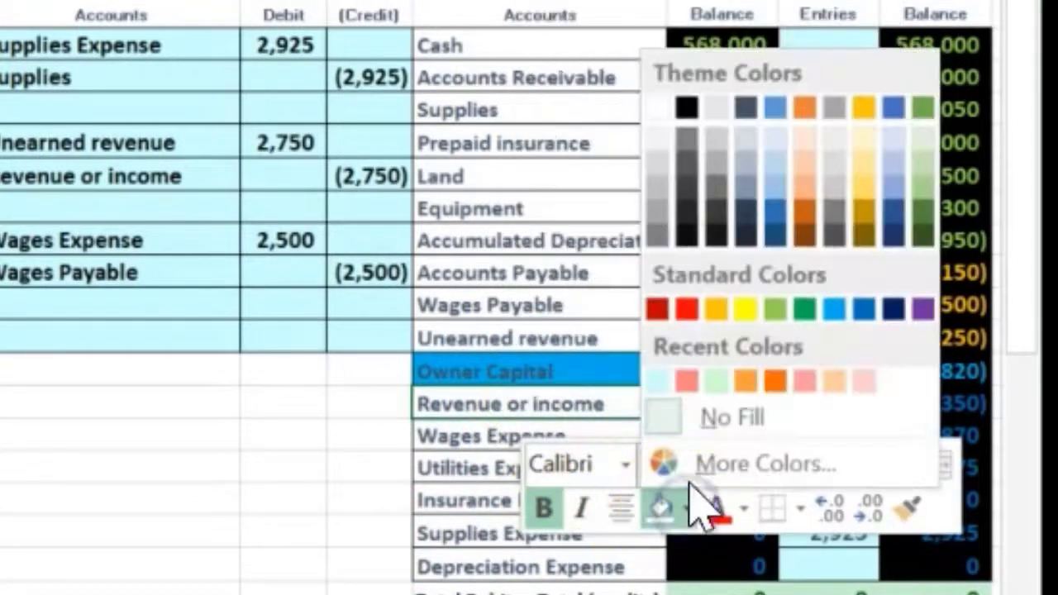
click(775, 311)
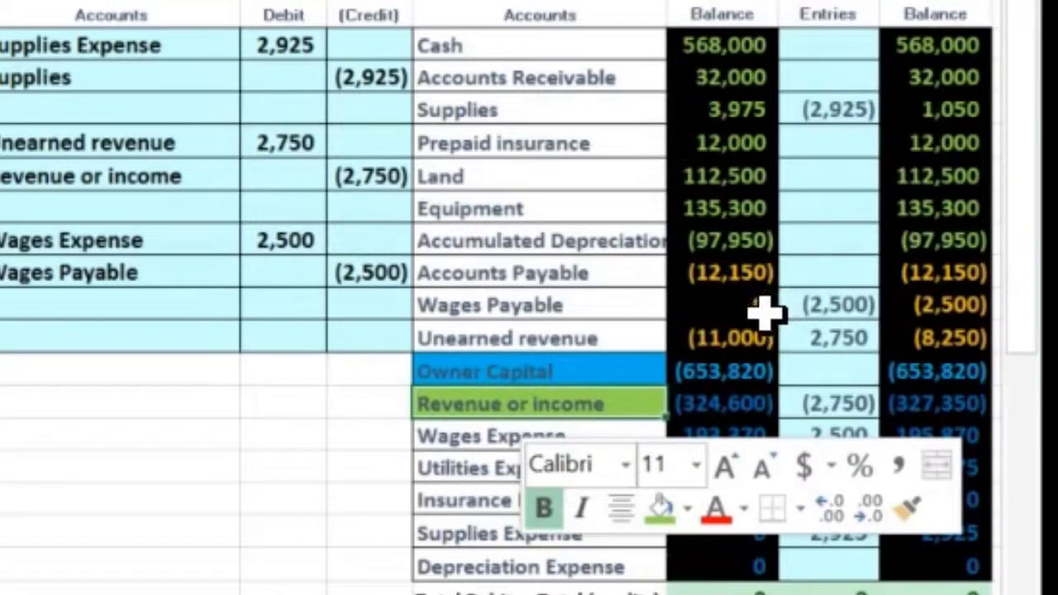
Fill the Unearned revenue account name with the same light green.
drag(755, 314, 603, 339)
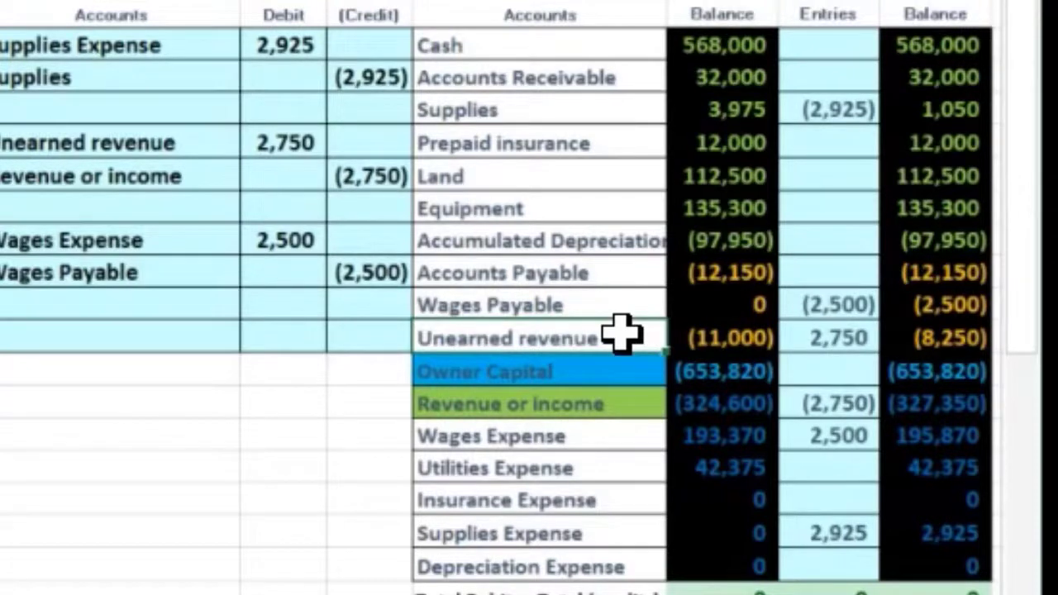
right_click(622, 336)
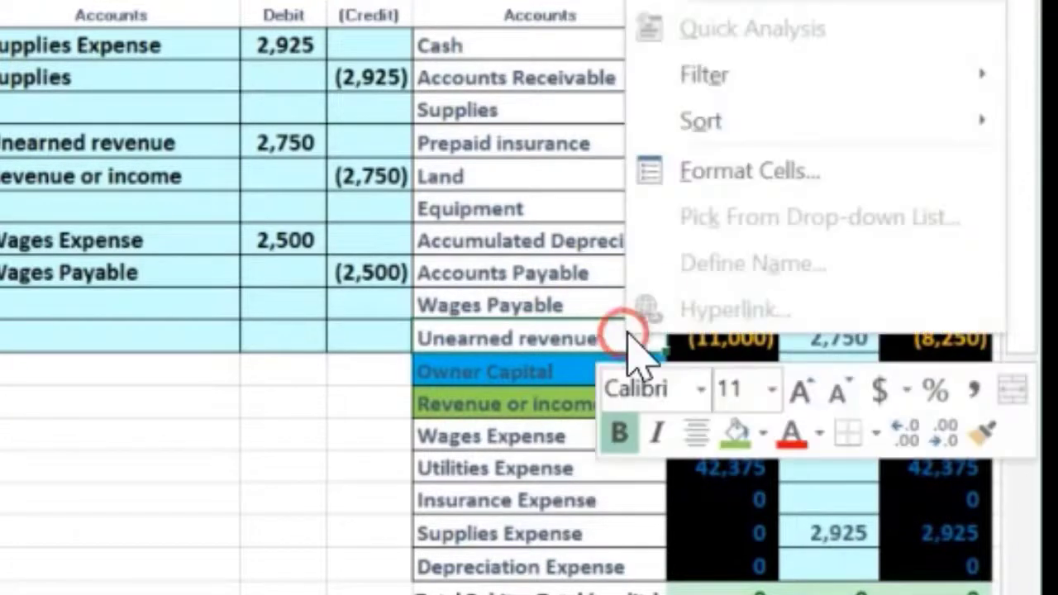
click(738, 434)
Copy the Unearned revenue account name from the trial balance into A45 below the subscription question, as values only.
click(526, 405)
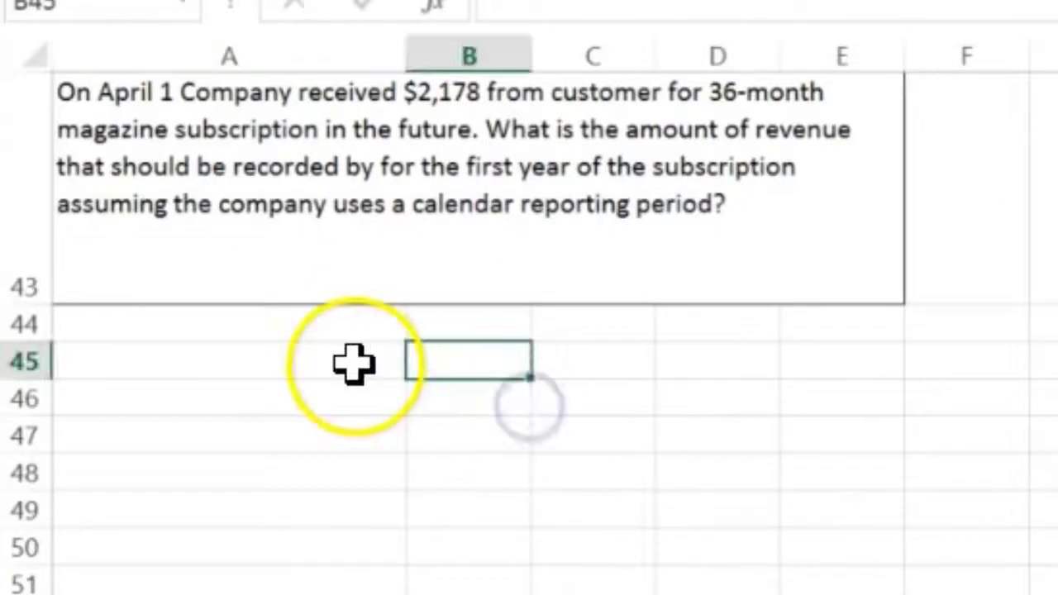
click(288, 362)
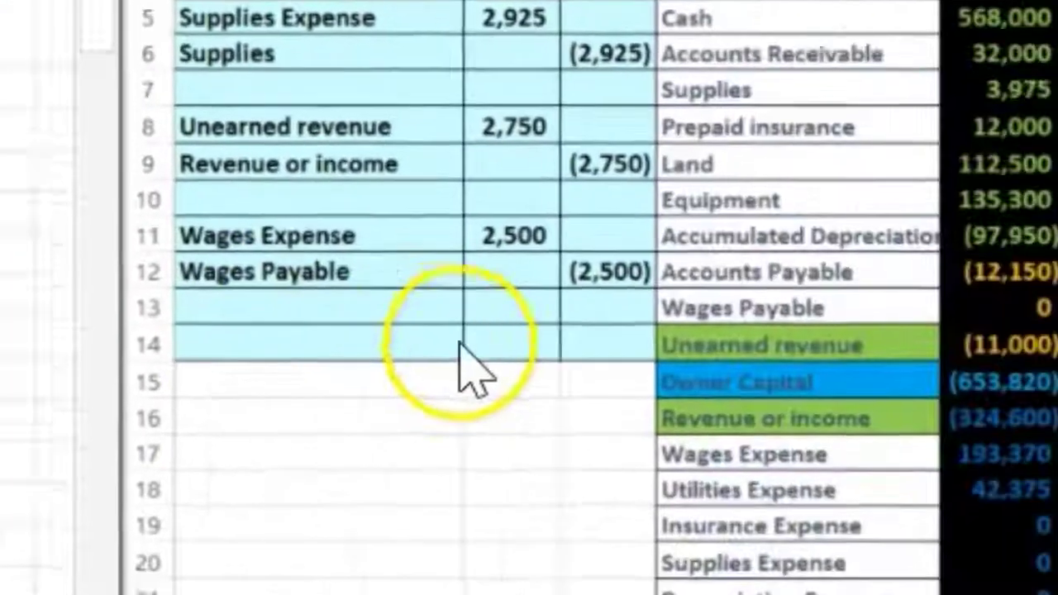
right_click(708, 345)
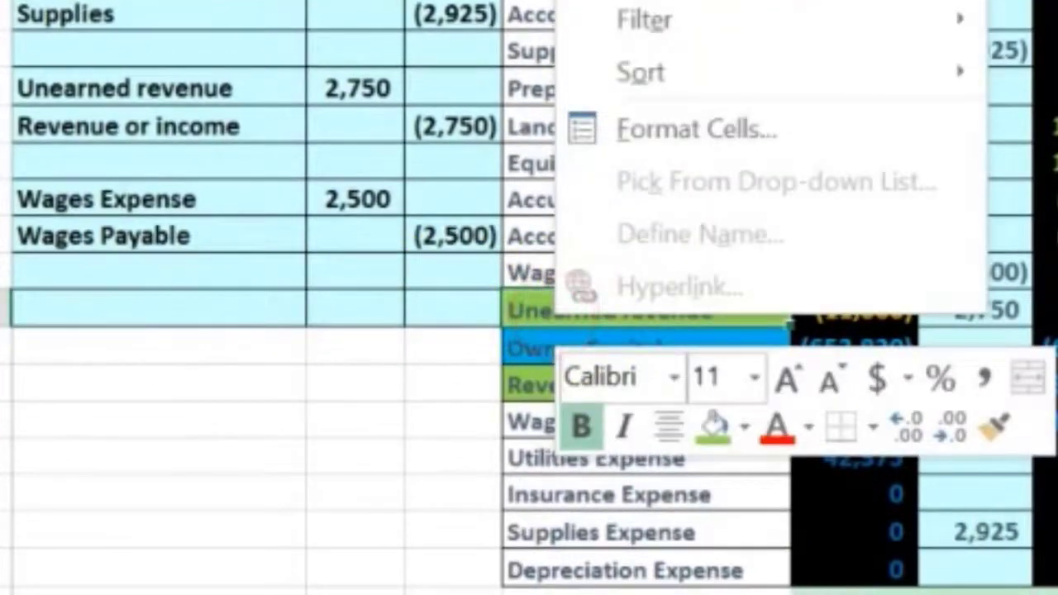
click(118, 259)
right_click(179, 274)
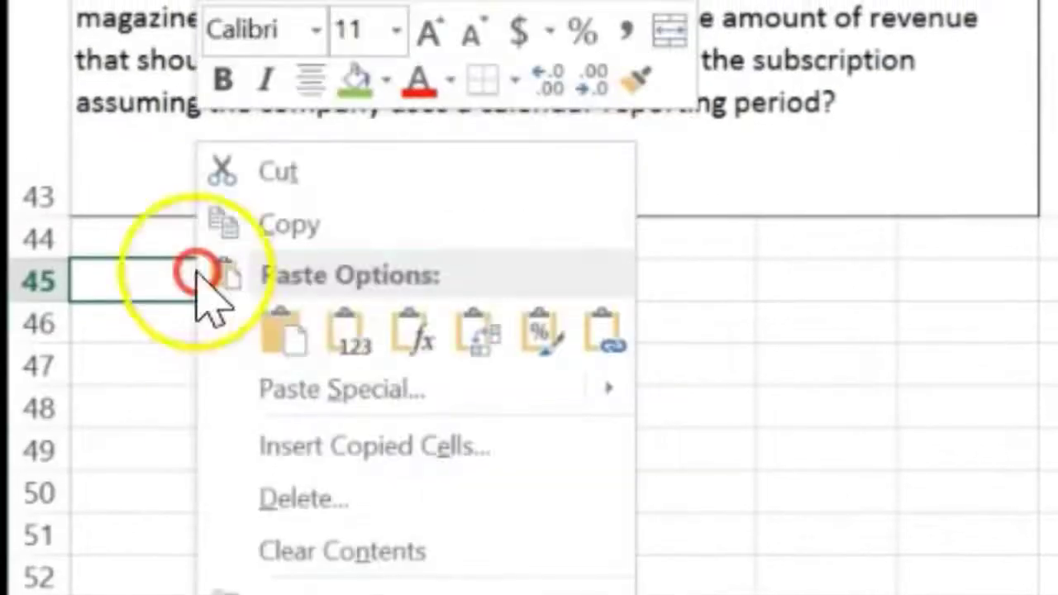
click(345, 329)
Enter the subscription amount of 2178 in C45 and its 36 months in C46.
click(659, 273)
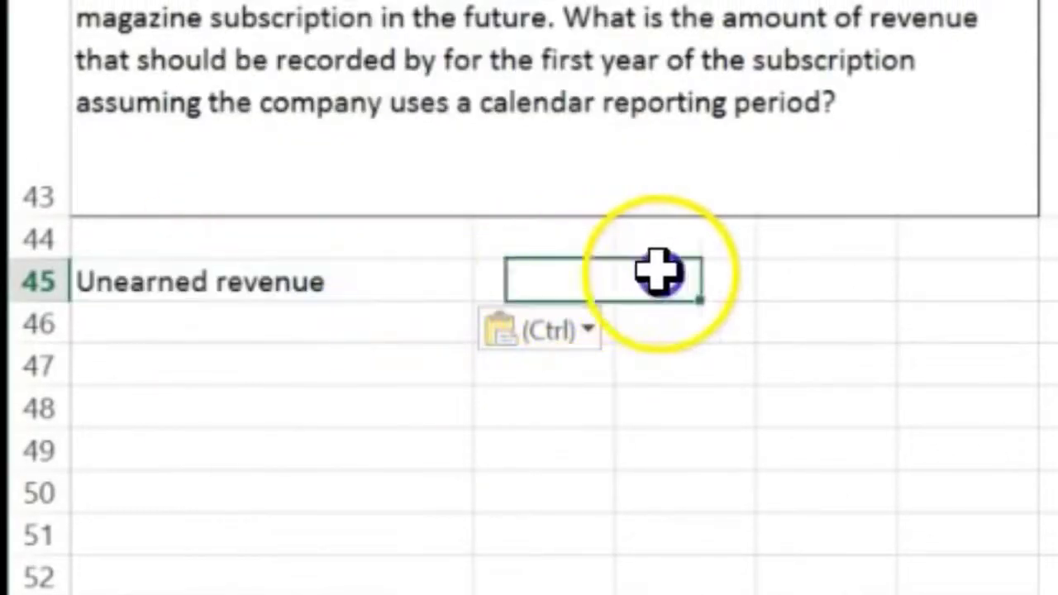
text(2175)
key(Return)
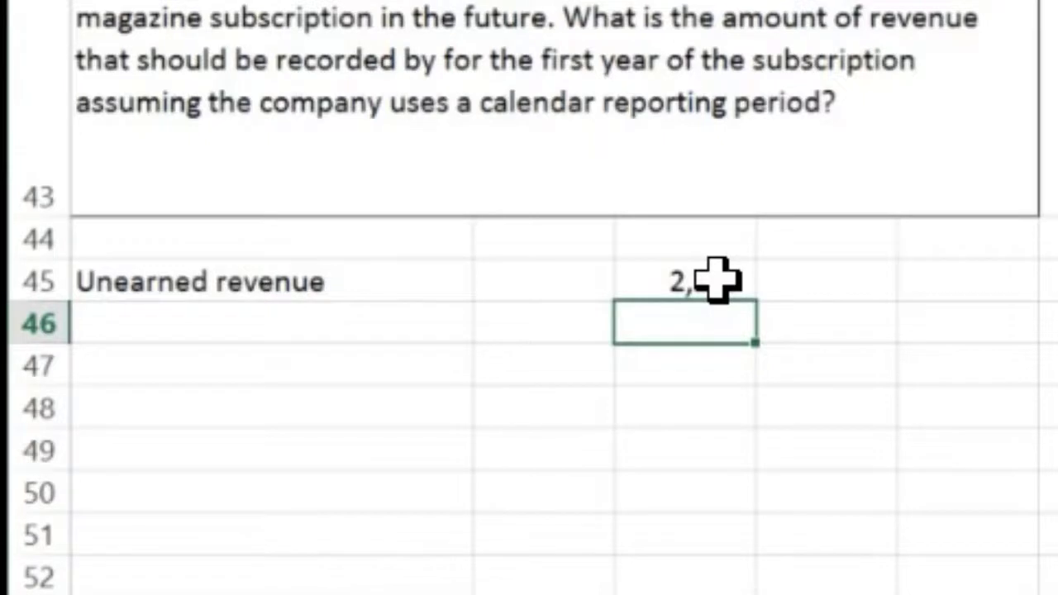
text(360)
key(Return)
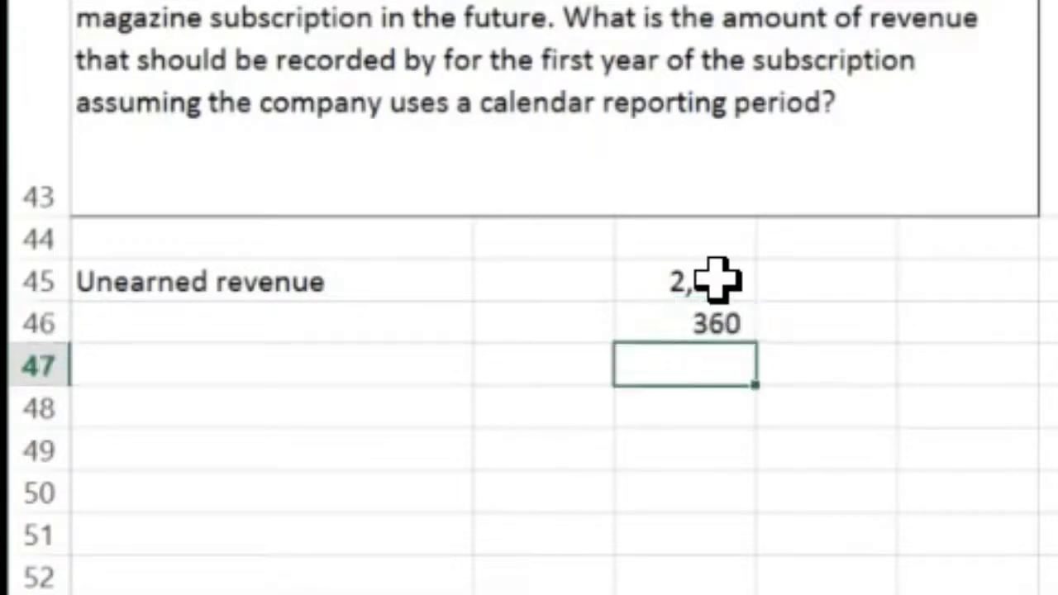
key(Up)
text(36)
key(Return)
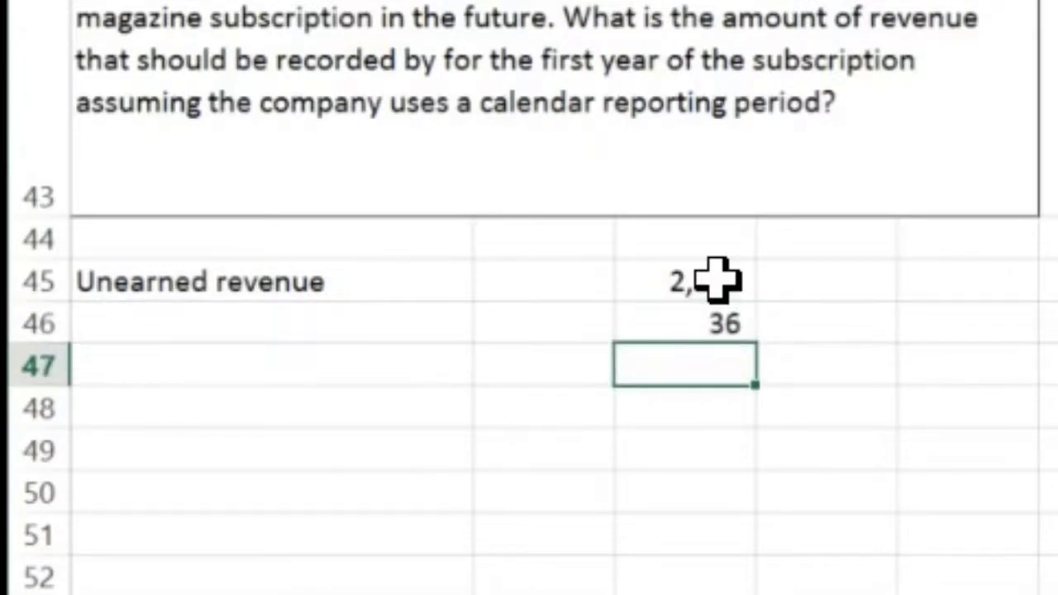
Calculate the monthly subscription revenue in C47 by dividing the amount in C45 by the months in C46.
text(=)
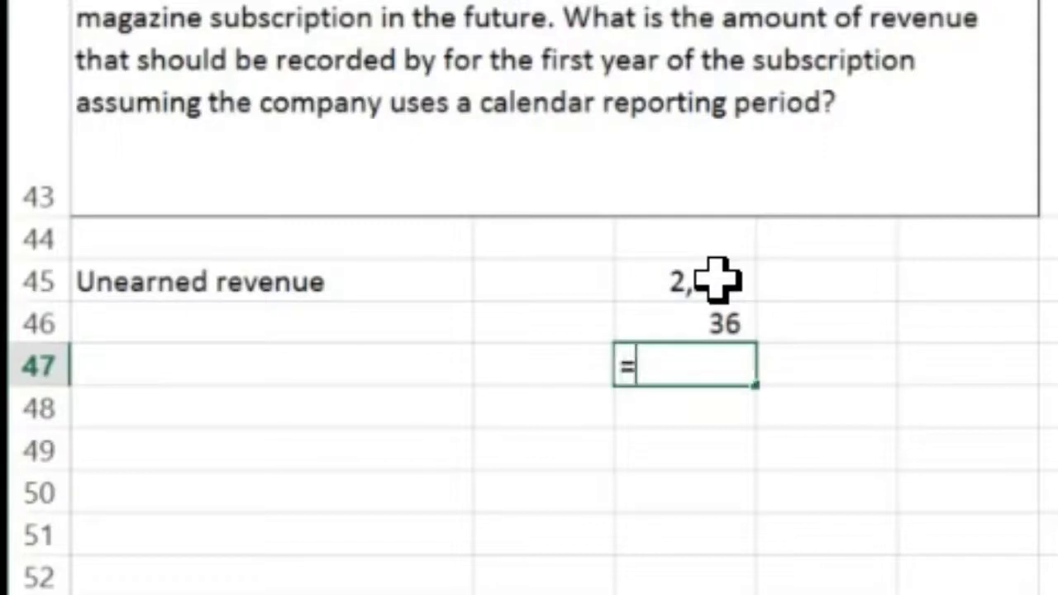
click(718, 282)
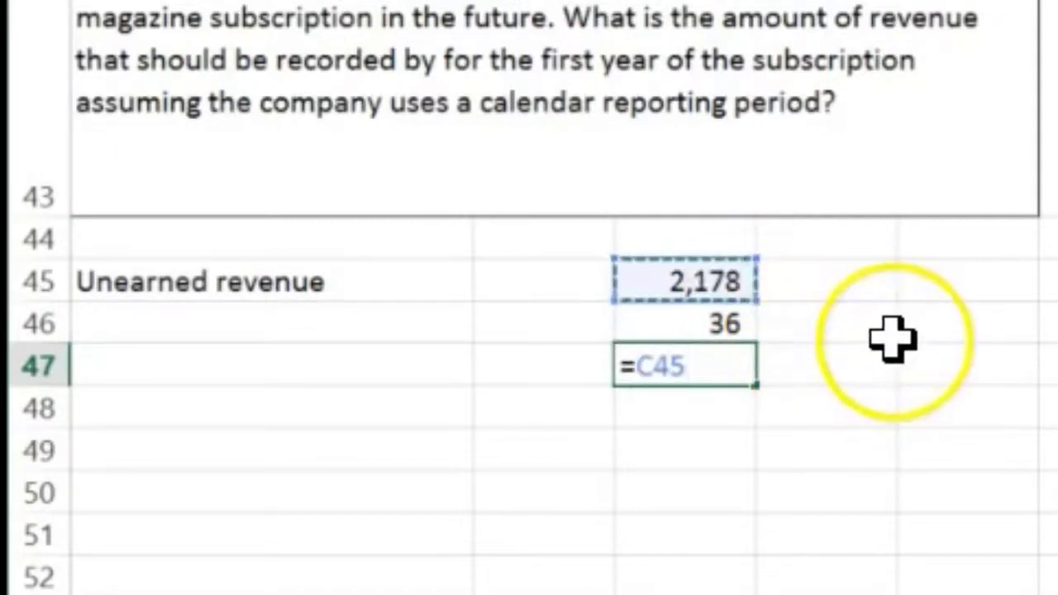
text(/)
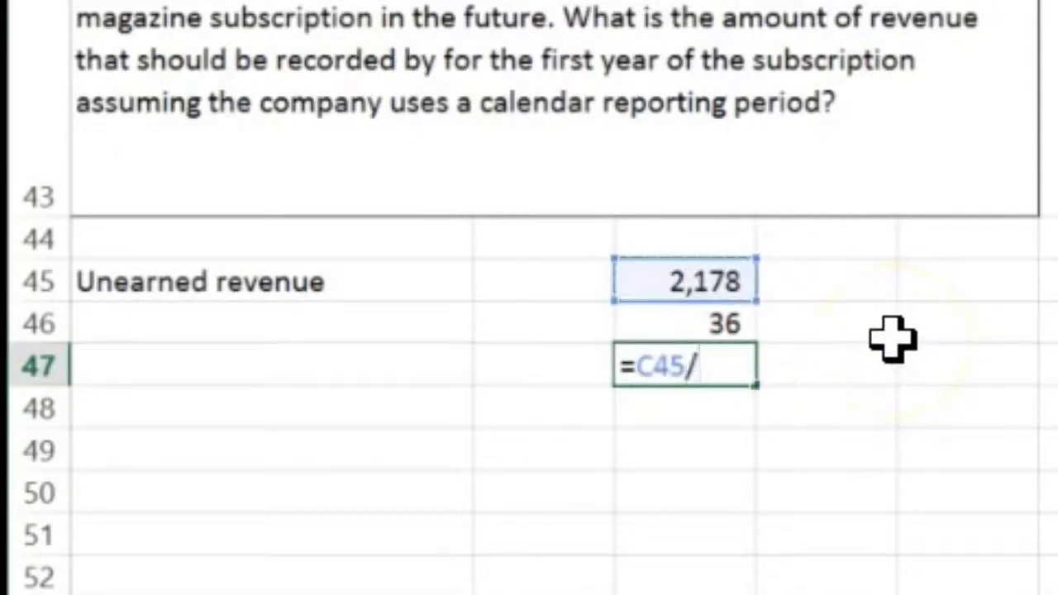
click(721, 319)
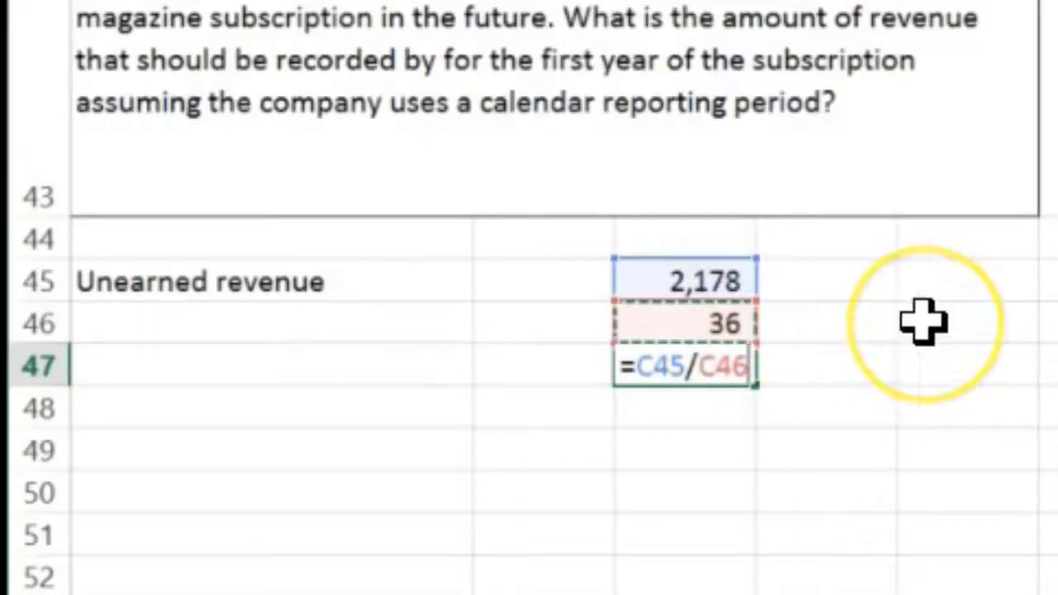
key(Return)
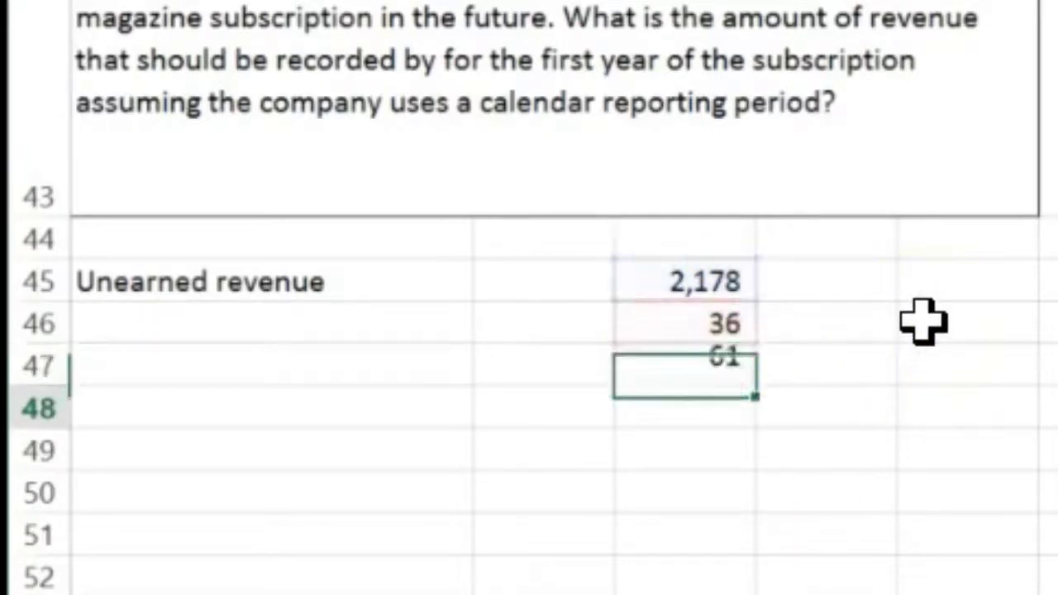
Label the monthly revenue row in A47 as "Rev per month".
key(Left)
key(Up)
key(Left)
text(Rev)
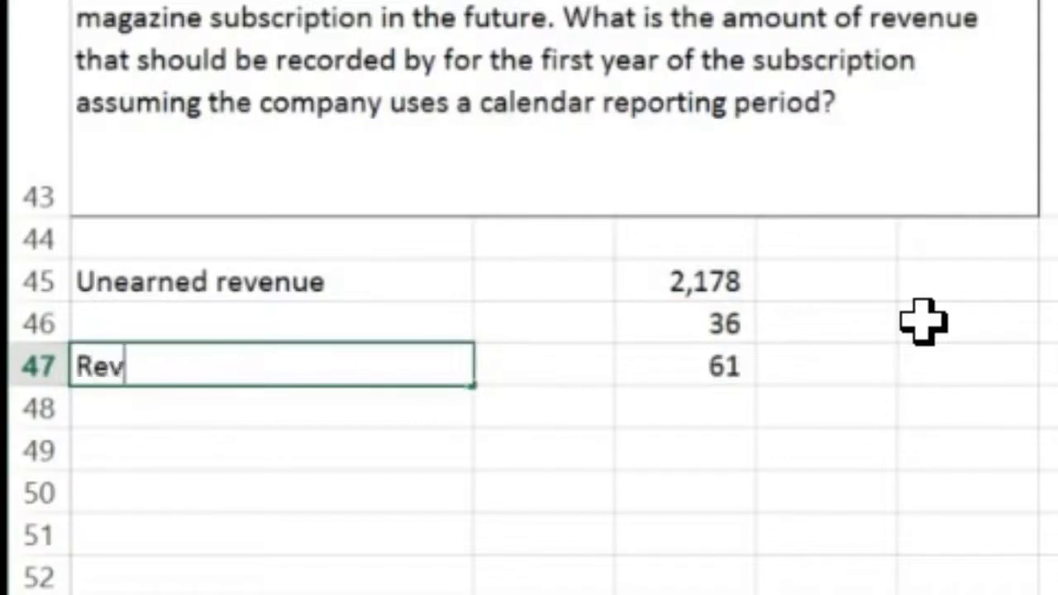
text( per month)
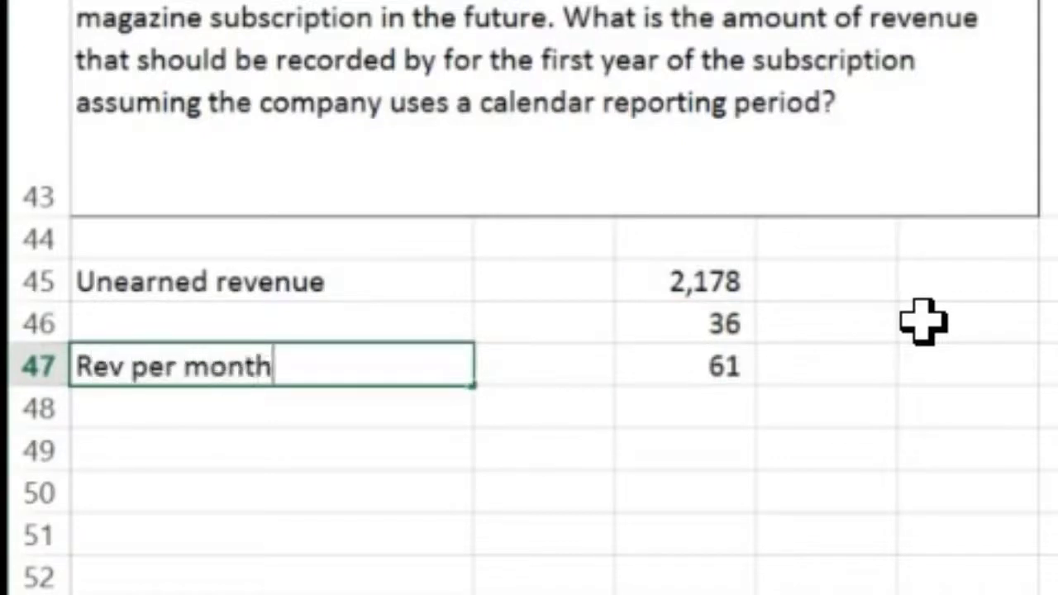
key(Return)
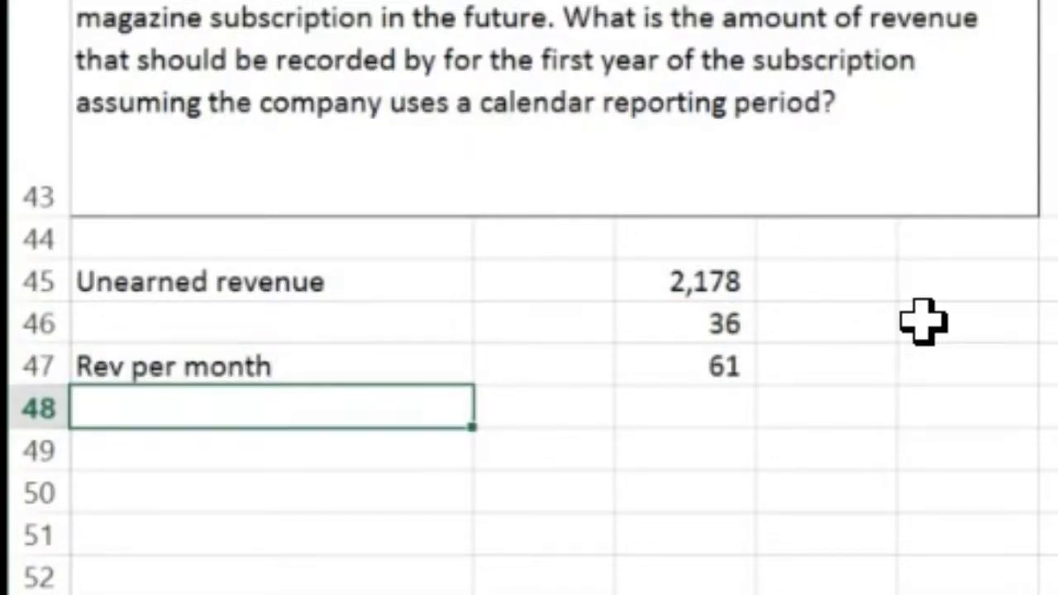
Enter 9 months in C48 and multiply the monthly revenue in C47 by it in C49.
key(Right)
key(Right)
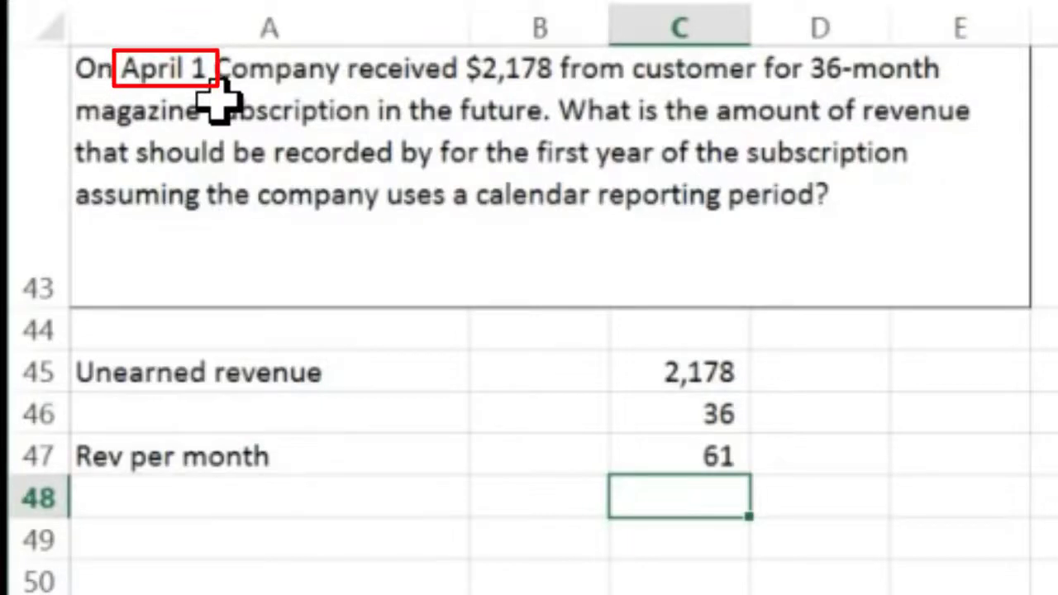
text(9)
key(Return)
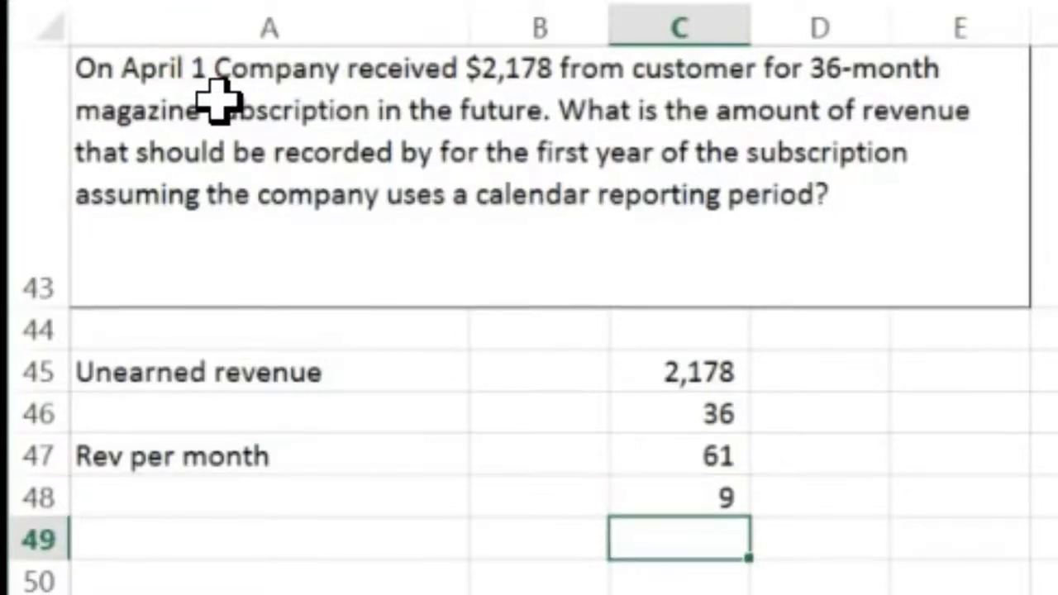
text(=)
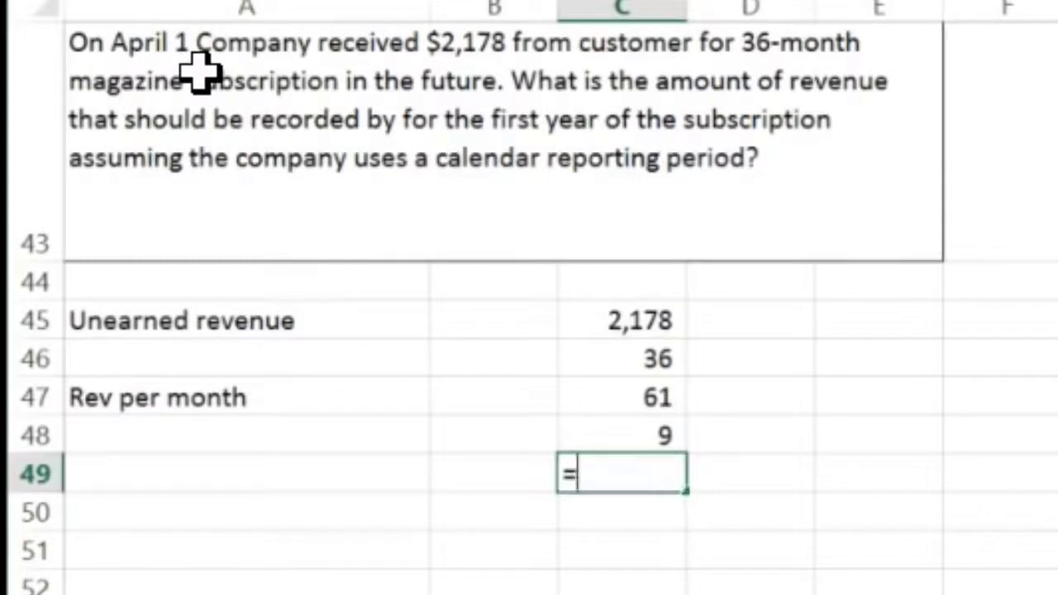
click(649, 403)
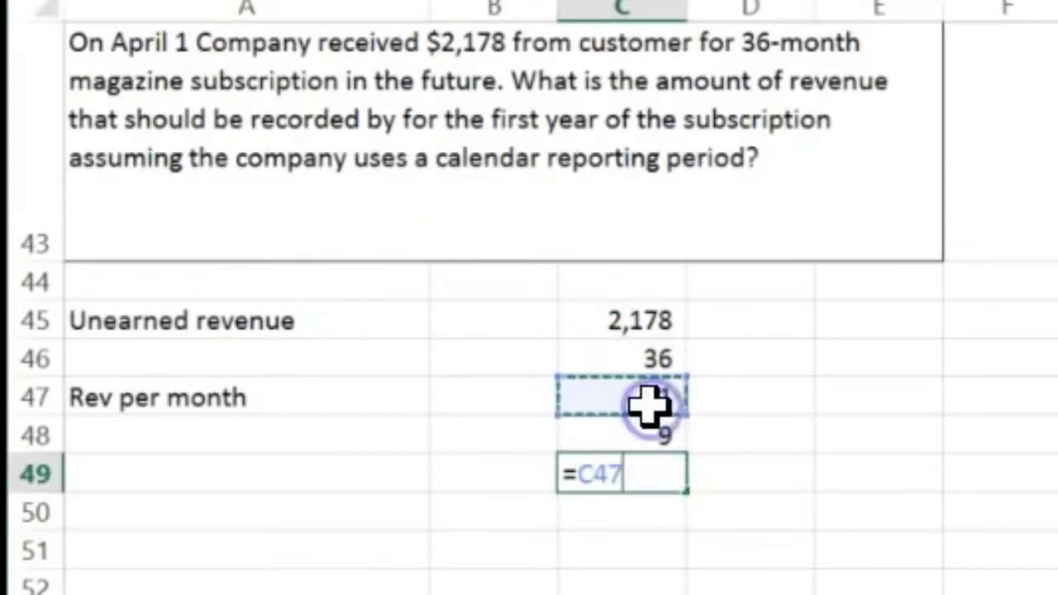
text(*)
click(635, 432)
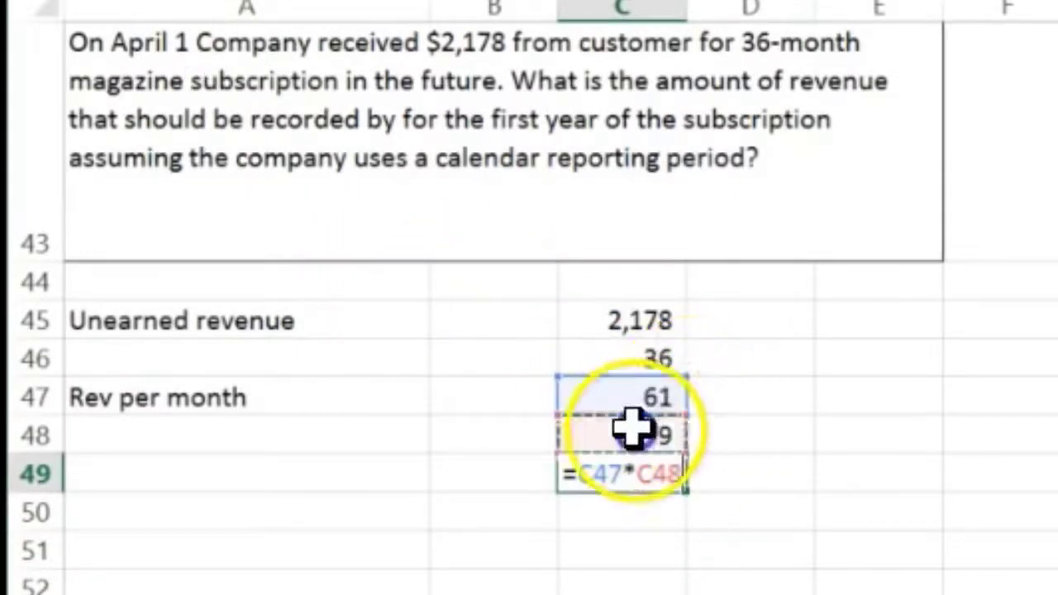
key(Return)
Label the first-year revenue row in A49 as "Rev earned".
key(Left)
key(Left)
key(Up)
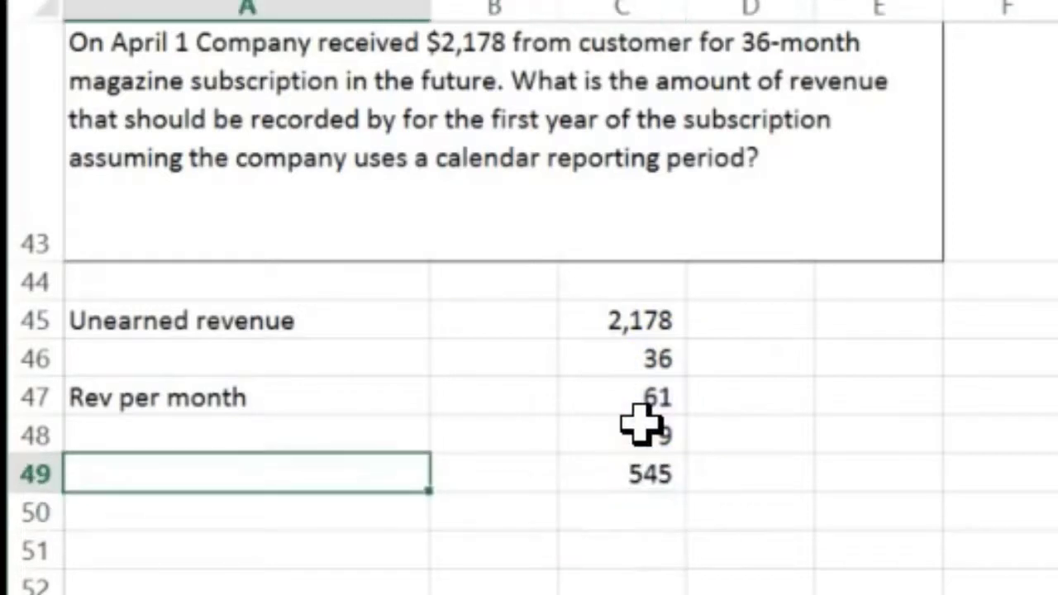
text(Rev en)
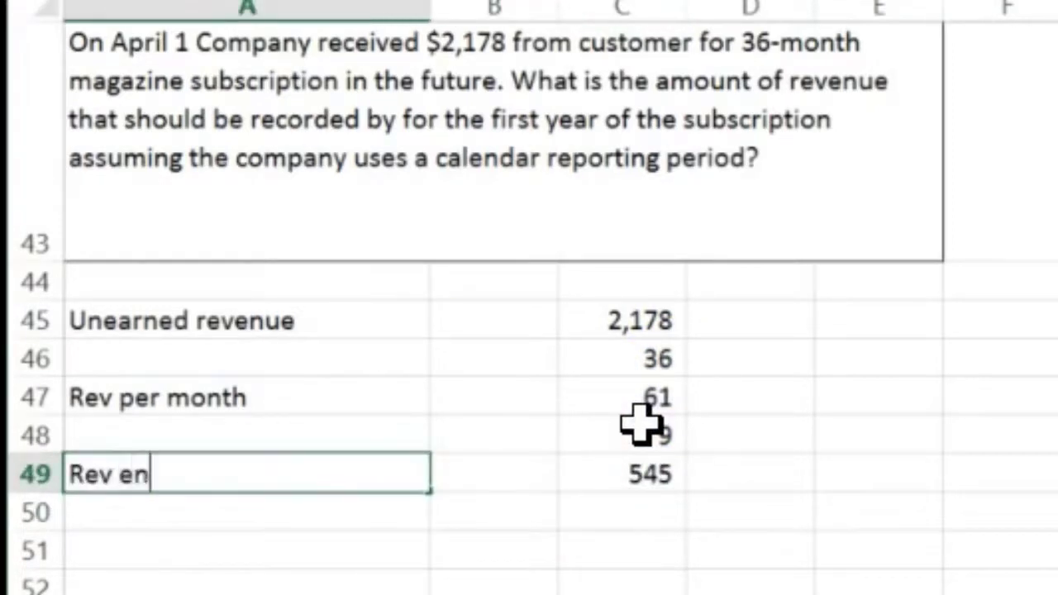
key(BackSpace)
text(an)
key(BackSpace)
key(BackSpace)
key(BackSpace)
text(earned)
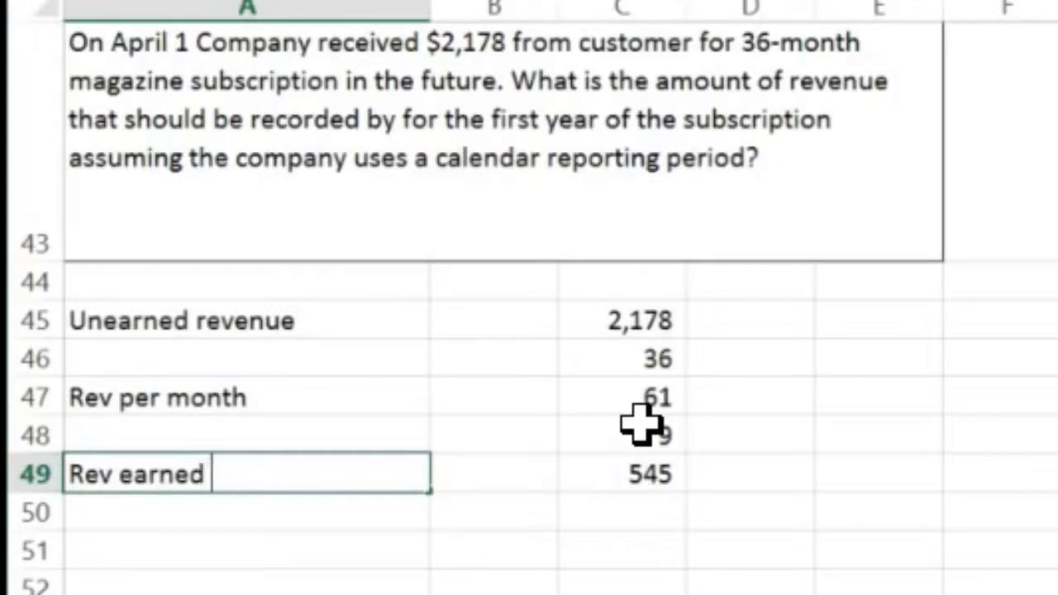
key(Return)
click(629, 464)
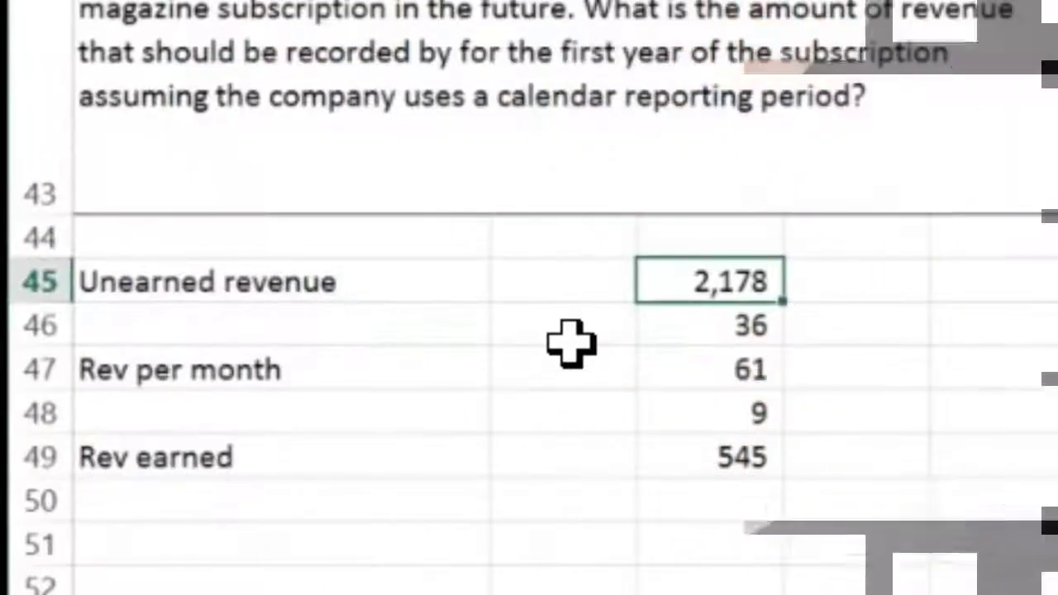
click(735, 455)
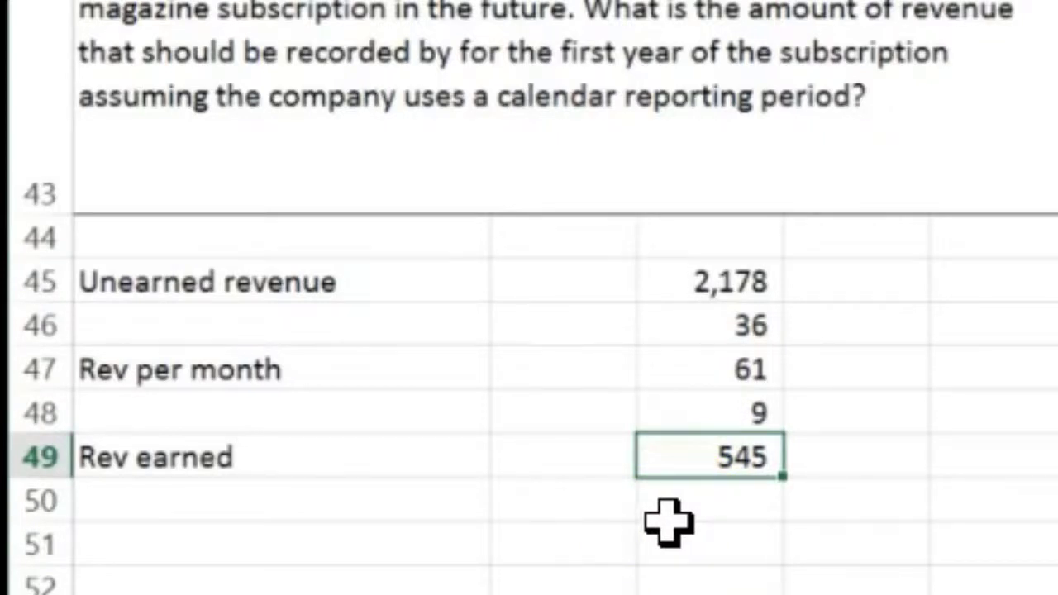
Show one decimal place for the monthly revenue in C47.
click(713, 367)
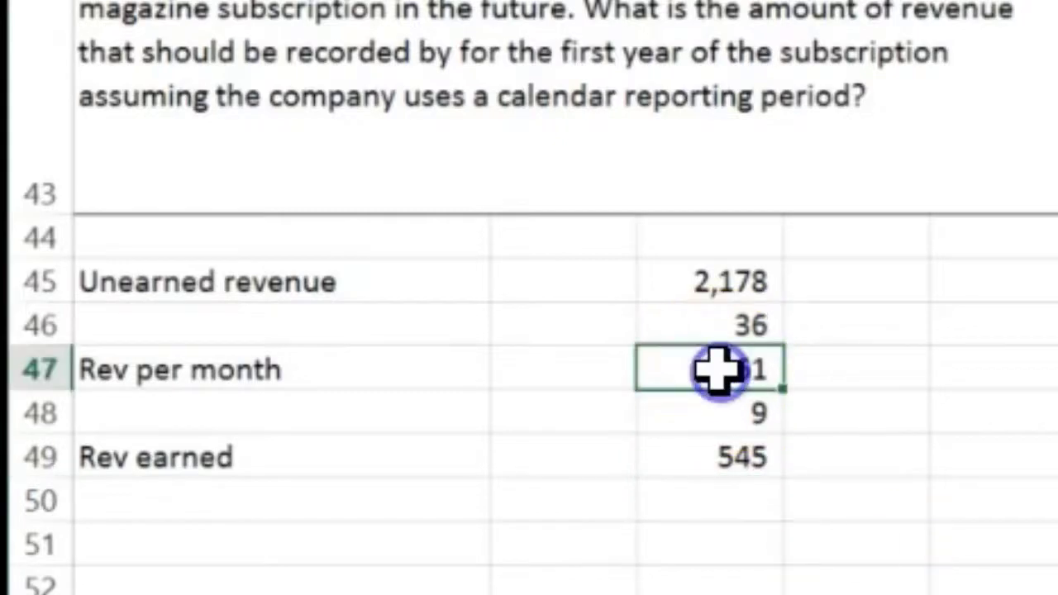
click(664, 246)
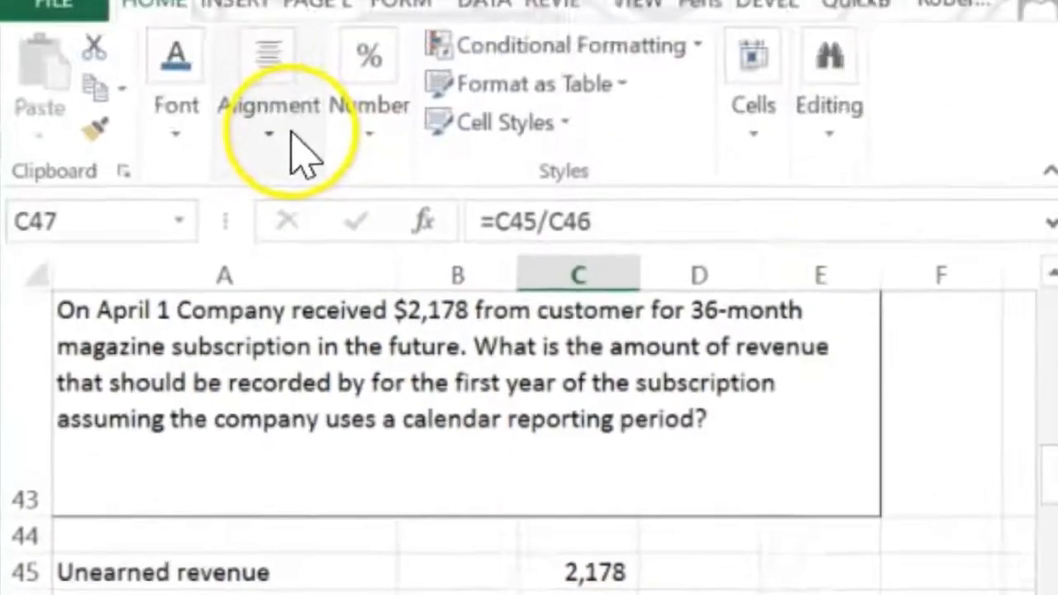
click(269, 135)
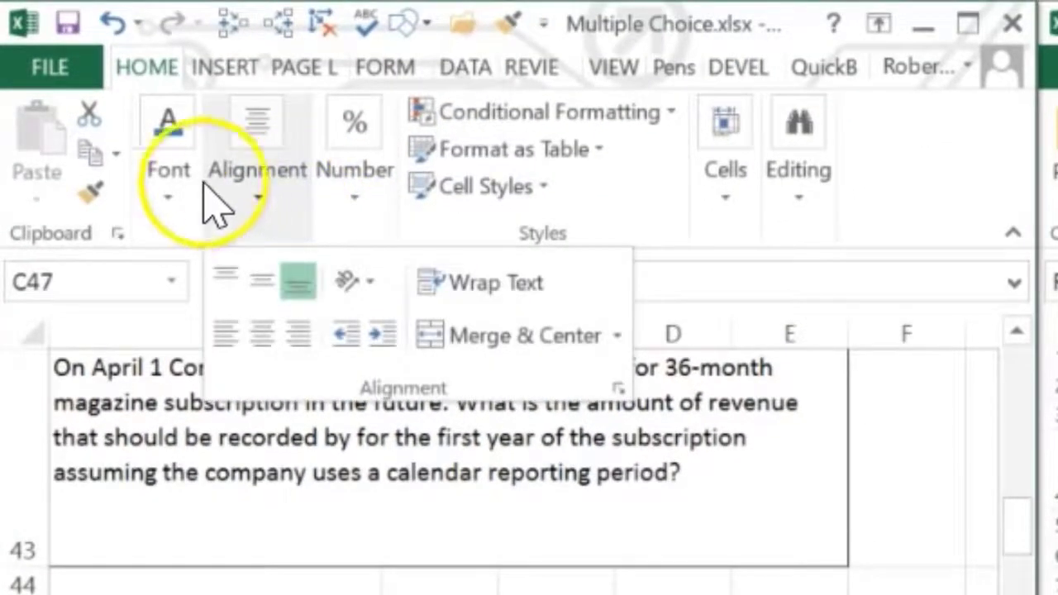
click(170, 186)
click(347, 184)
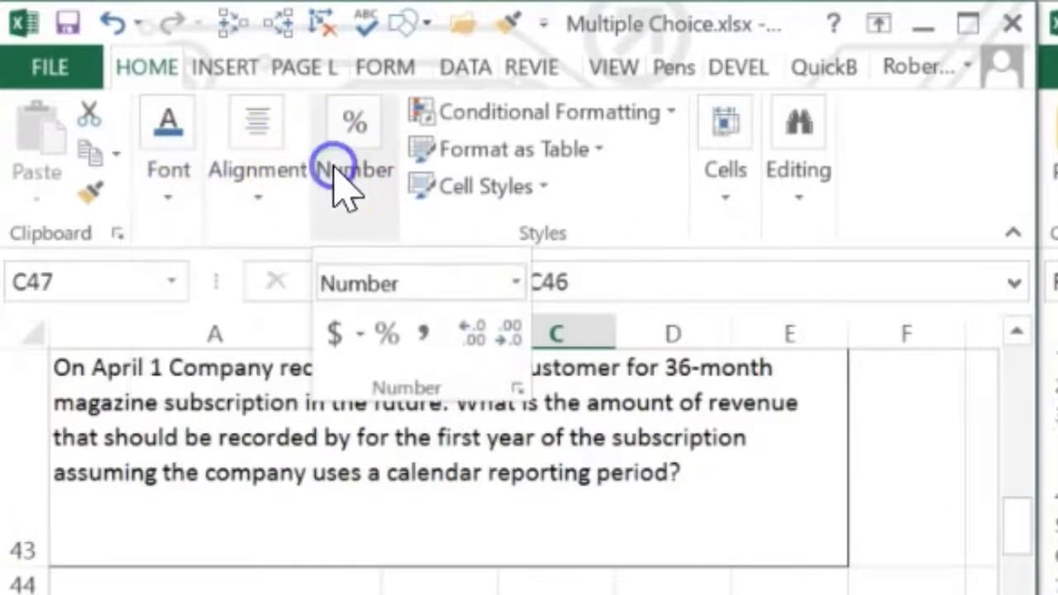
click(474, 335)
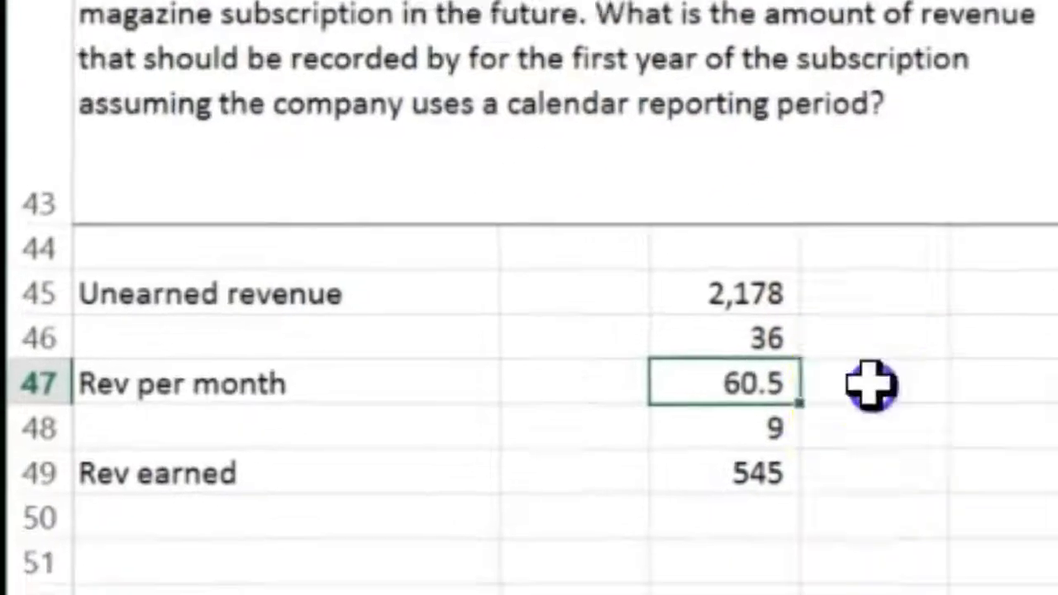
Enter a rounded monthly revenue of 60 in D47 and 9 months in D48 for comparison.
click(869, 385)
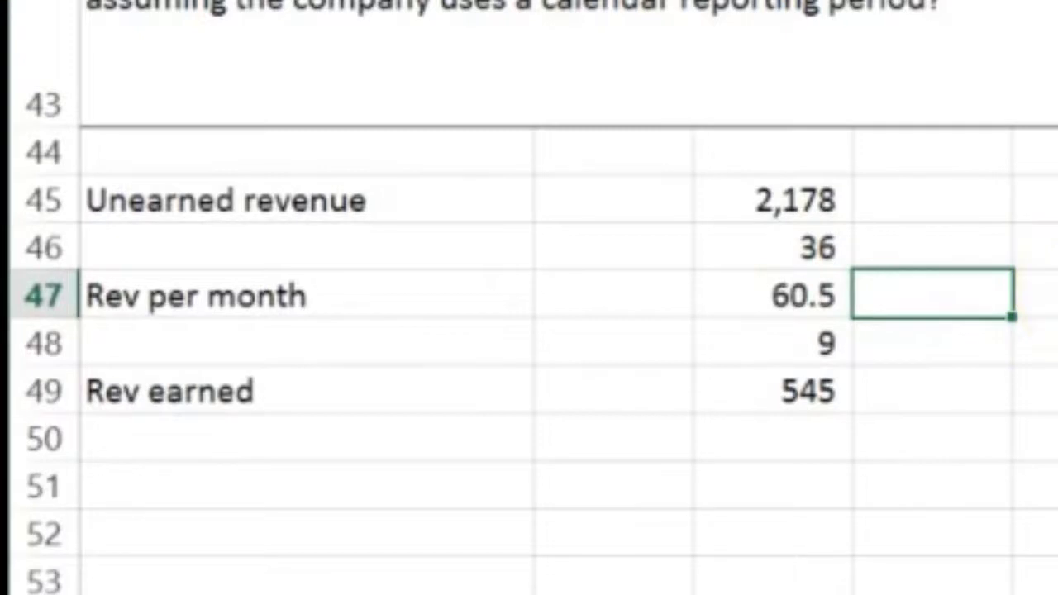
text(60)
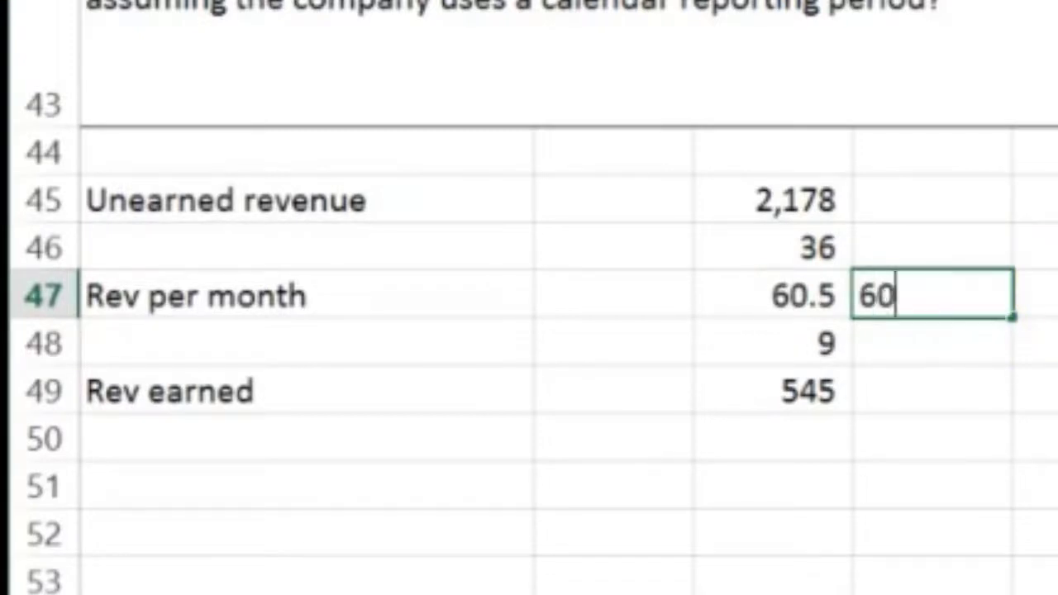
key(Return)
text(9)
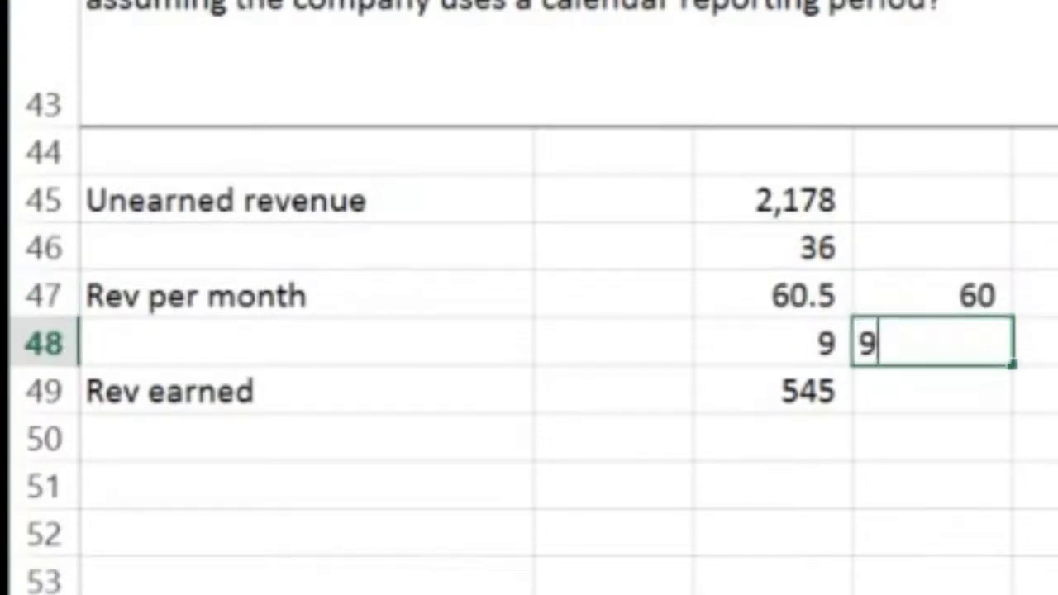
key(Return)
Calculate the comparison revenue in D49 by multiplying D47 by D48.
text(=)
key(Up)
key(Up)
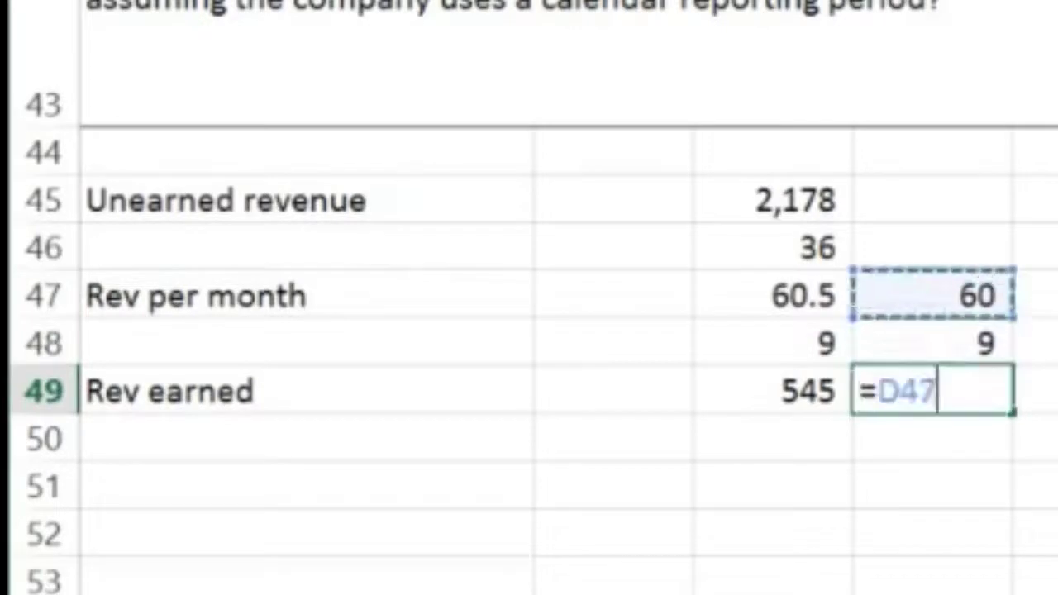
text(*)
key(Up)
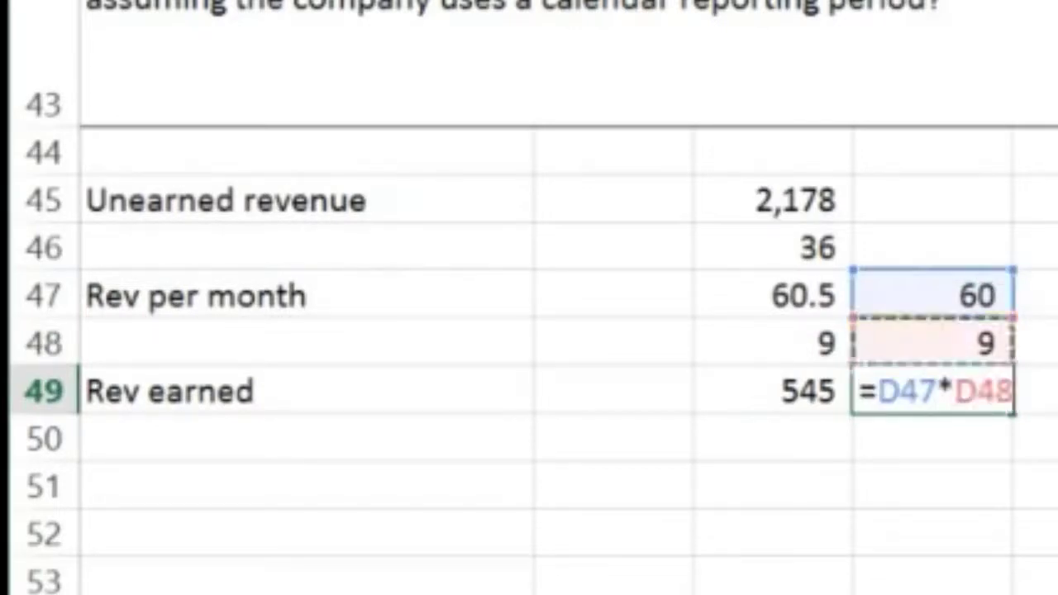
key(Return)
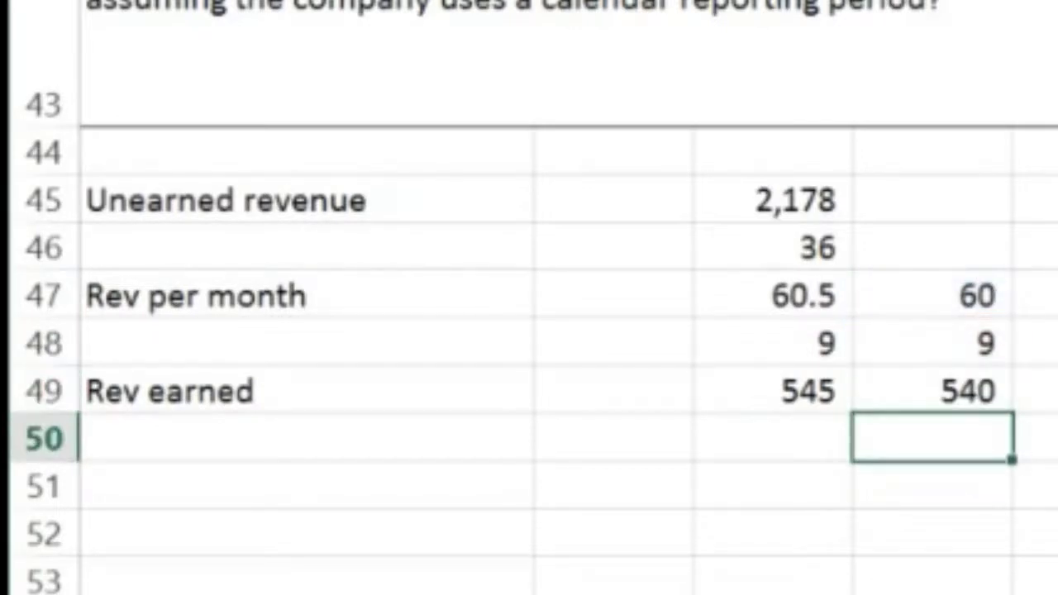
click(957, 396)
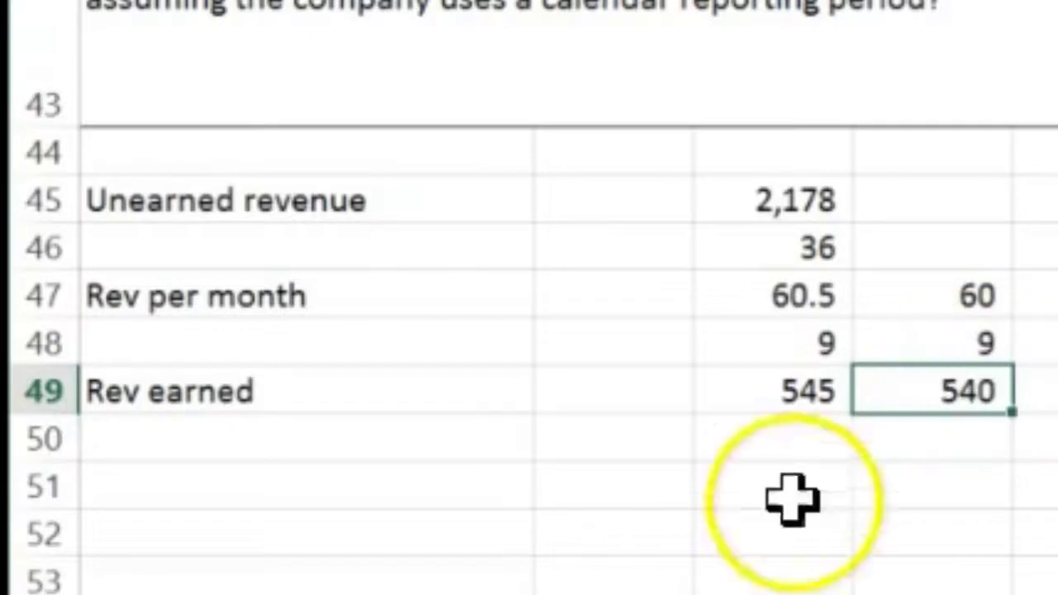
Set the rounded monthly revenue in D47 to 61 and compare the revenue earned in D49 with C49.
click(958, 291)
text(61)
key(Return)
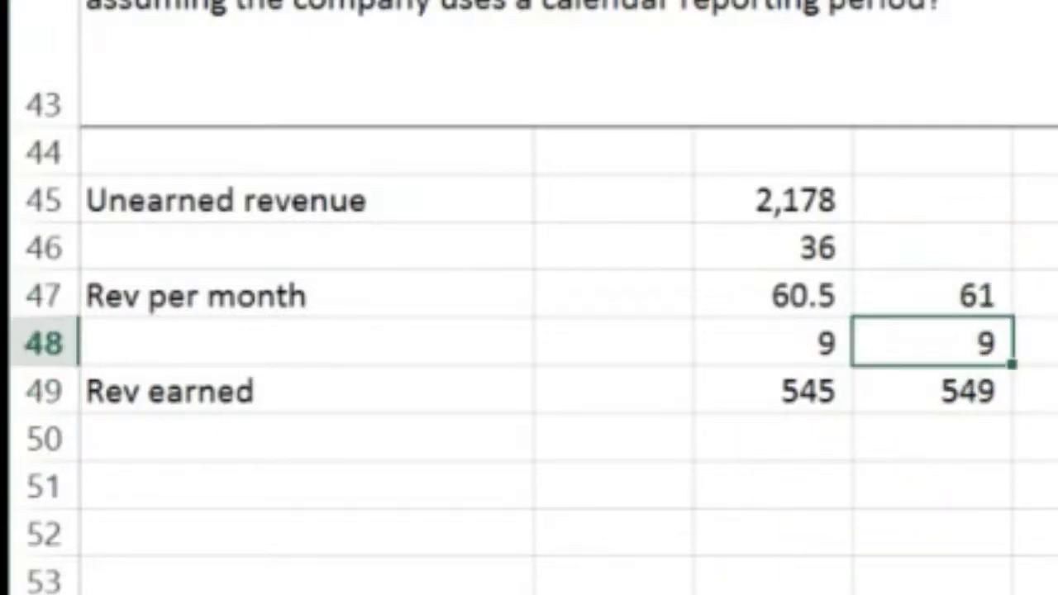
click(955, 394)
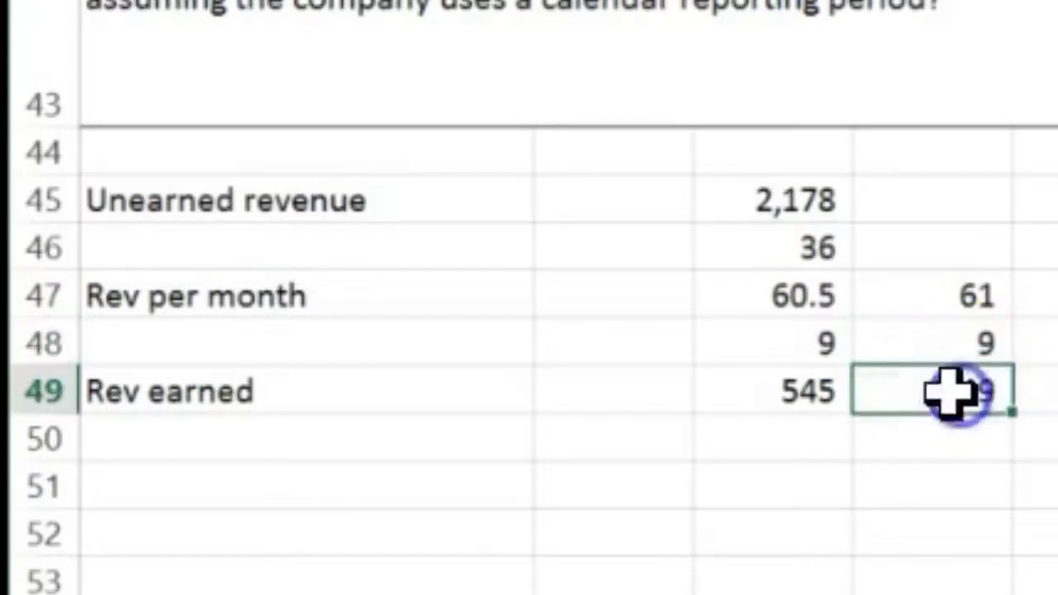
click(824, 386)
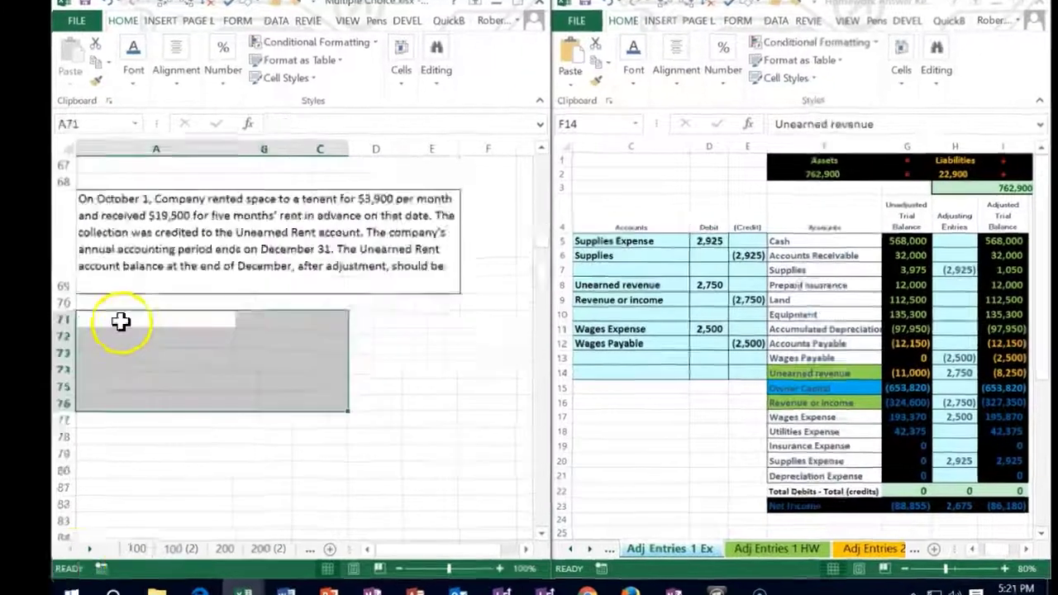
Review the trial balance accounts, comparing Cash through Unearned revenue with the income accounts from Revenue or income through Depreciation Expense.
click(121, 321)
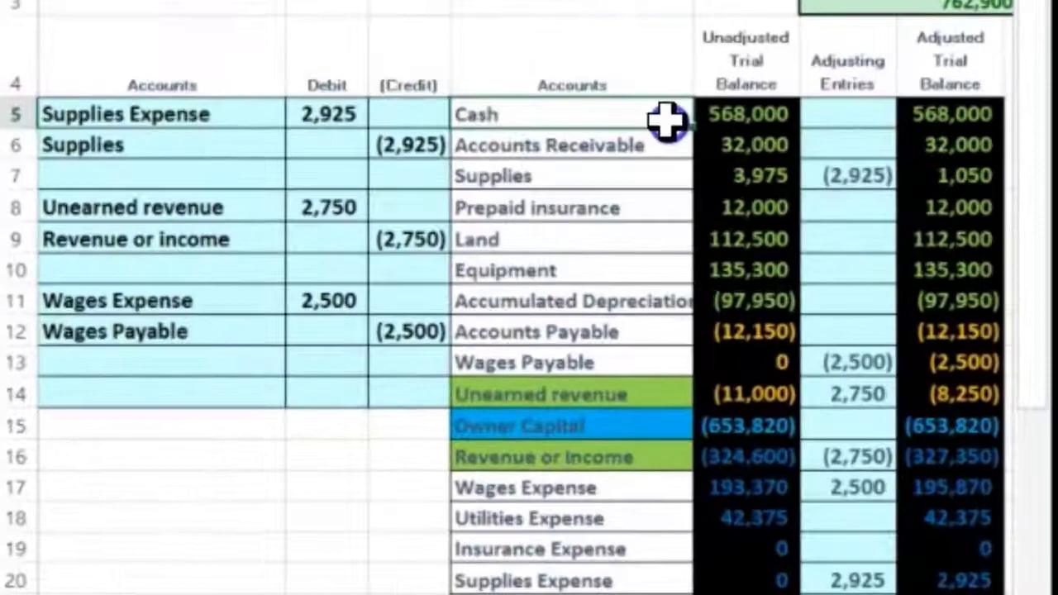
click(772, 182)
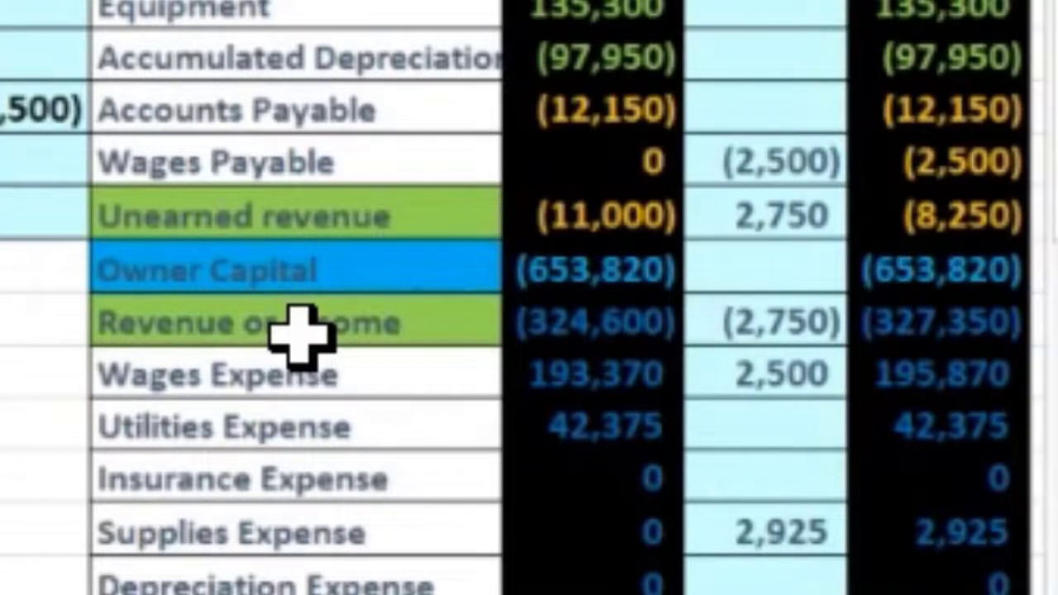
click(279, 221)
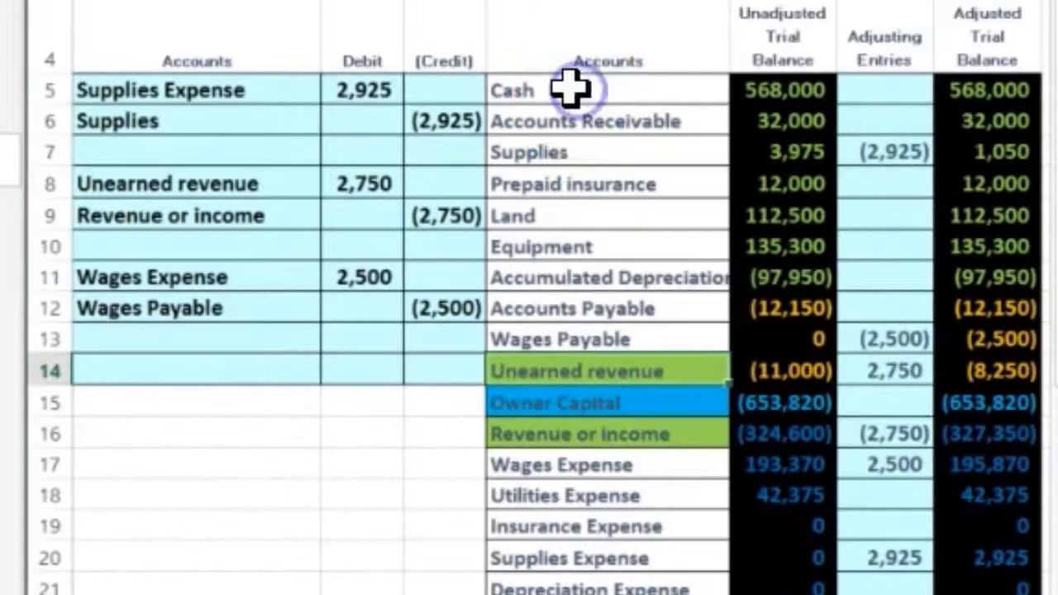
drag(571, 89, 579, 371)
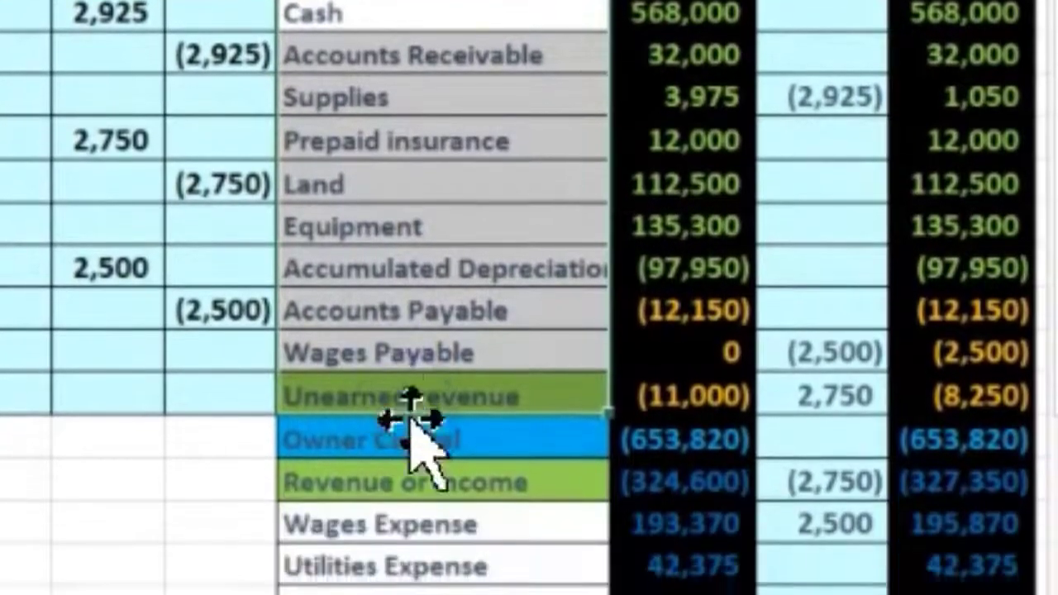
click(403, 508)
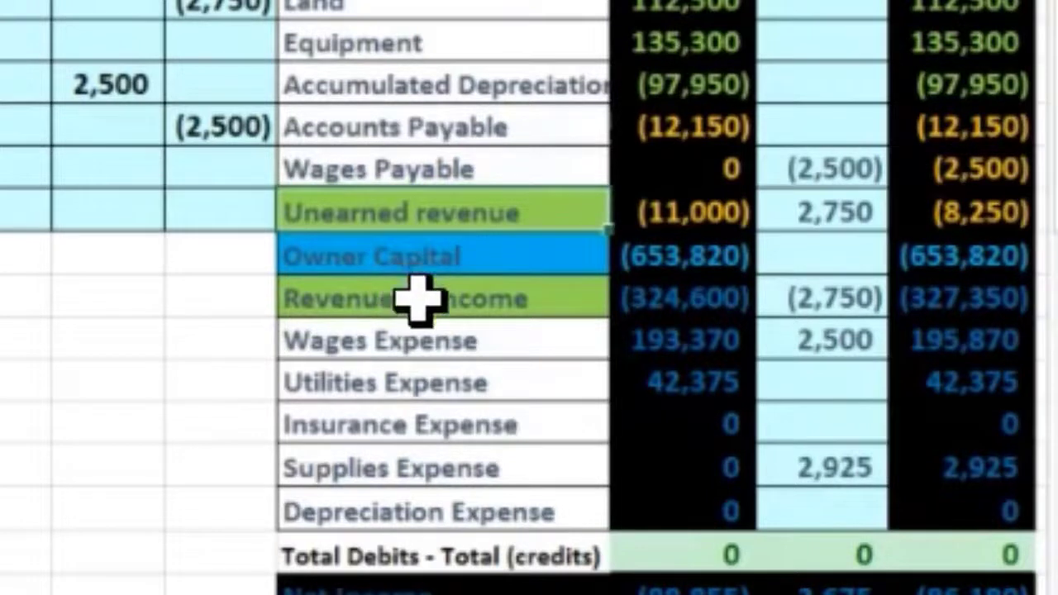
drag(420, 295, 420, 497)
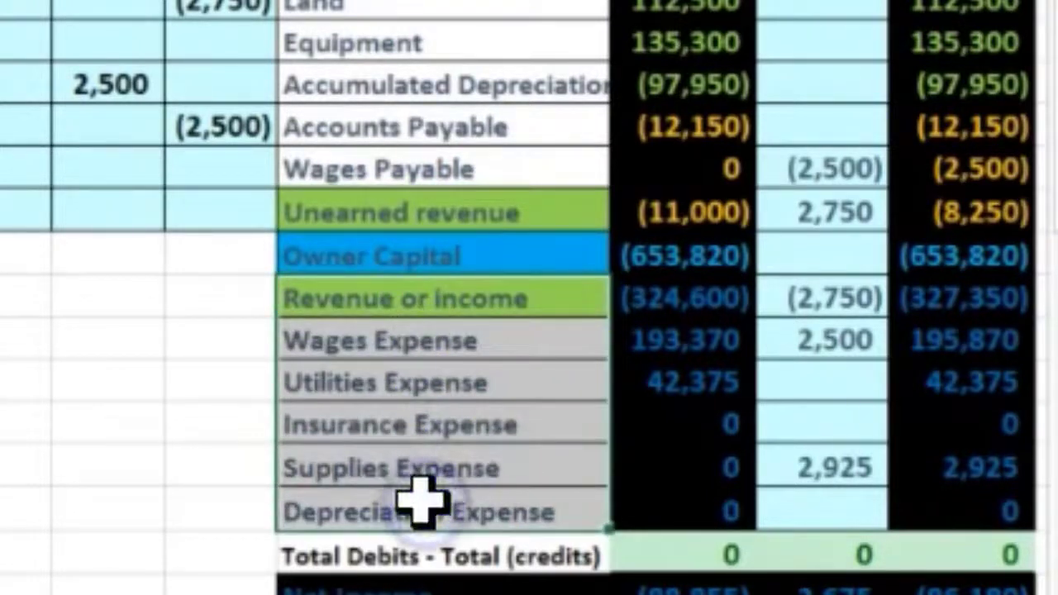
click(459, 302)
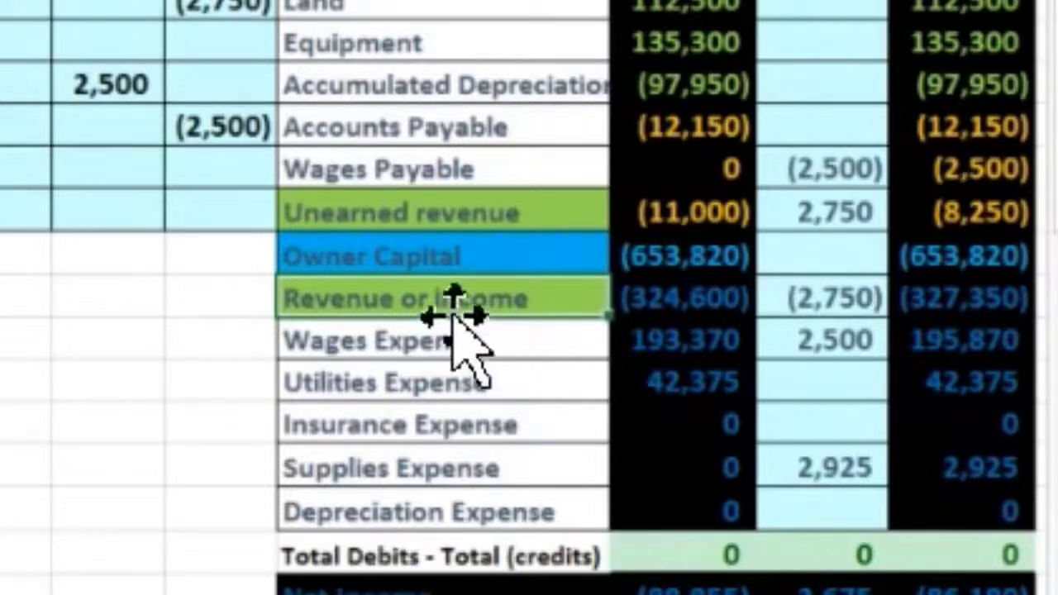
click(438, 273)
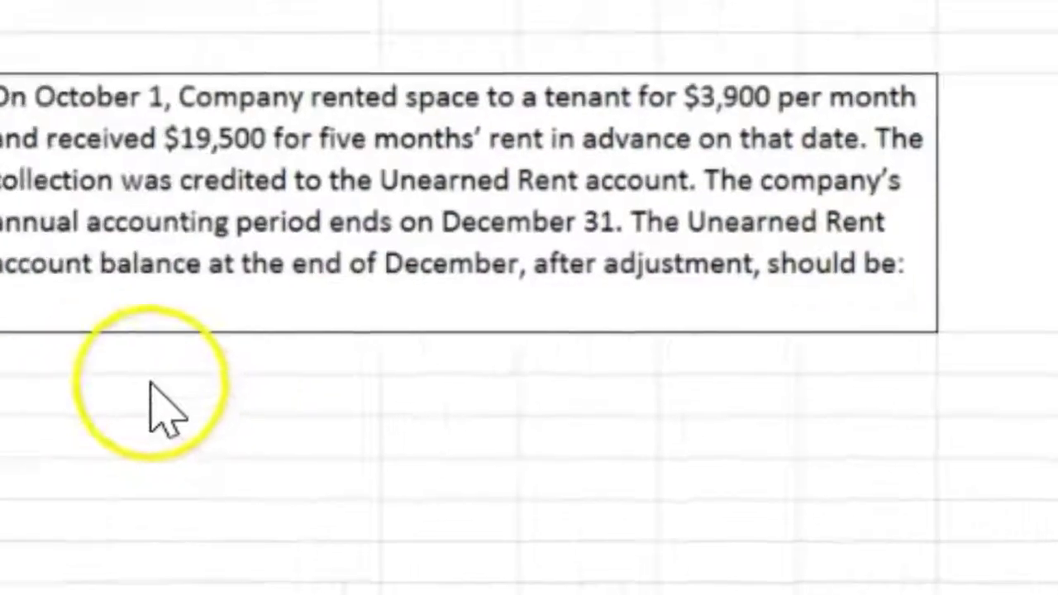
Paste the copied Unearned revenue account name as values into A71 and edit it to read "Unearned rent".
click(151, 385)
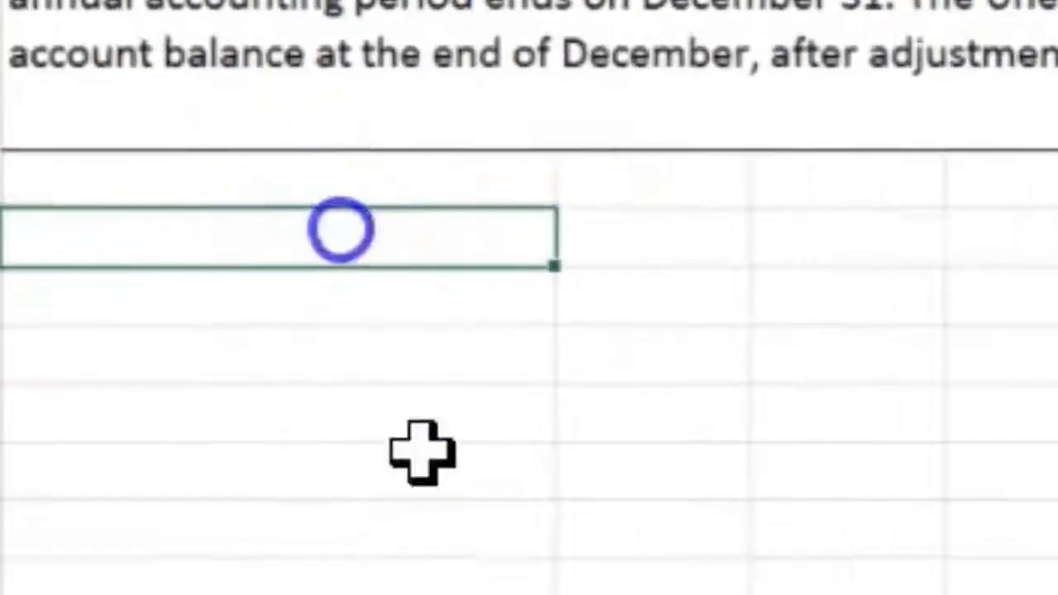
right_click(341, 232)
click(525, 188)
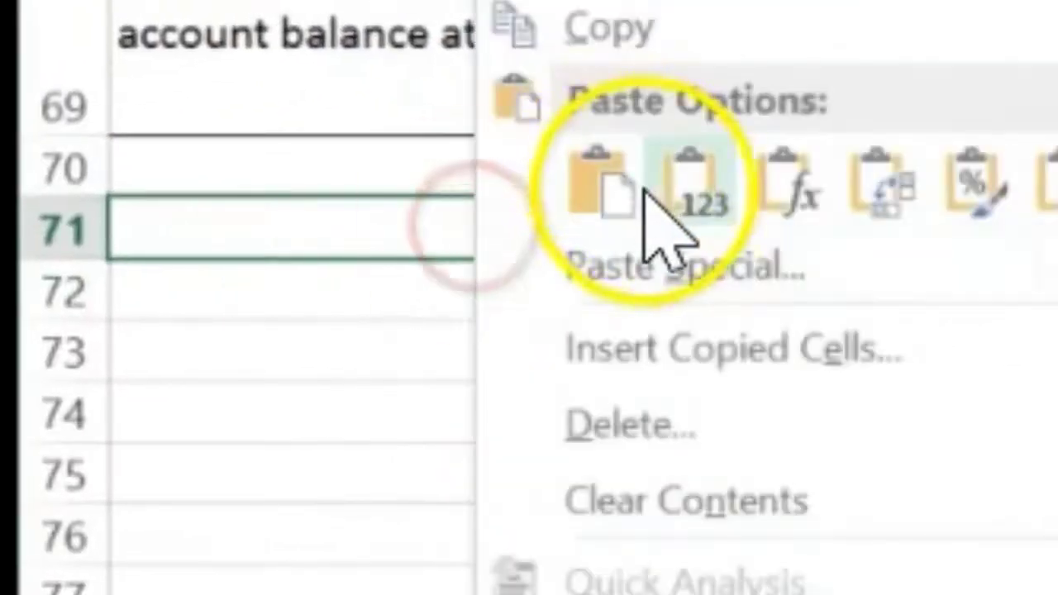
click(576, 238)
key(BackSpace)
key(BackSpace)
key(BackSpace)
key(BackSpace)
key(BackSpace)
key(BackSpace)
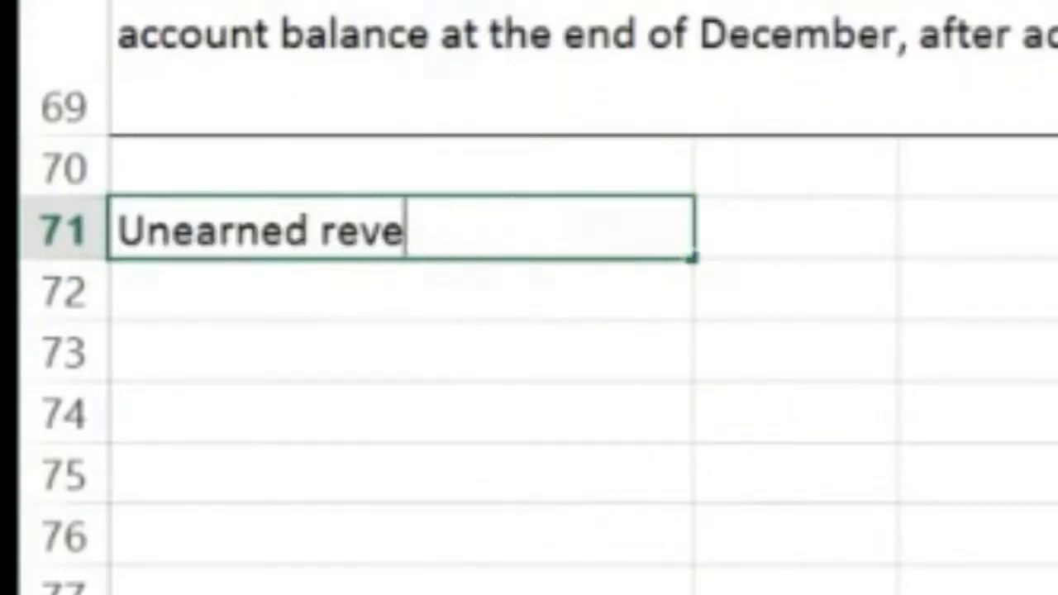
text(ent)
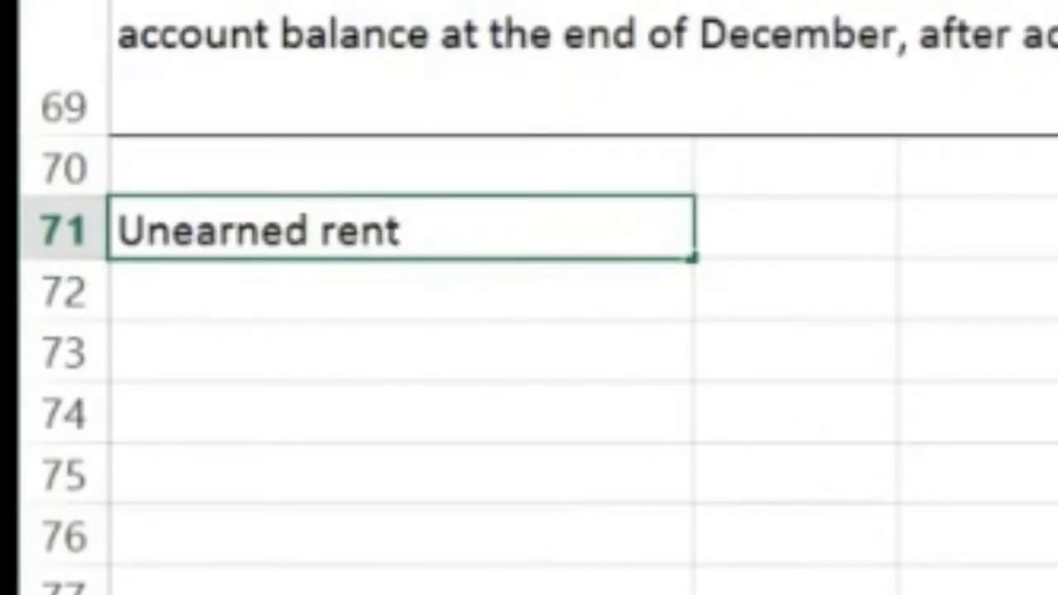
key(Return)
Enter the advance rent received, 19,500, in C71 and the 5 months it covers in C72.
key(Right)
key(Right)
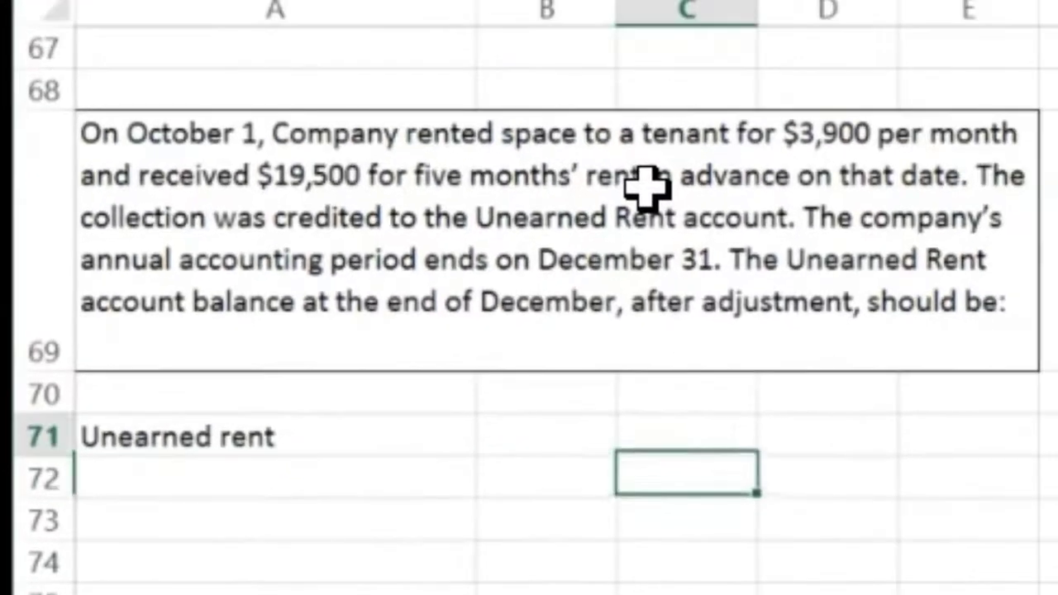
key(Up)
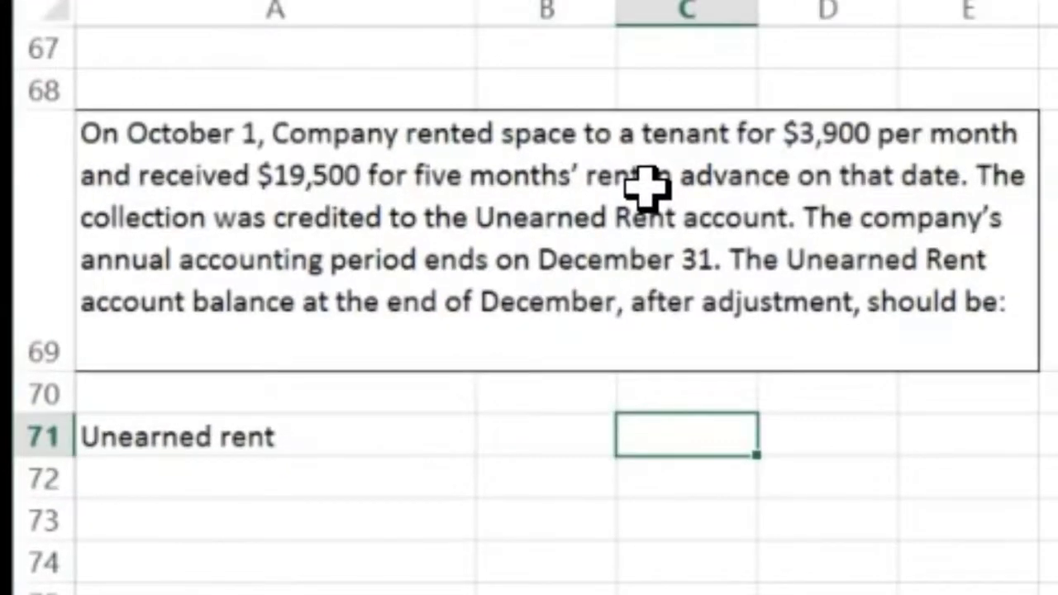
text(19,5)
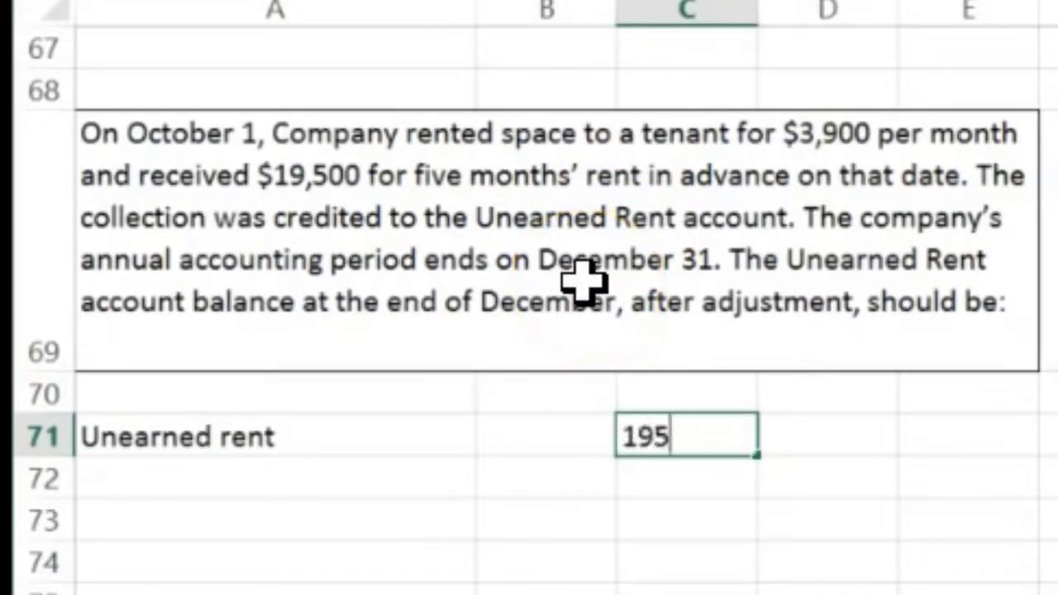
text(00)
key(Return)
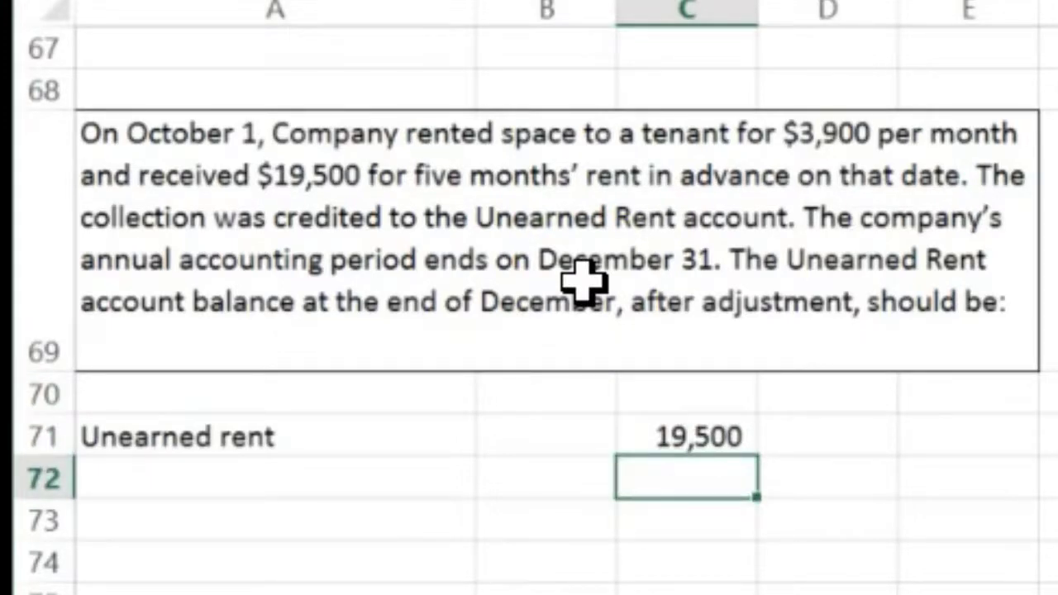
key(Left)
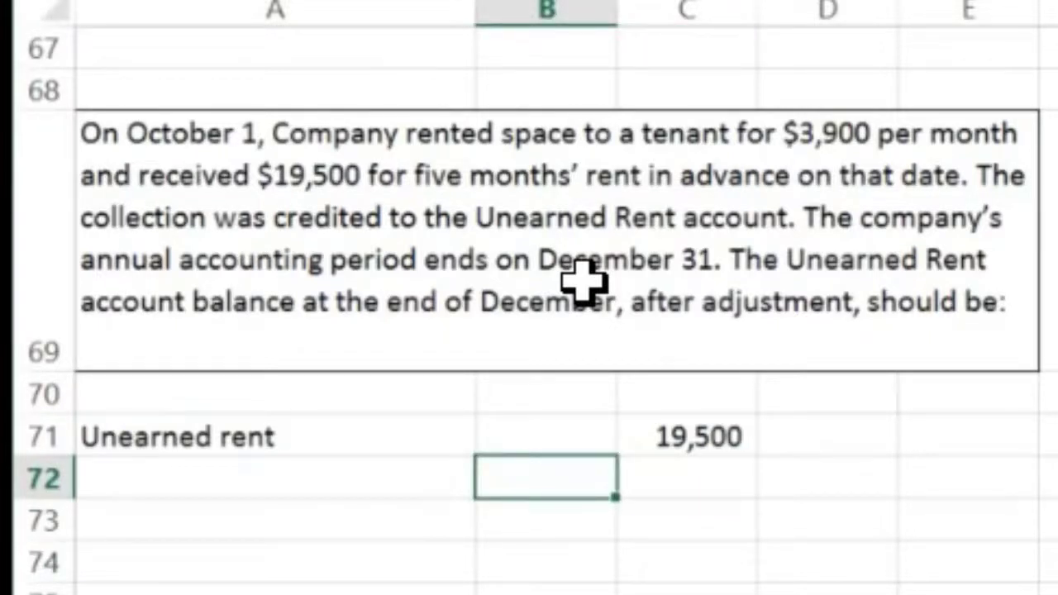
key(Right)
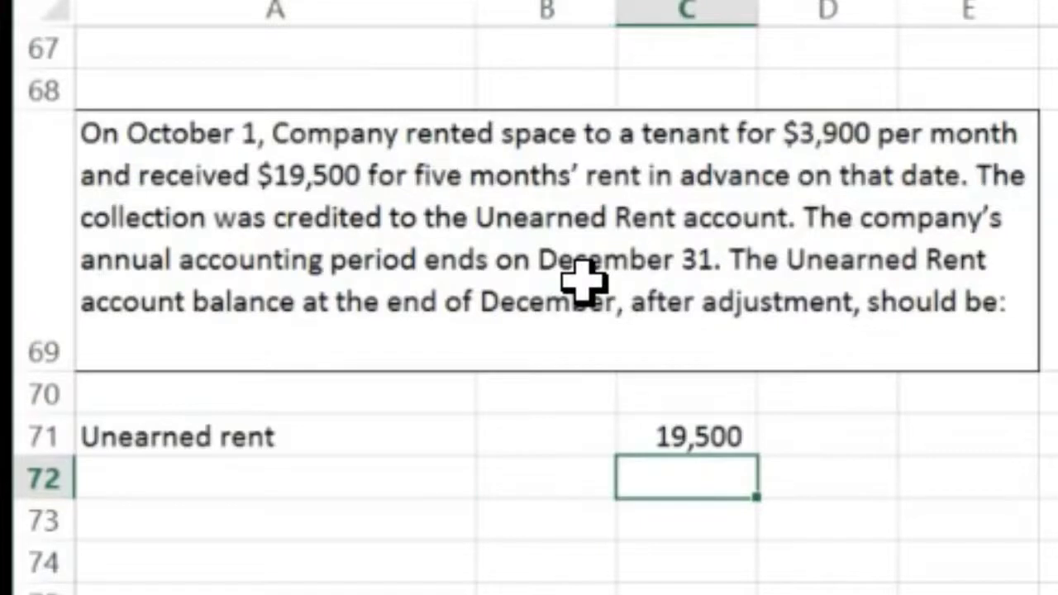
text(5)
key(Return)
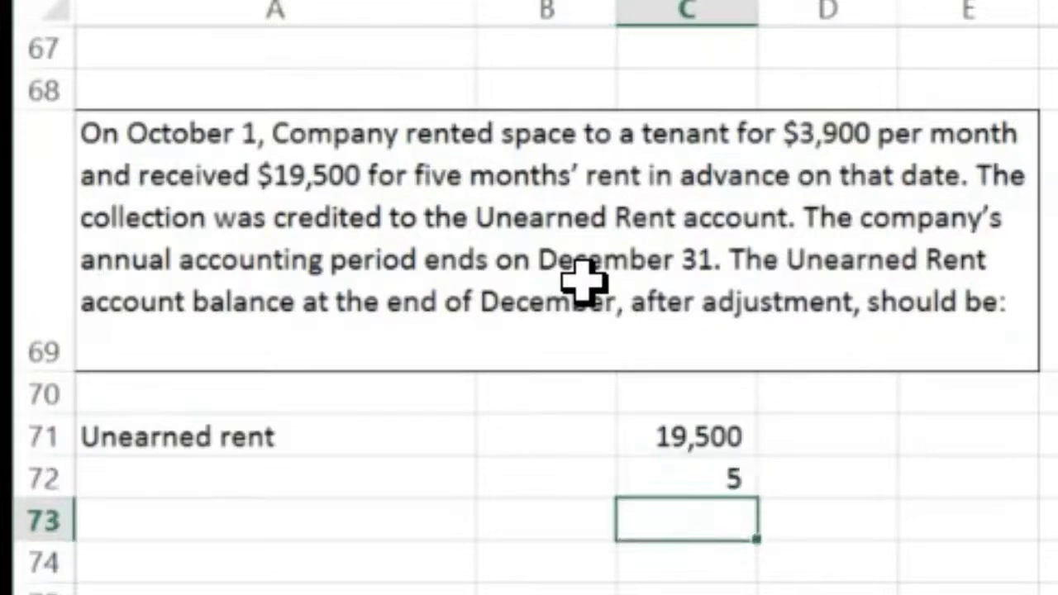
Calculate the monthly rent in C73 by dividing C71 by C72.
text(=)
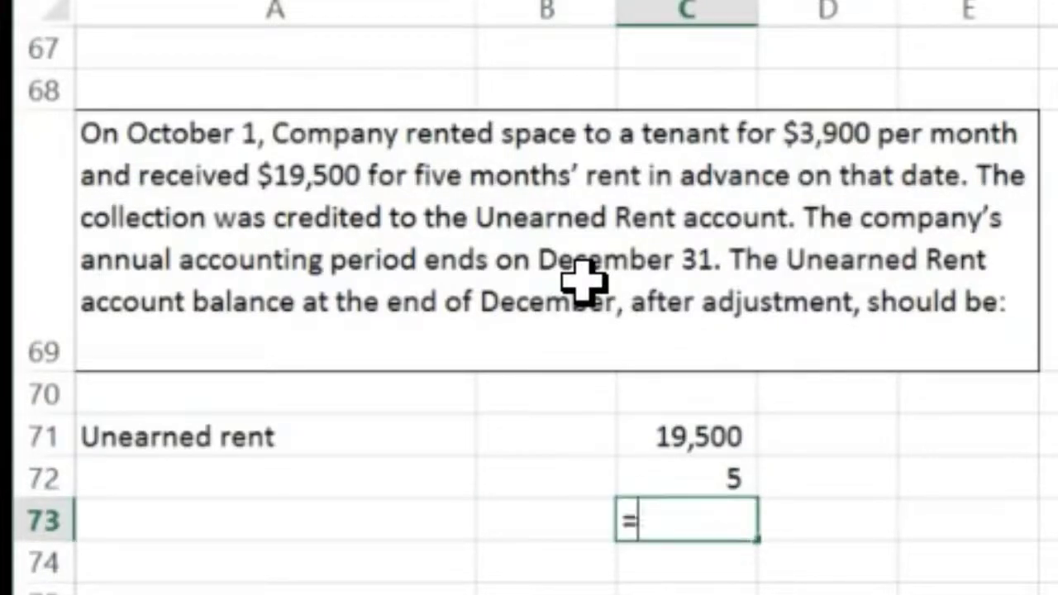
key(Up)
key(Up)
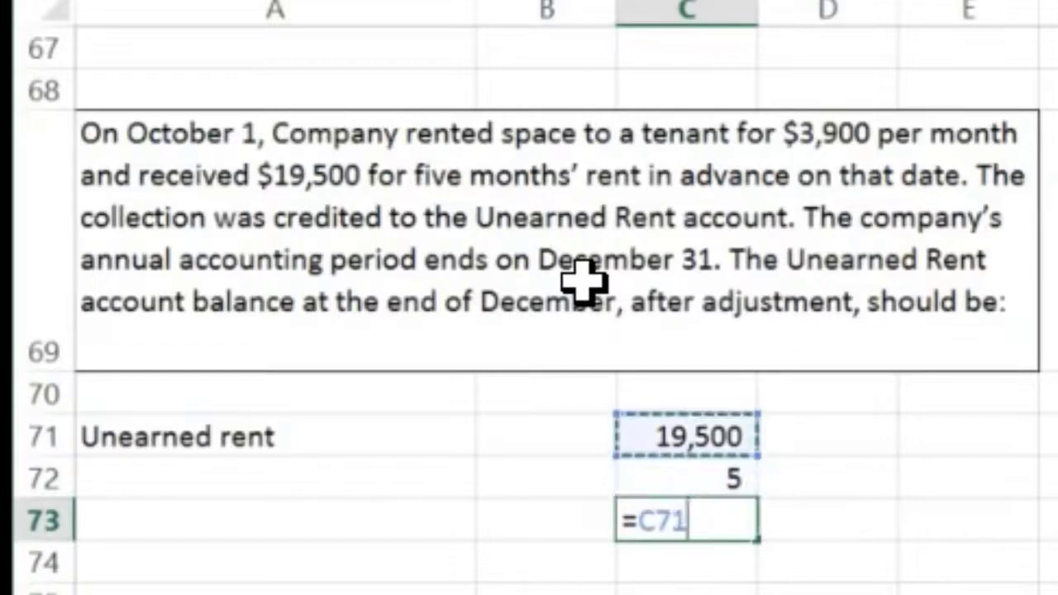
text(/)
key(Up)
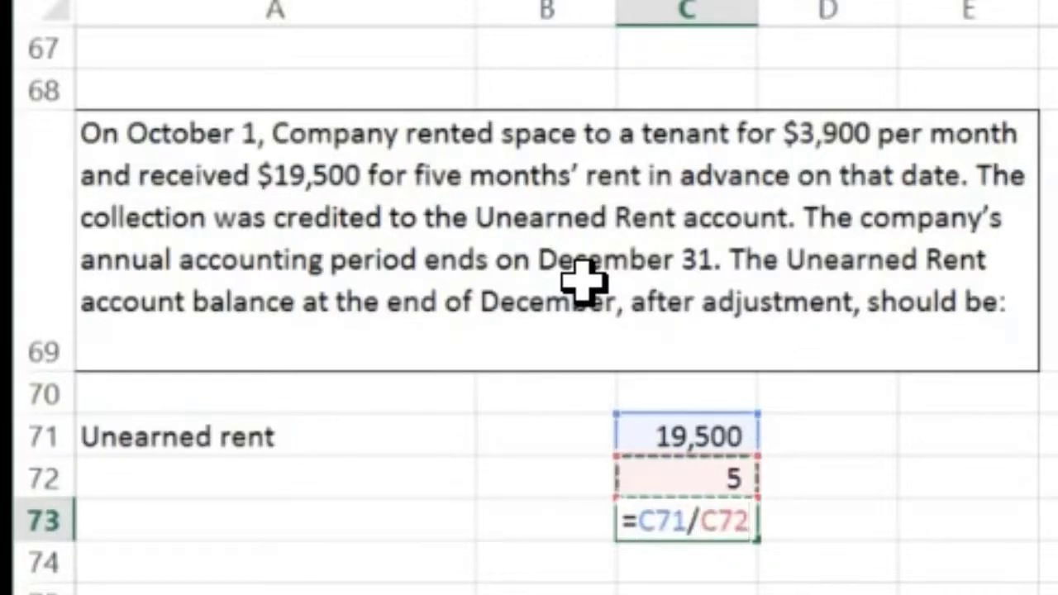
key(Return)
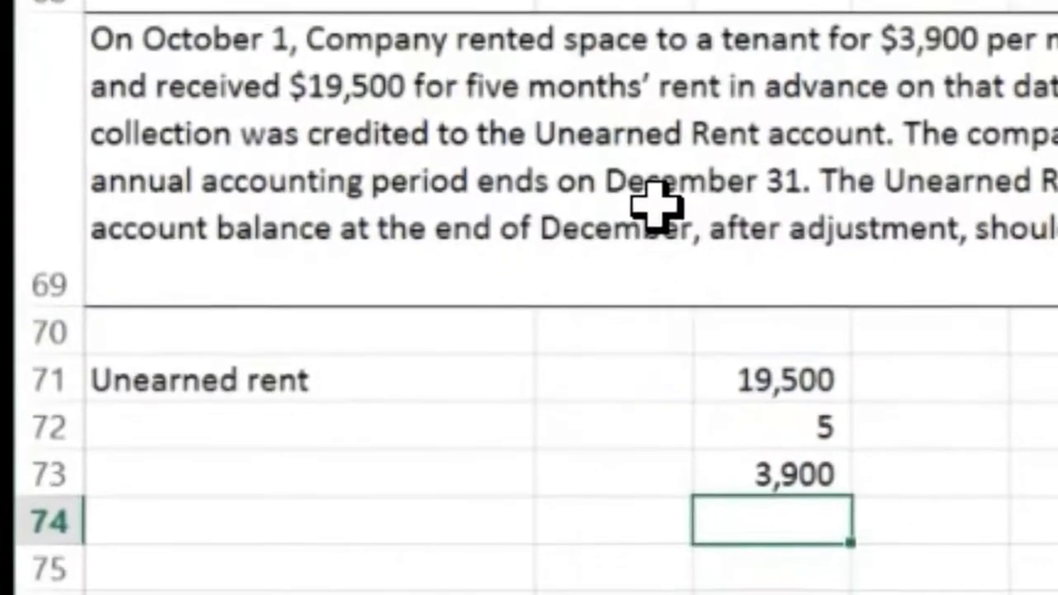
Label the monthly rent calculation in A73 as "Rent per month".
key(Left)
key(Up)
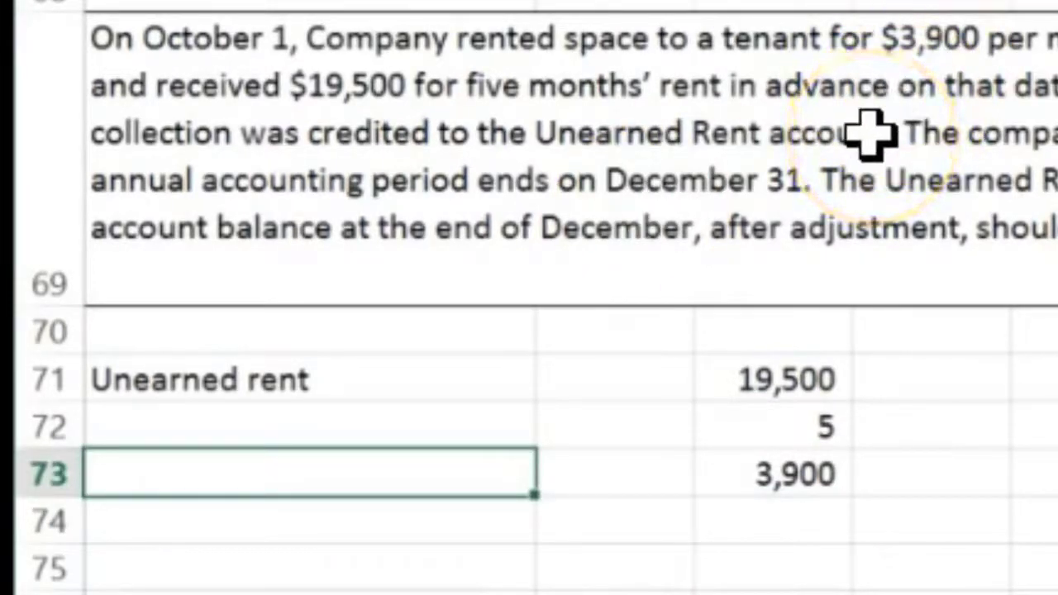
text(am)
key(BackSpace)
key(BackSpace)
text(Rent )
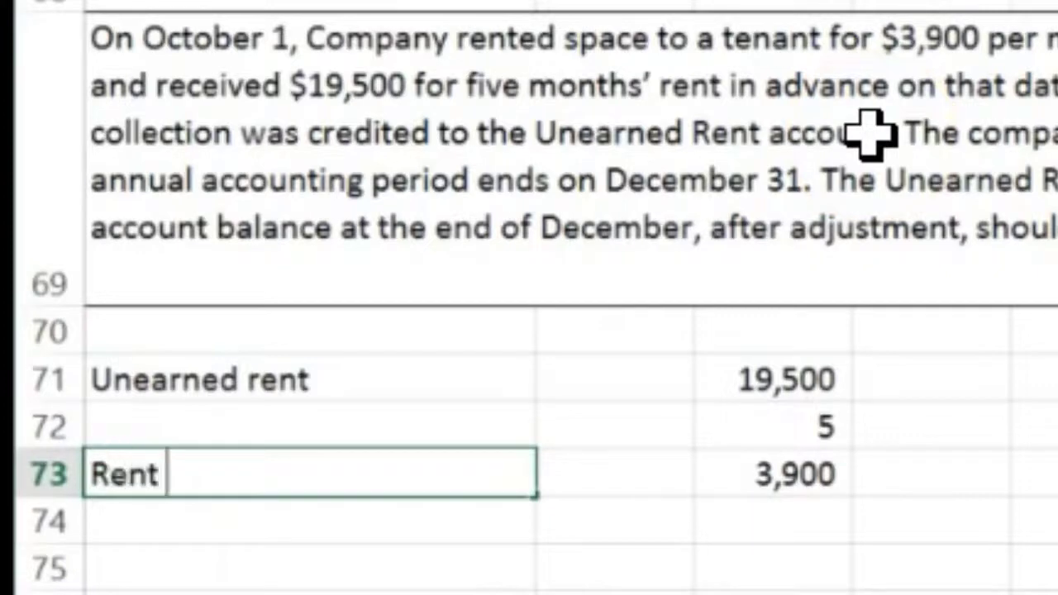
text(per month)
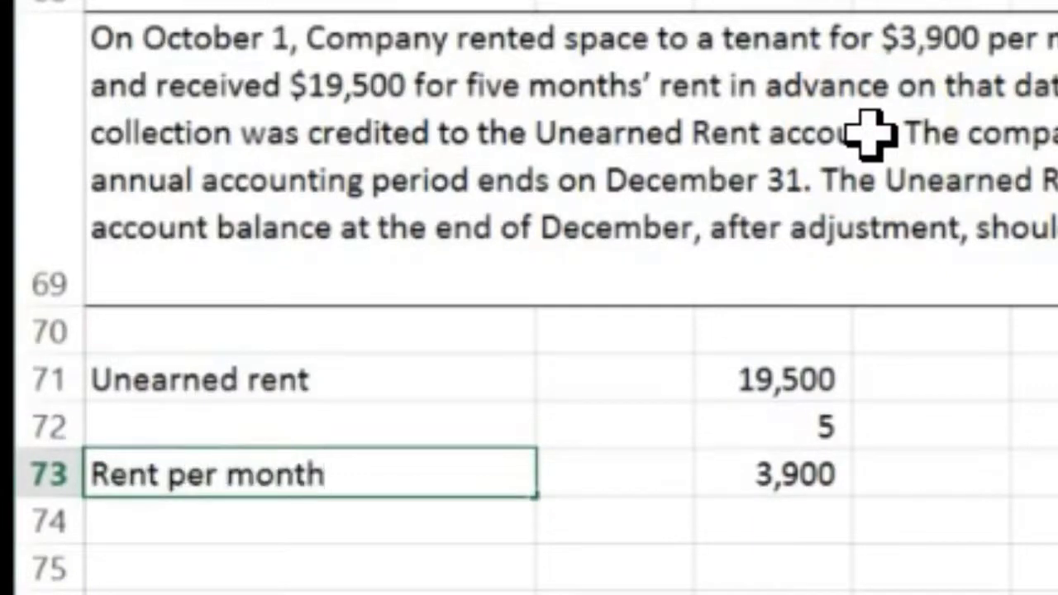
key(Return)
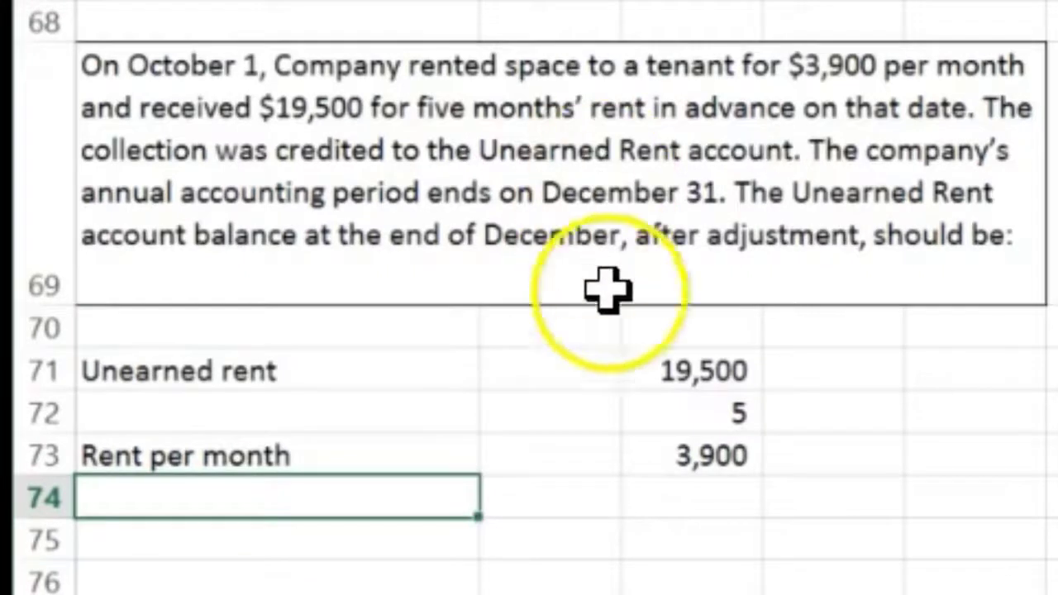
Enter 3 in C74 as the number of months from October 1 to December 31.
click(699, 372)
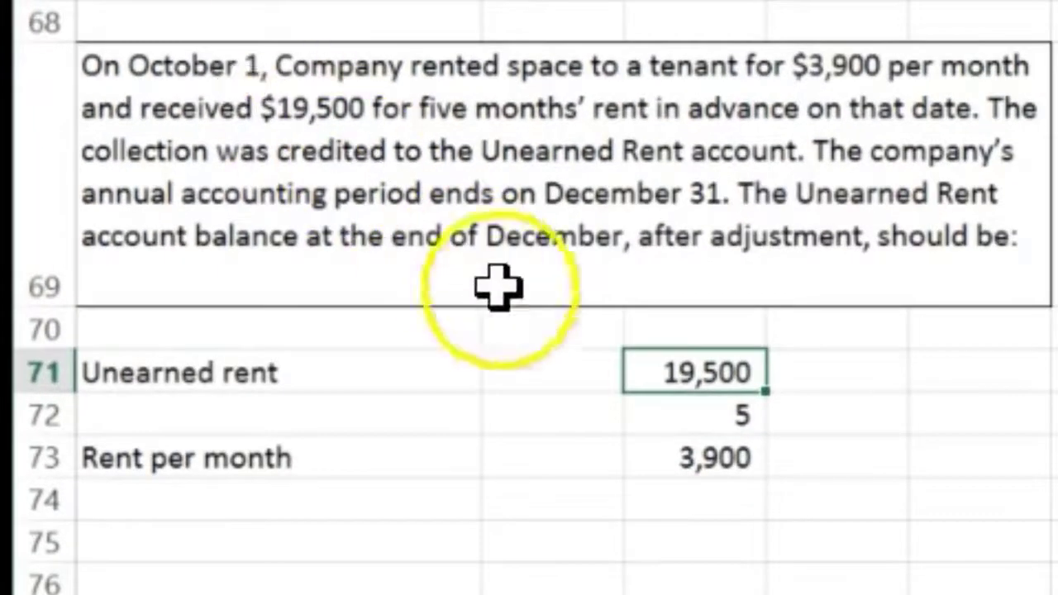
click(701, 494)
text(3)
key(Return)
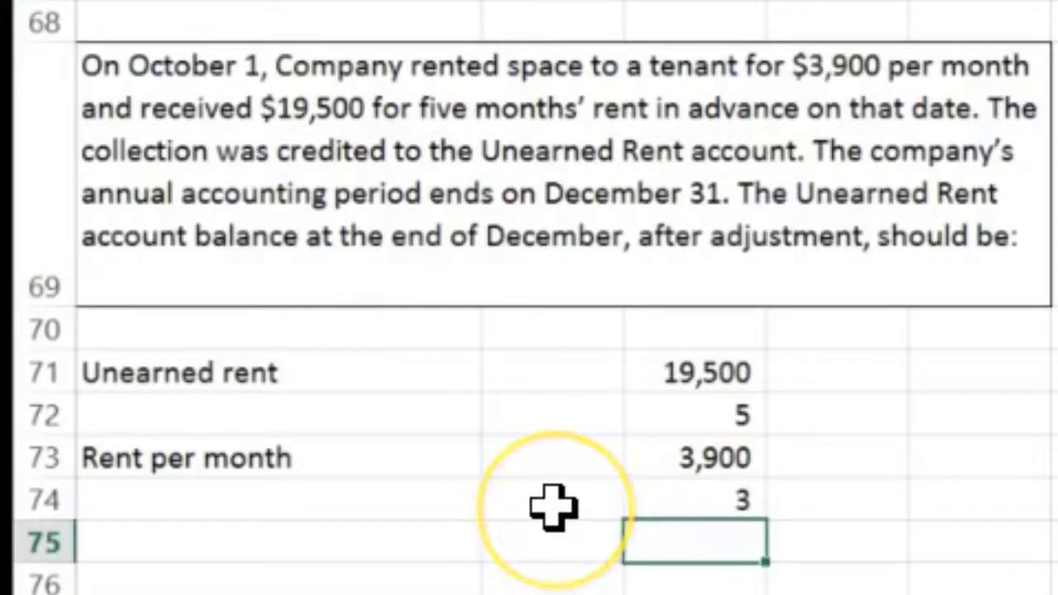
Calculate the rent earned in C75 by multiplying the monthly rent in C73 by the months in C74.
text(=)
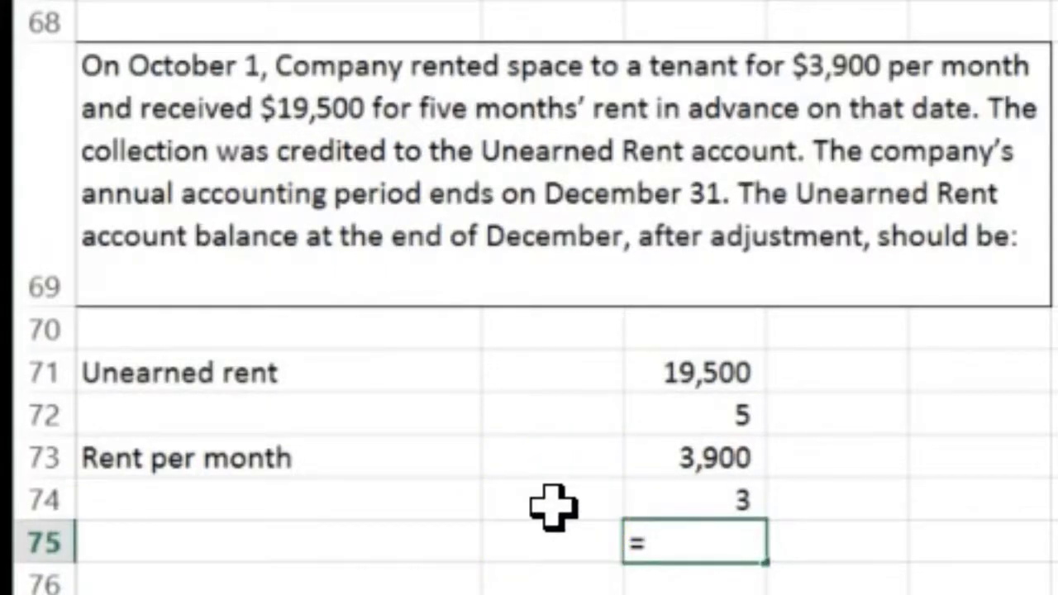
key(Up)
key(Up)
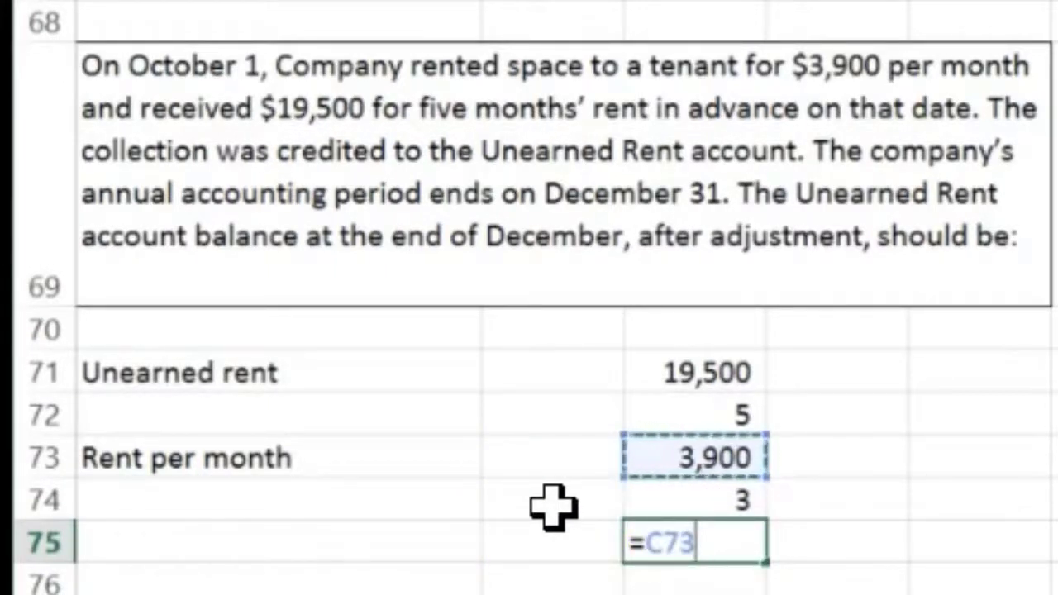
text(*)
key(Up)
key(Return)
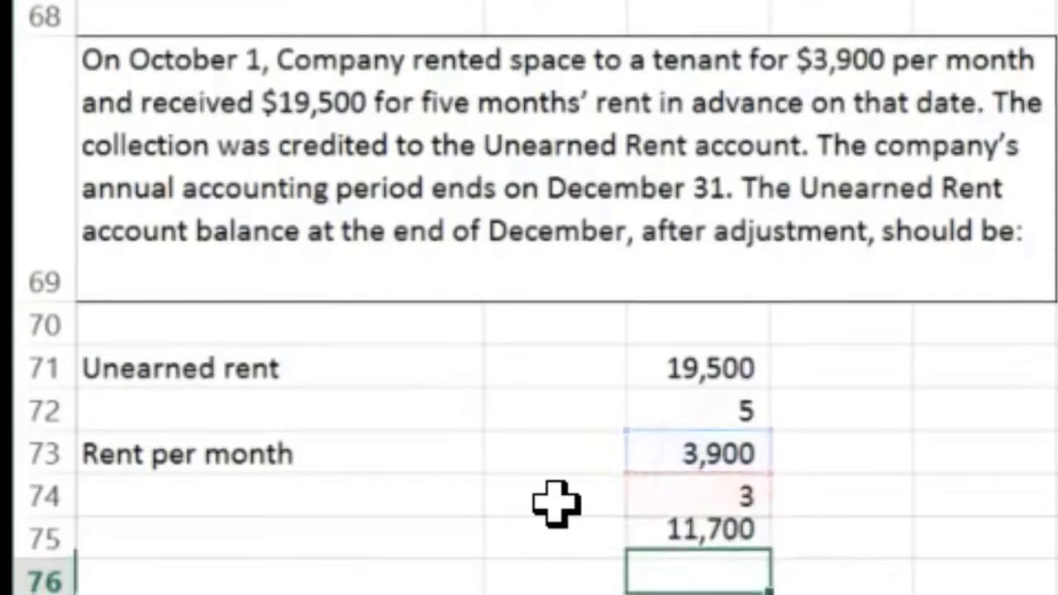
Label the result row in A75 as "Rent earned".
key(Left)
key(Left)
key(Up)
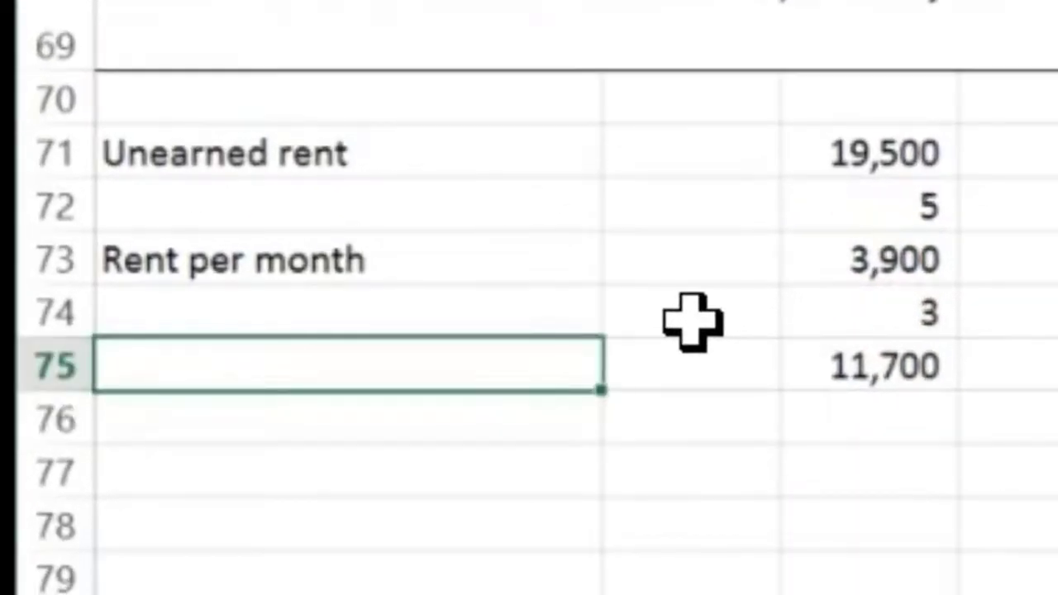
text(Rent earned)
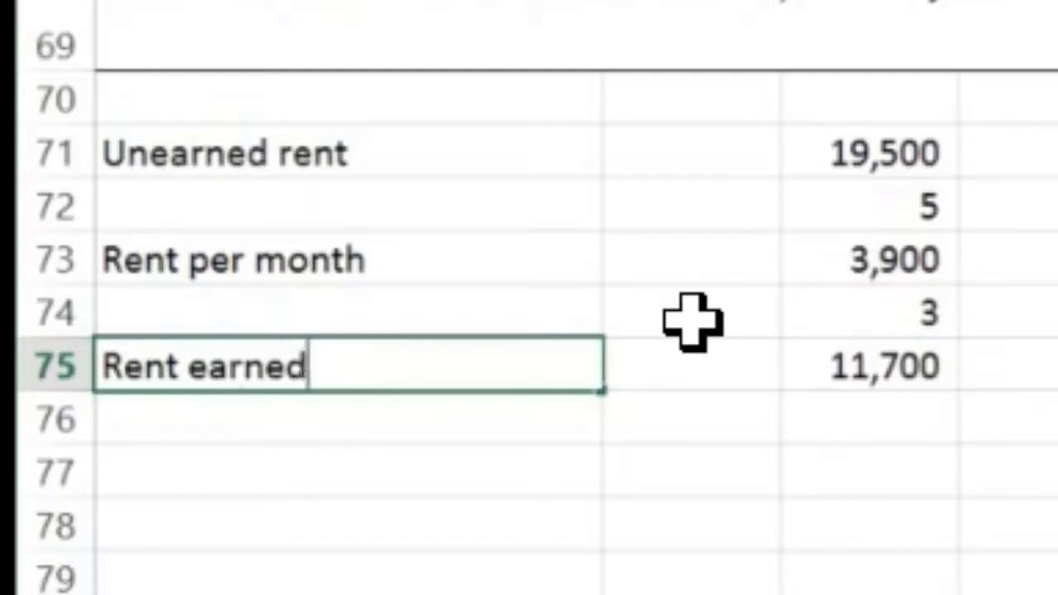
key(Right)
key(Right)
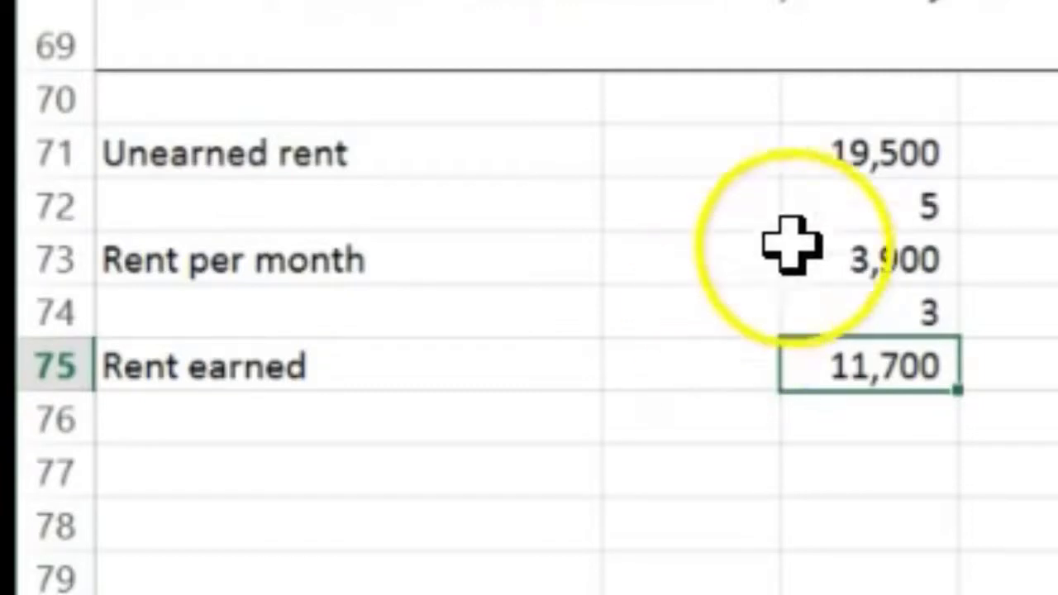
Calculate the remaining unearned rent in C77 by subtracting the rent earned in C75 from the original unearned rent in C71.
click(893, 313)
click(864, 166)
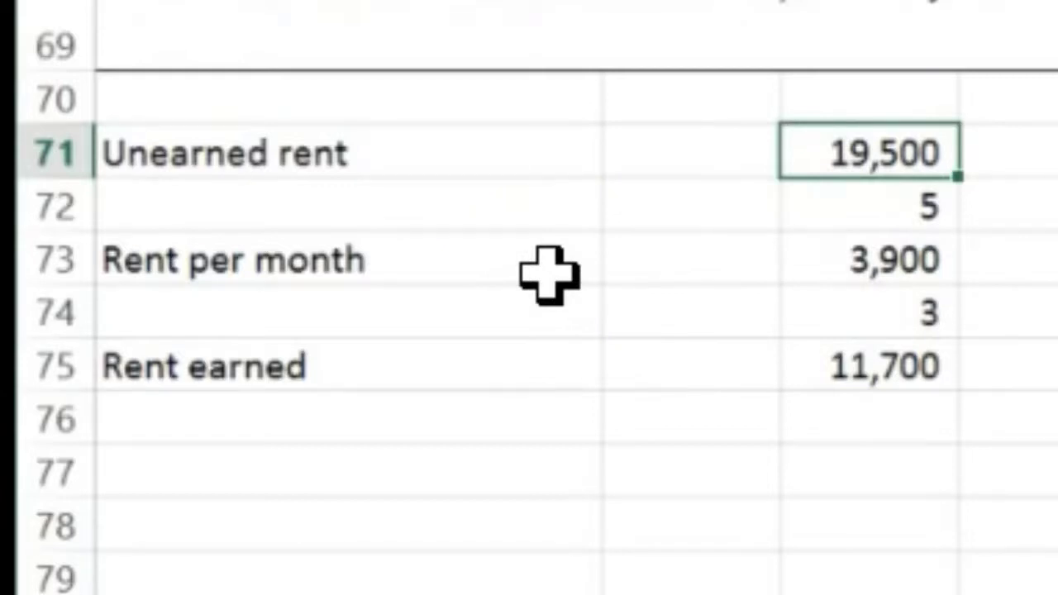
key(Down)
key(Down)
key(Down)
key(Down)
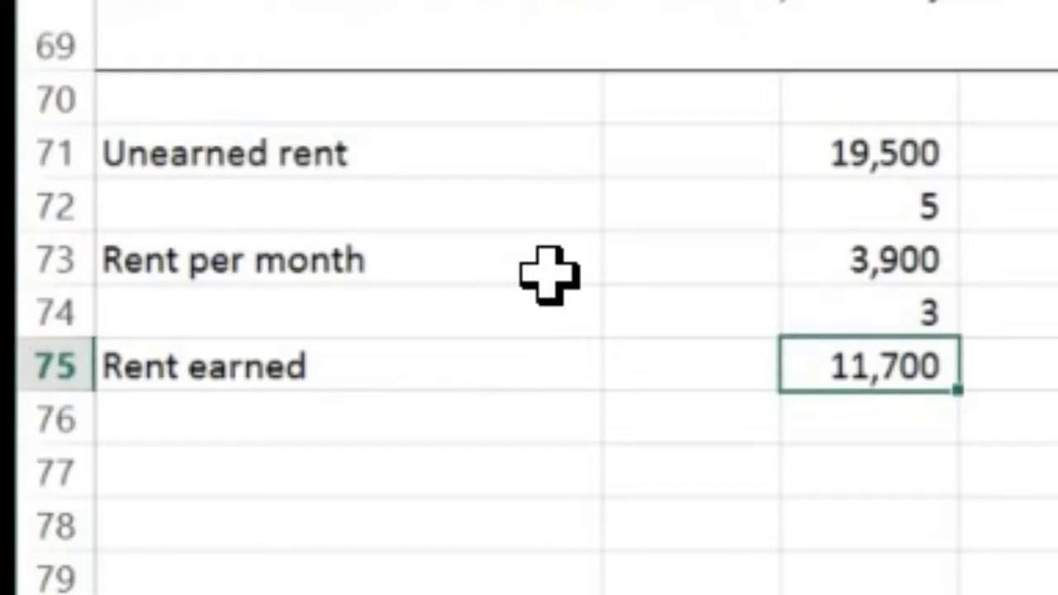
key(Down)
key(Down)
text(=)
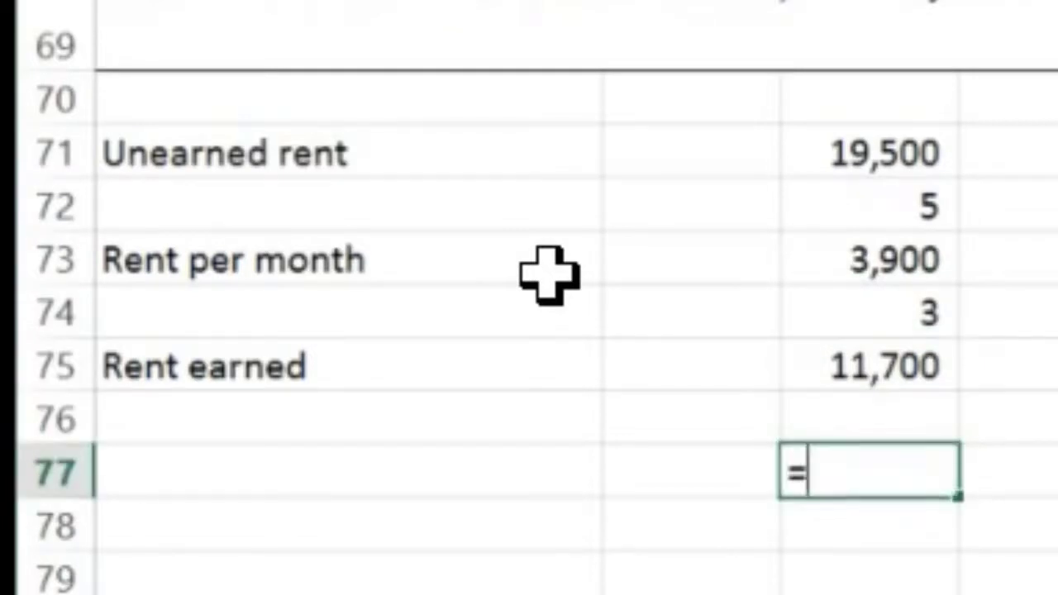
click(806, 156)
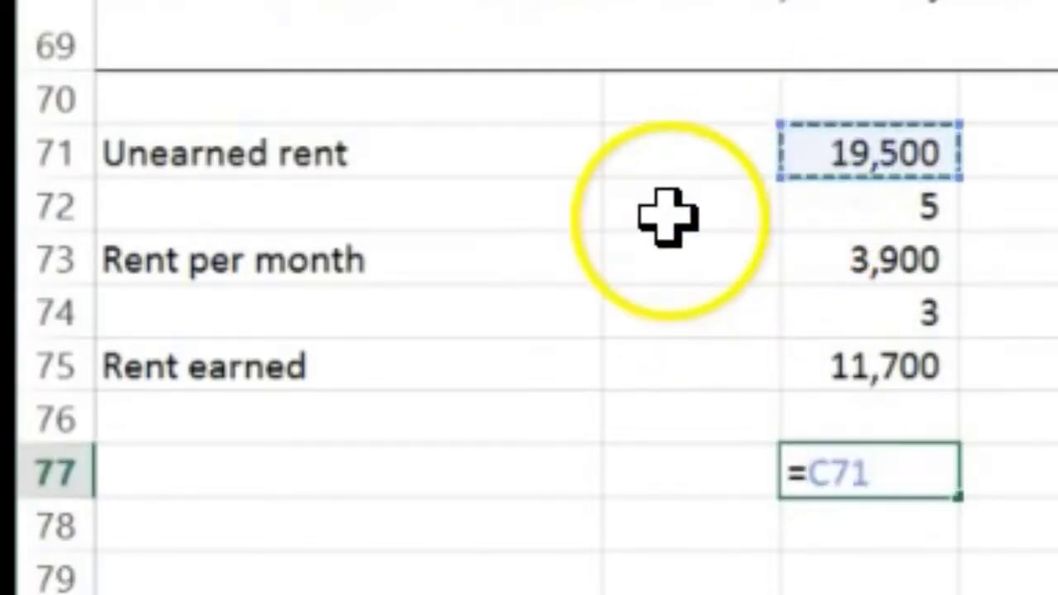
text(-)
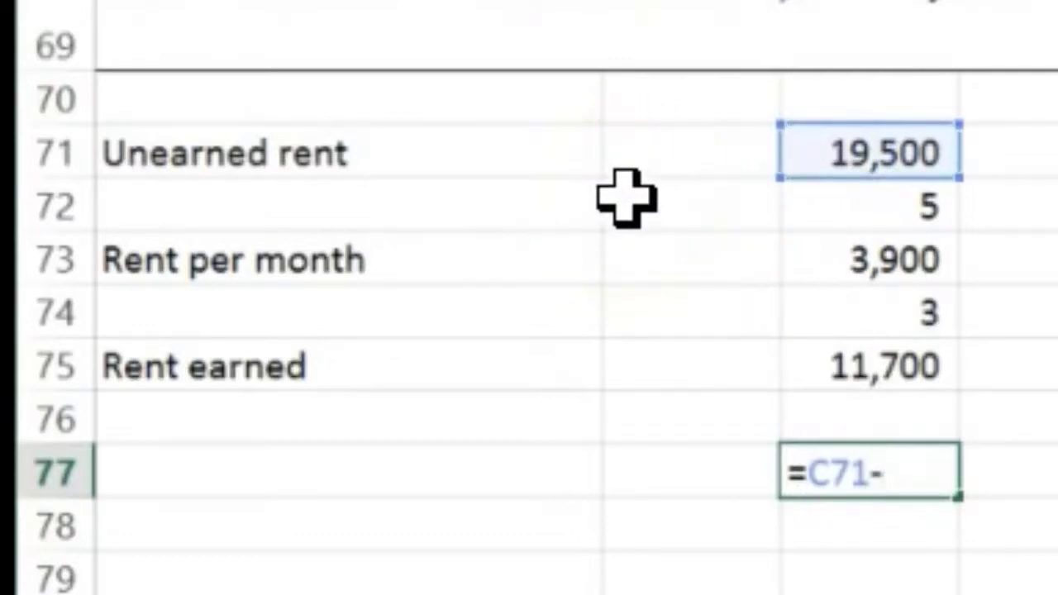
click(815, 349)
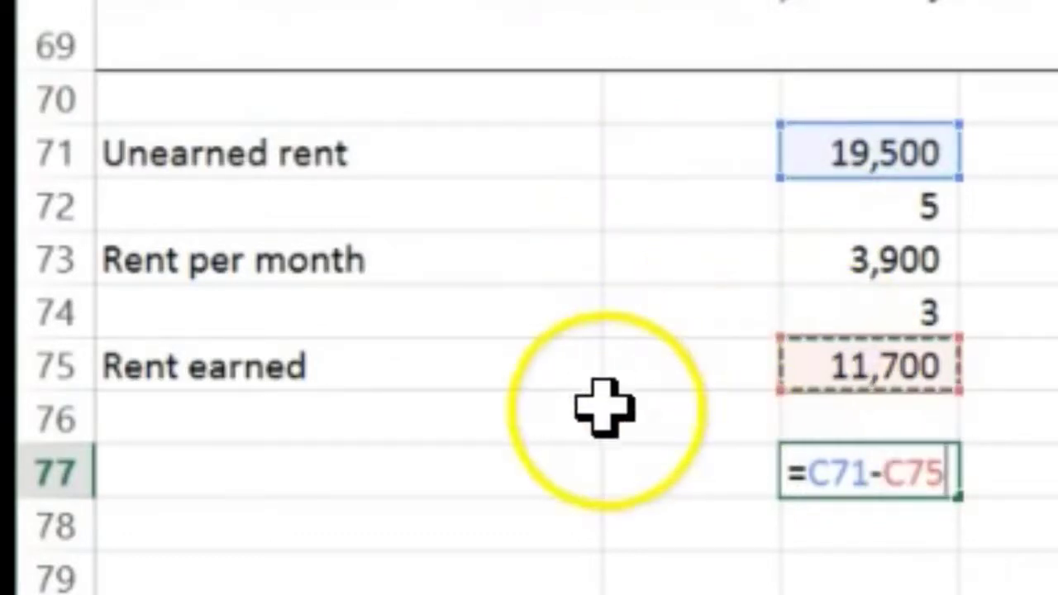
key(Return)
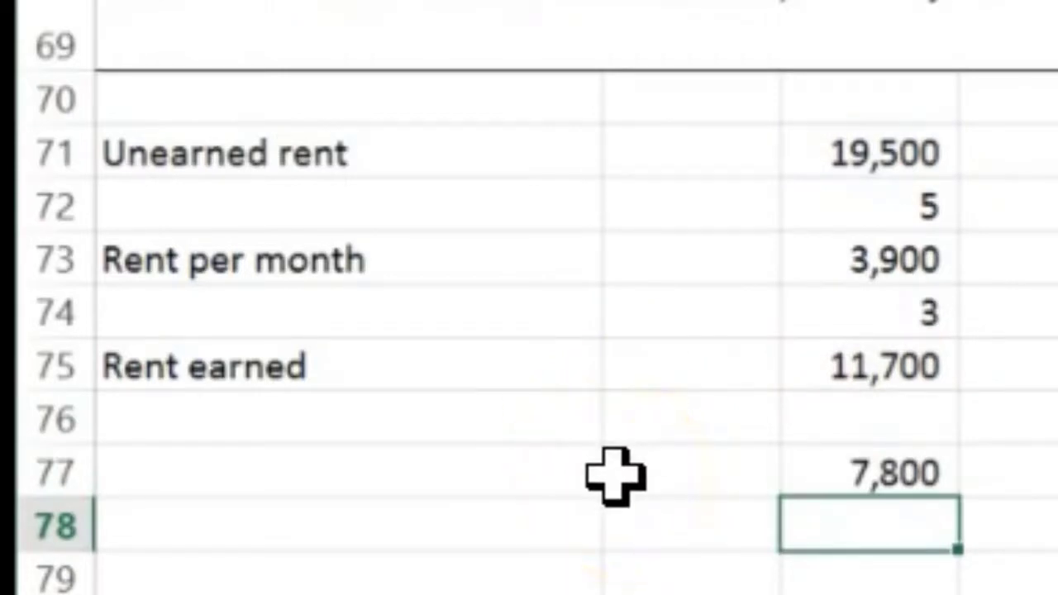
click(837, 475)
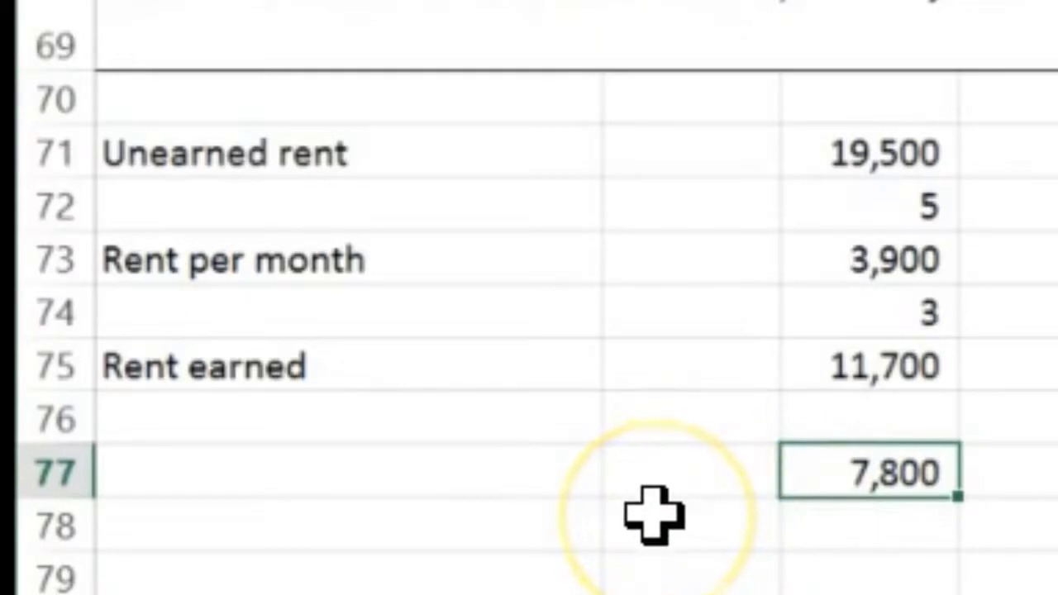
click(827, 372)
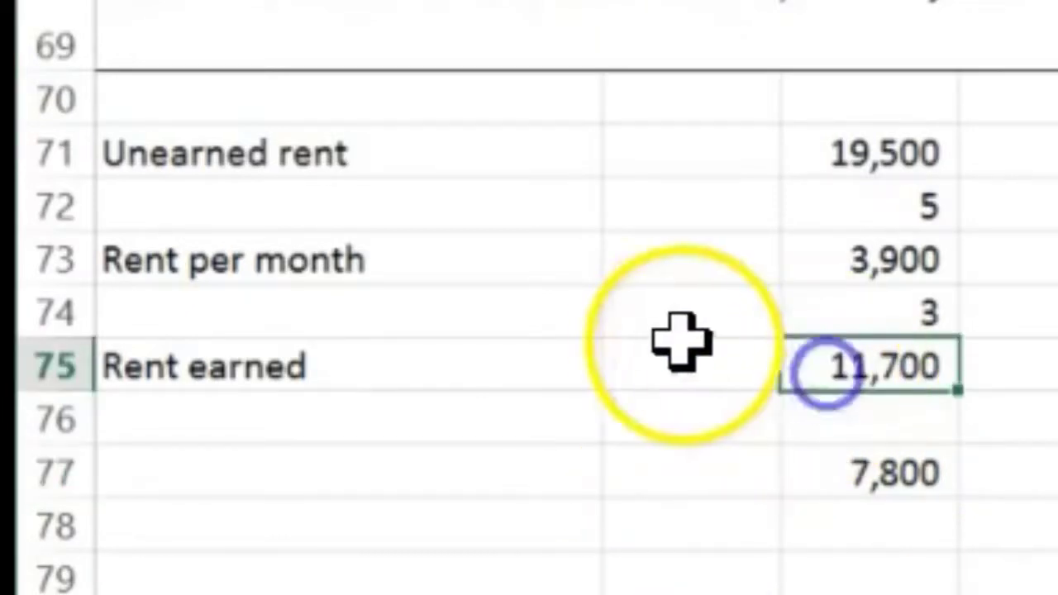